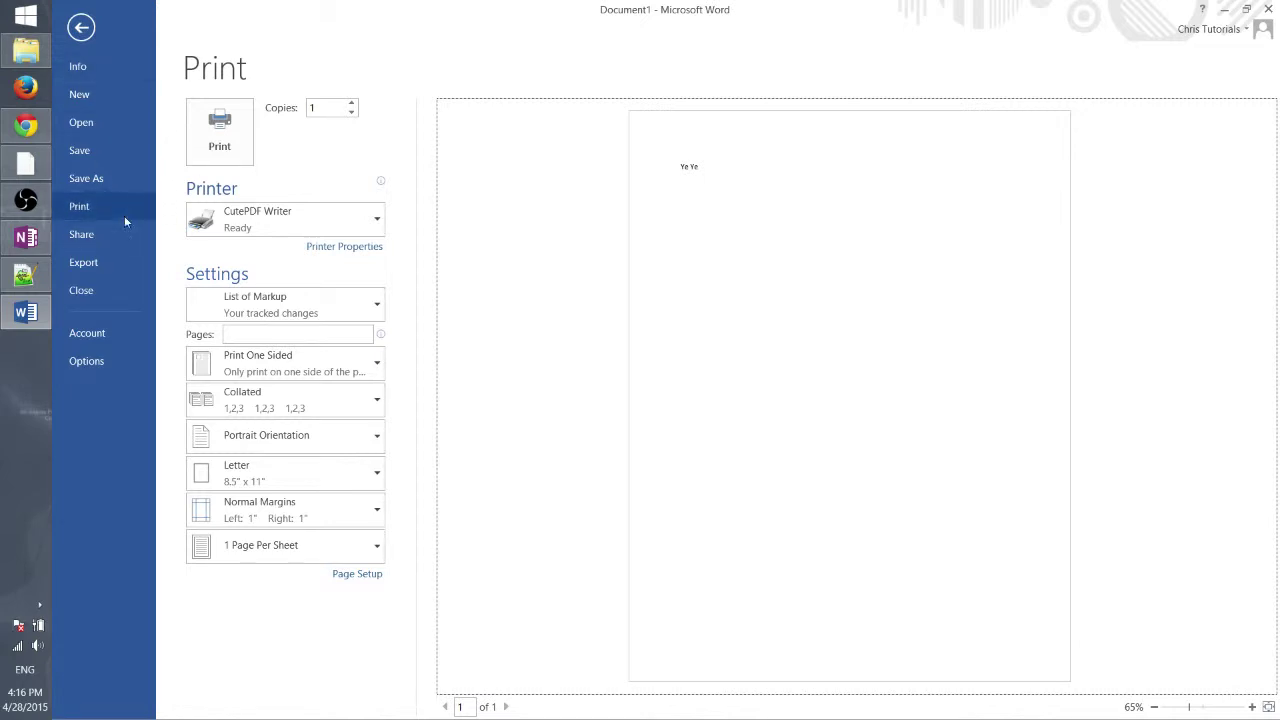
Return to the document and reopen its print settings.
{"action": "left_click", "coordinate": [81, 27]}
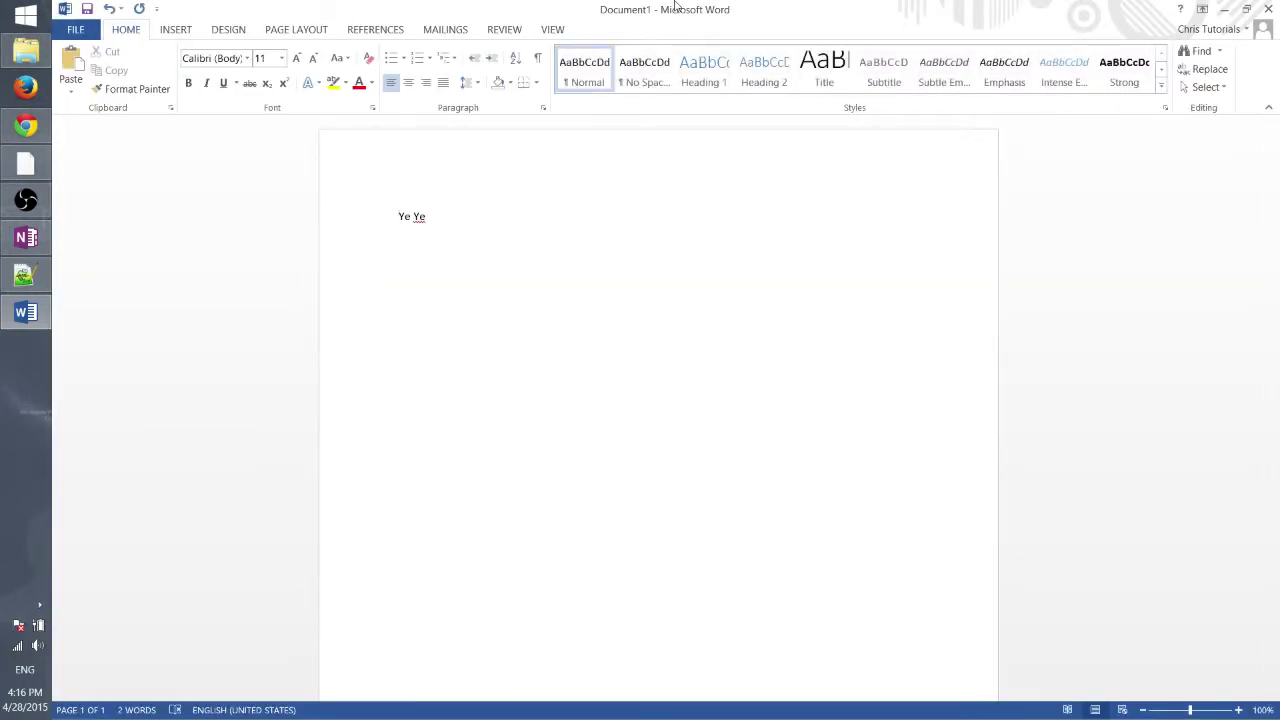
{"action": "left_click", "coordinate": [88, 30]}
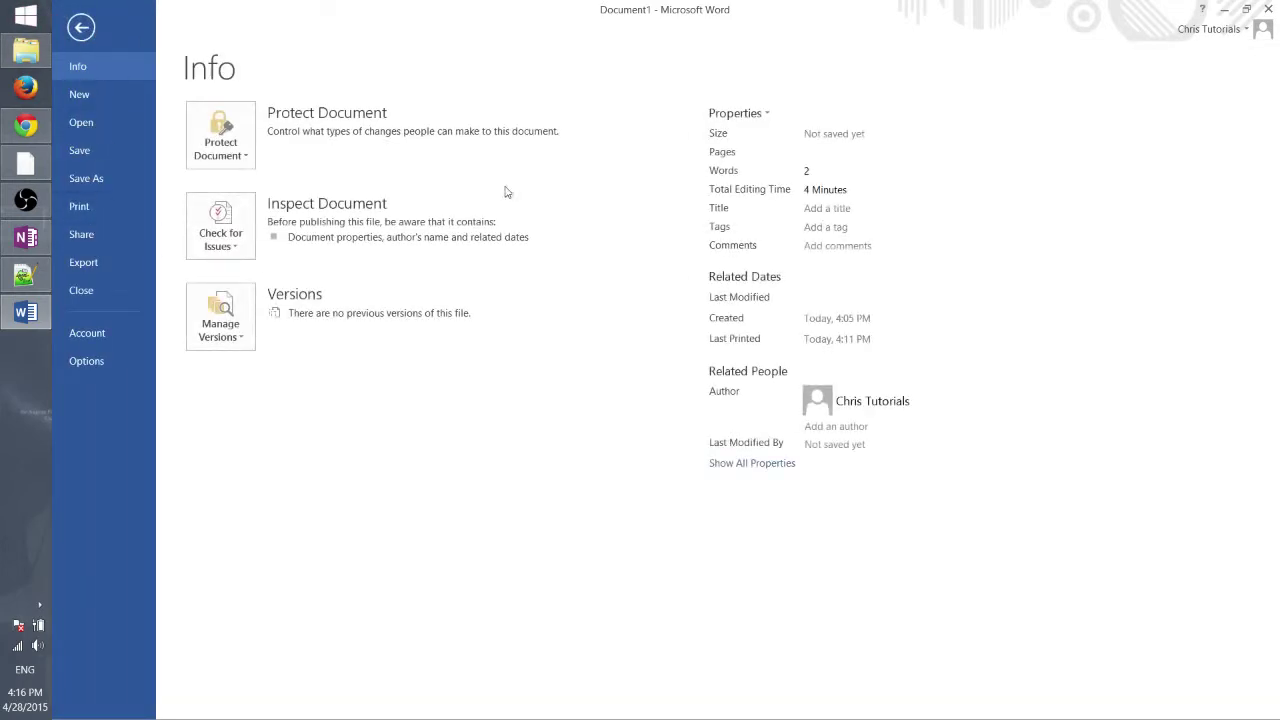
{"action": "left_click", "coordinate": [82, 206]}
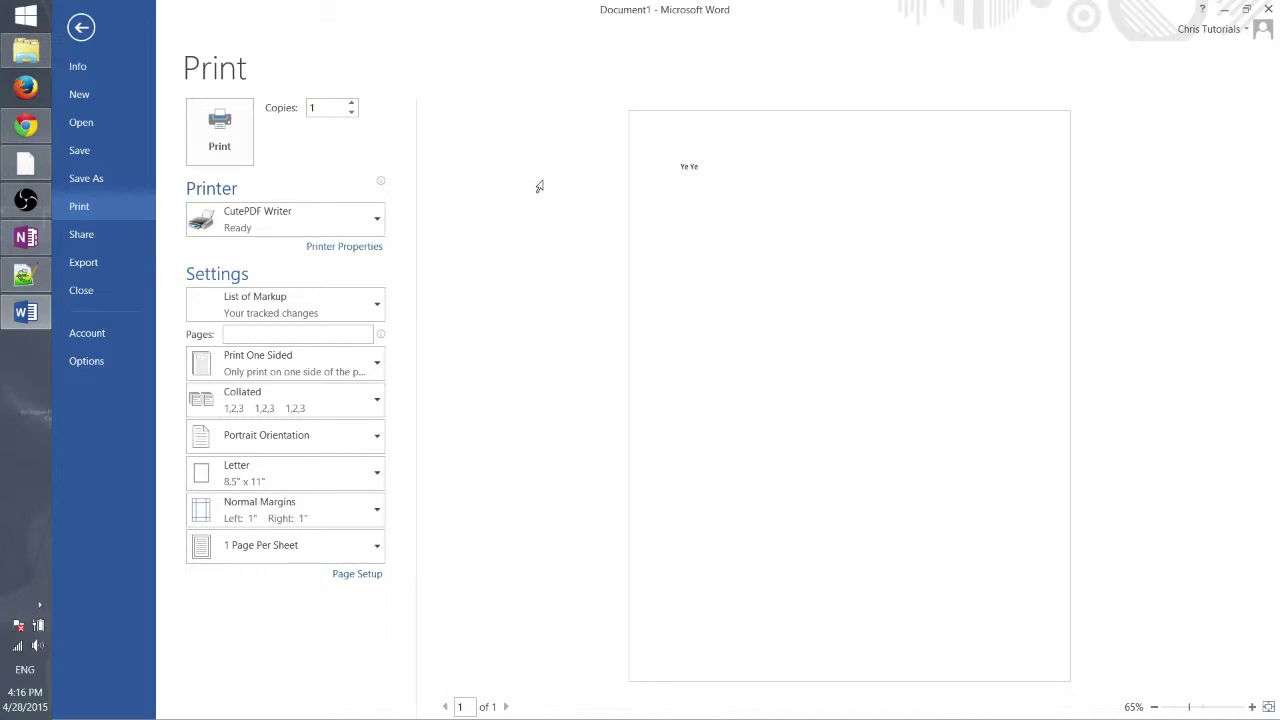
Try out the number of copies and return it to 1.
{"action": "double_click", "coordinate": [325, 110]}
{"action": "left_click_drag", "start_coordinate": [331, 104], "coordinate": [279, 110]}
{"action": "left_click", "coordinate": [351, 113]}
{"action": "left_click", "coordinate": [353, 106]}
{"action": "left_click", "coordinate": [350, 114]}
Try Foxit Reader PDF Printer as the printer and replace it with Microsoft XPS Document Writer.
{"action": "left_click", "coordinate": [295, 231]}
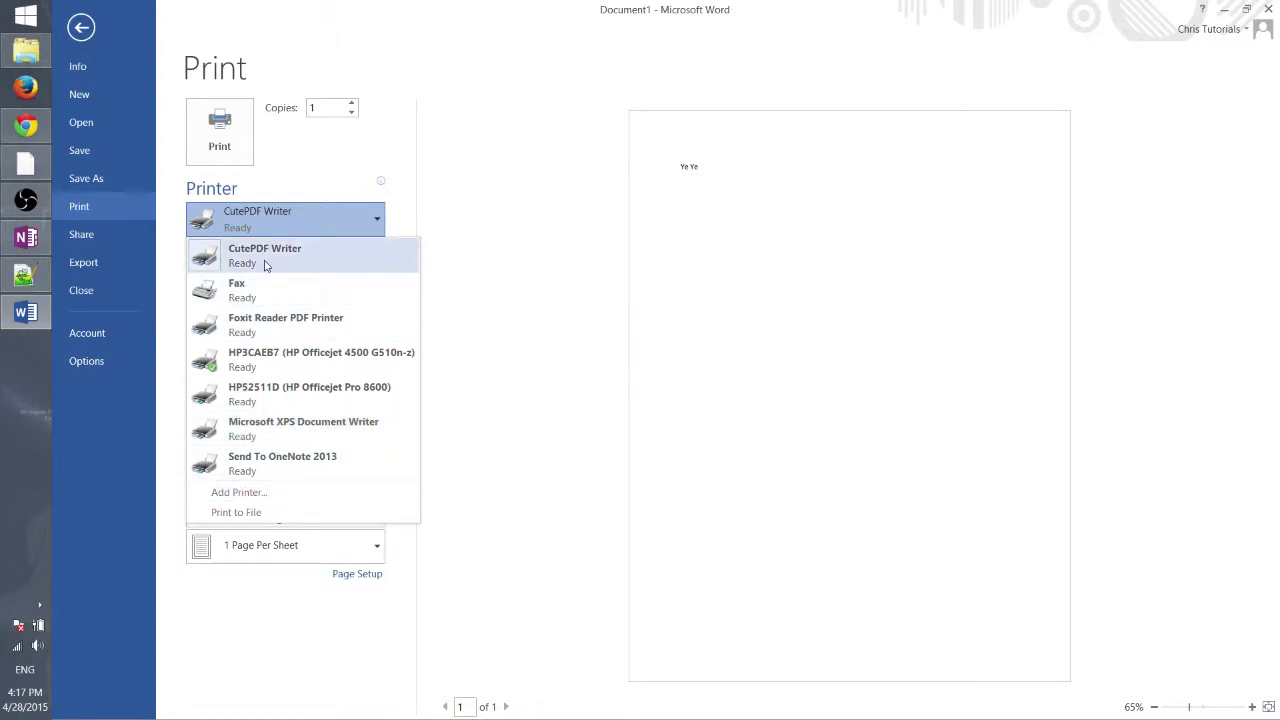
{"action": "left_click", "coordinate": [287, 232]}
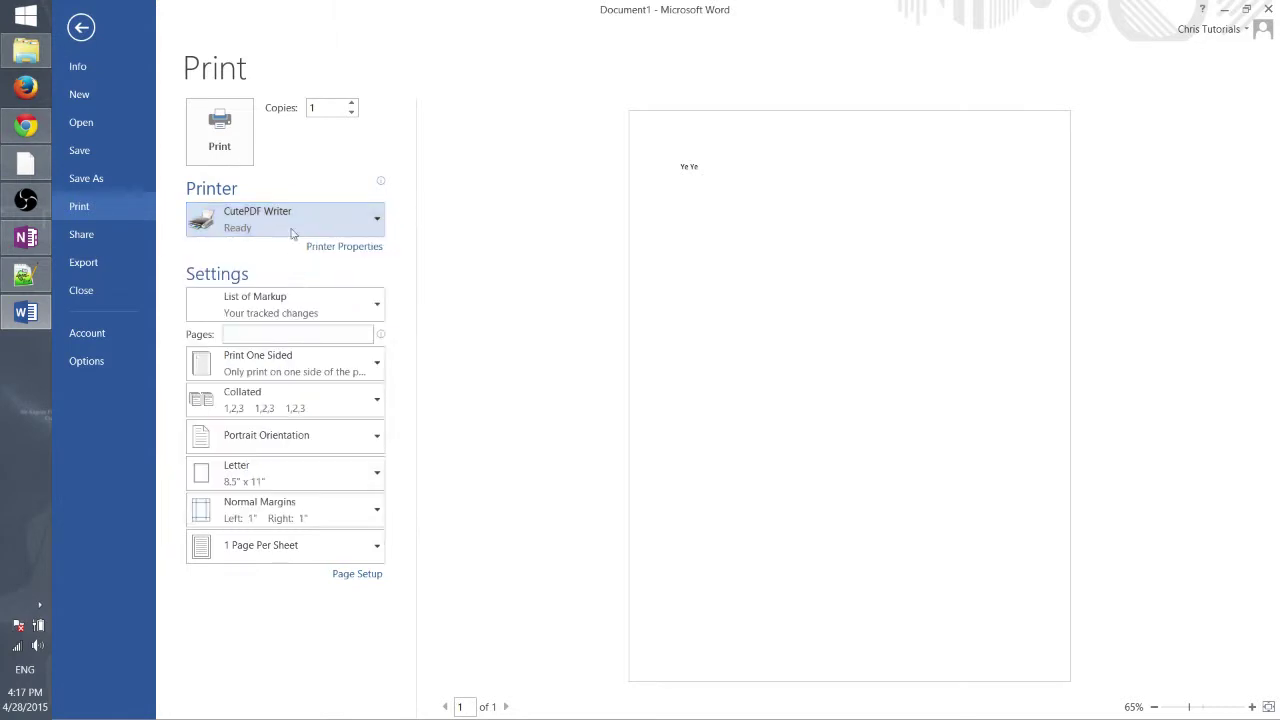
{"action": "left_click", "coordinate": [287, 232]}
{"action": "left_click", "coordinate": [283, 319]}
{"action": "left_click", "coordinate": [285, 218]}
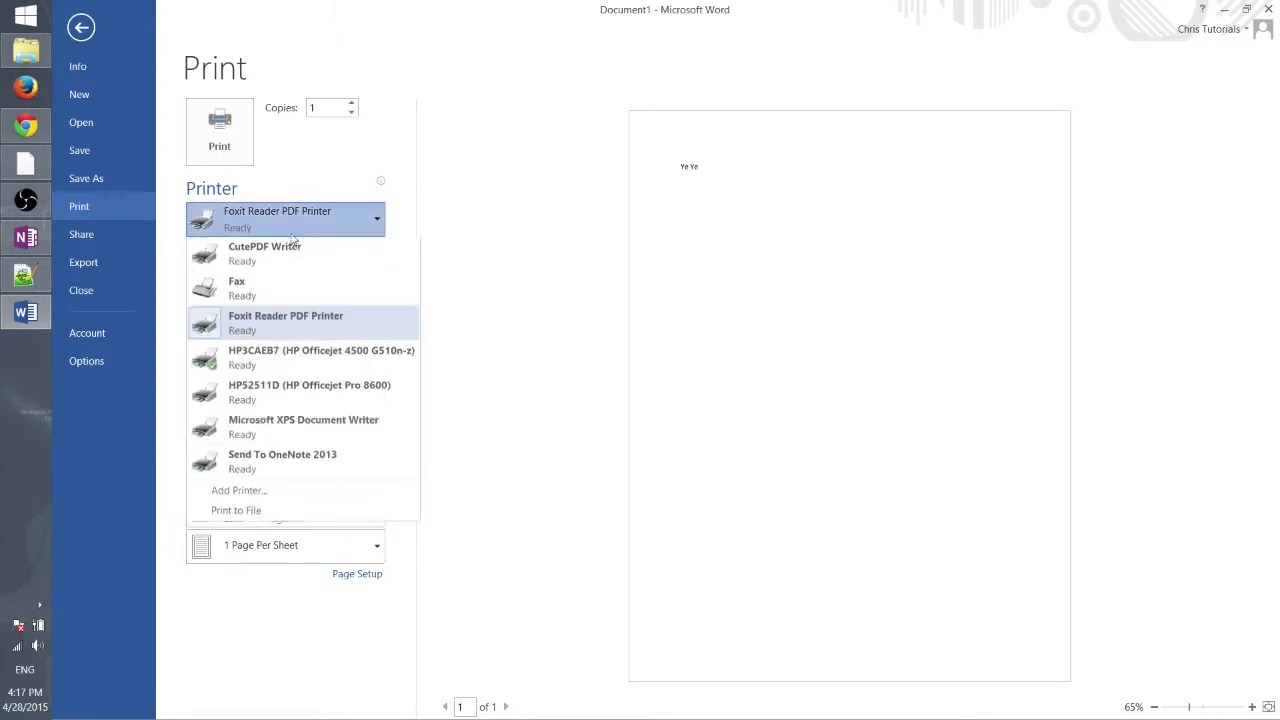
{"action": "left_click", "coordinate": [285, 428]}
Review the available printers and the printer status of Microsoft XPS Document Writer.
{"action": "left_click", "coordinate": [306, 221]}
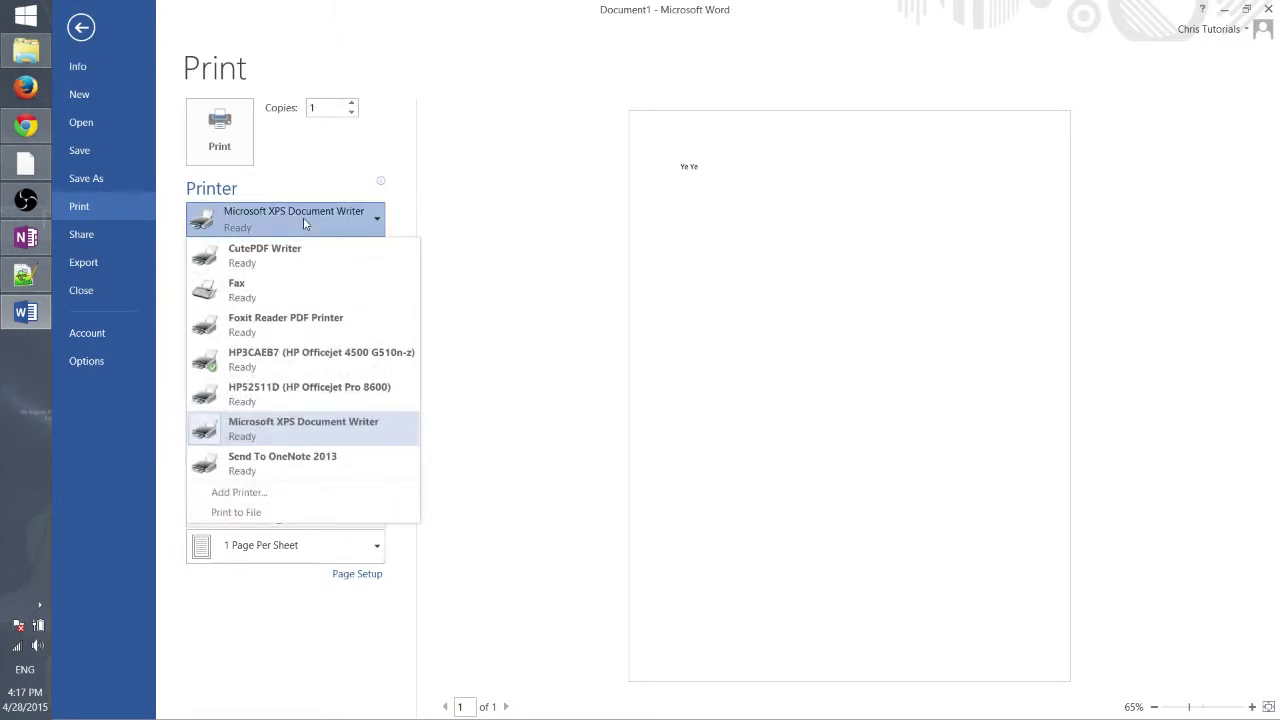
{"action": "left_click", "coordinate": [305, 222]}
{"action": "mouse_move", "coordinate": [305, 223]}
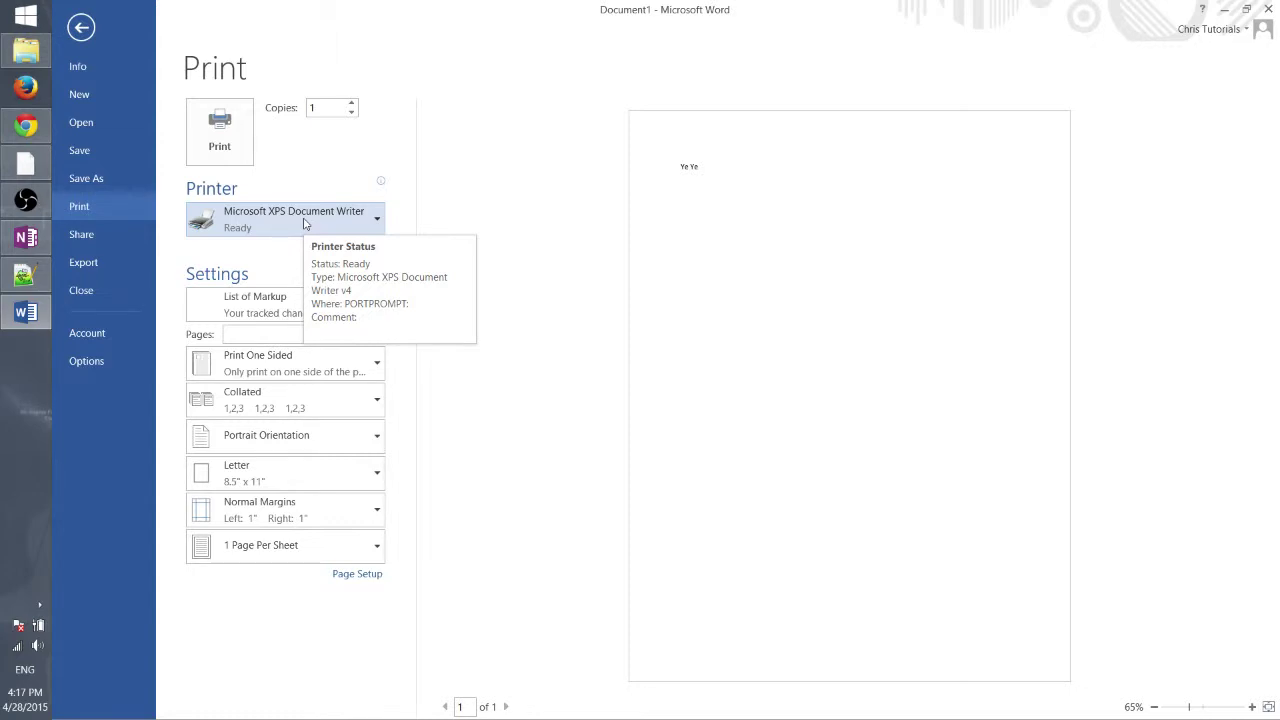
{"action": "left_click", "coordinate": [305, 223]}
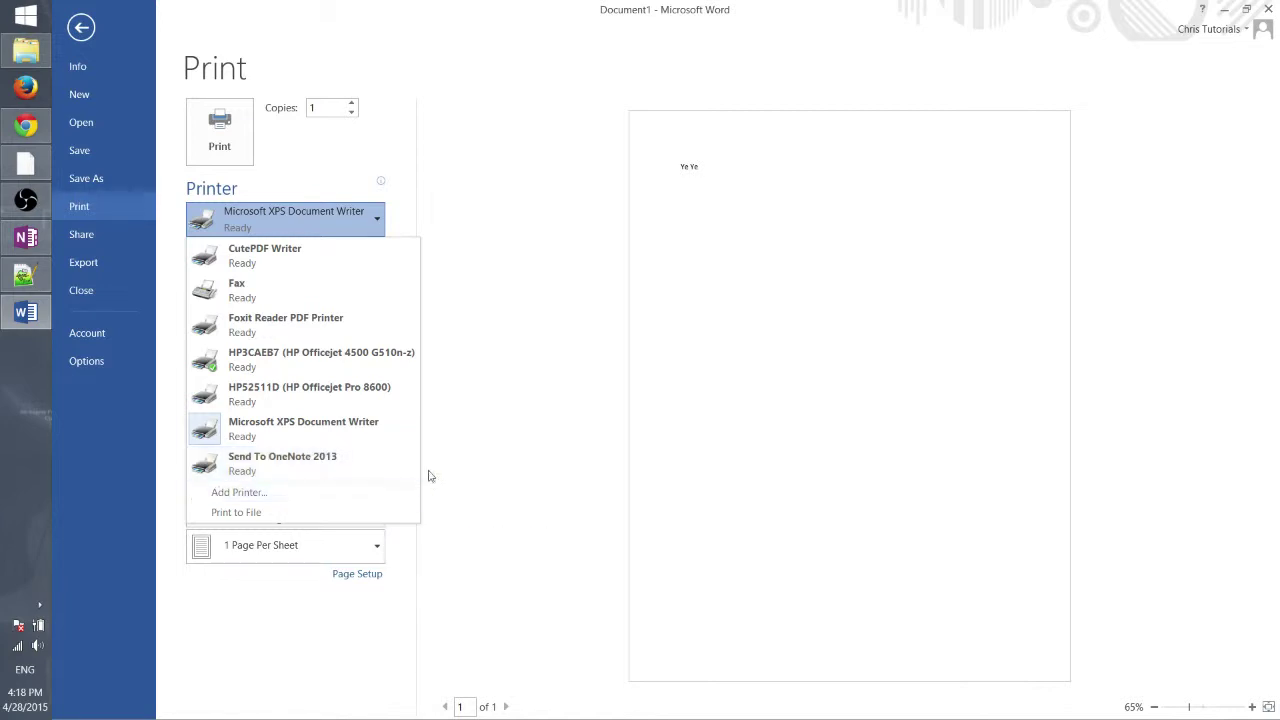
{"action": "left_click", "coordinate": [510, 452]}
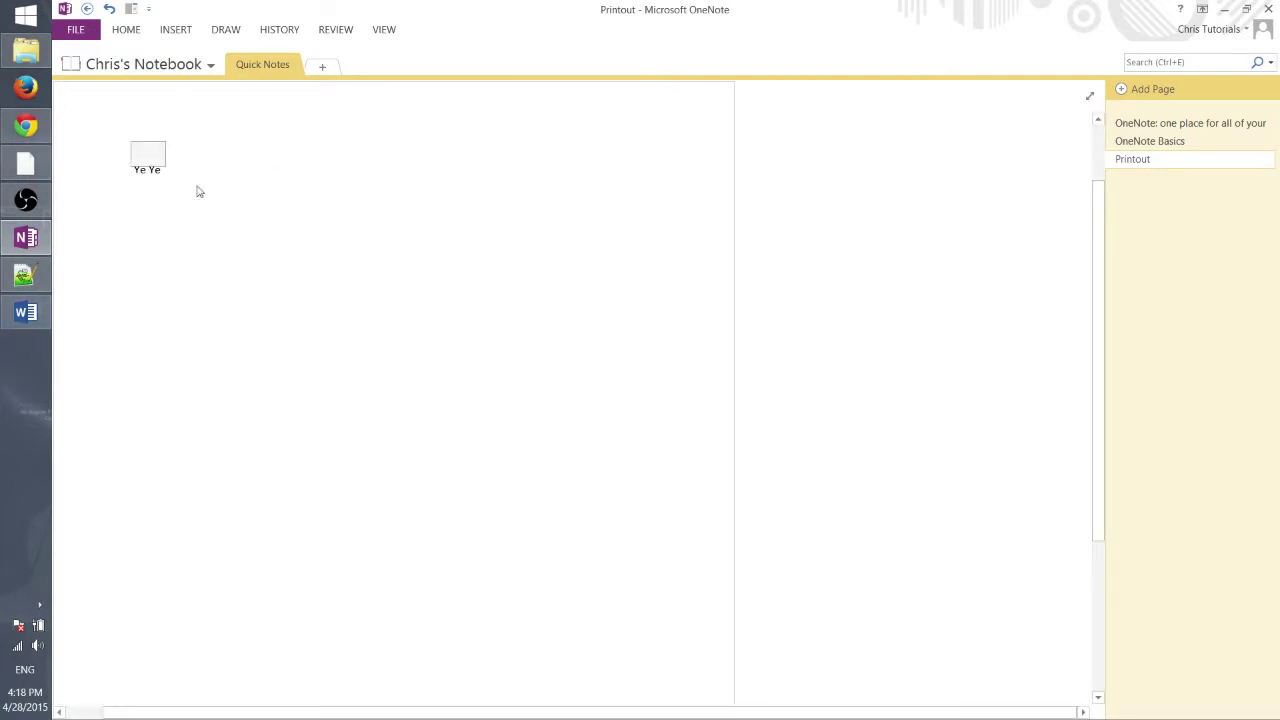
View the Printout page in OneNote and return to the print settings in Word.
{"action": "left_click", "coordinate": [26, 312]}
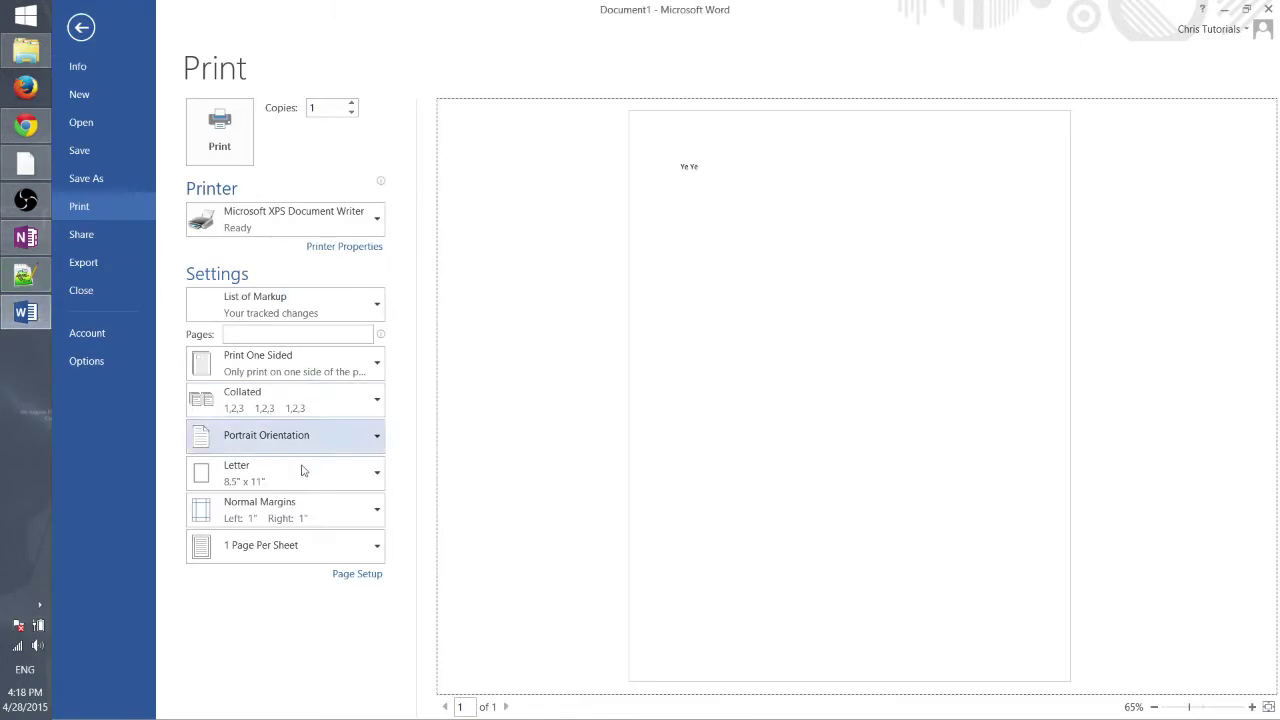
{"action": "left_click", "coordinate": [312, 320]}
{"action": "left_click", "coordinate": [302, 224]}
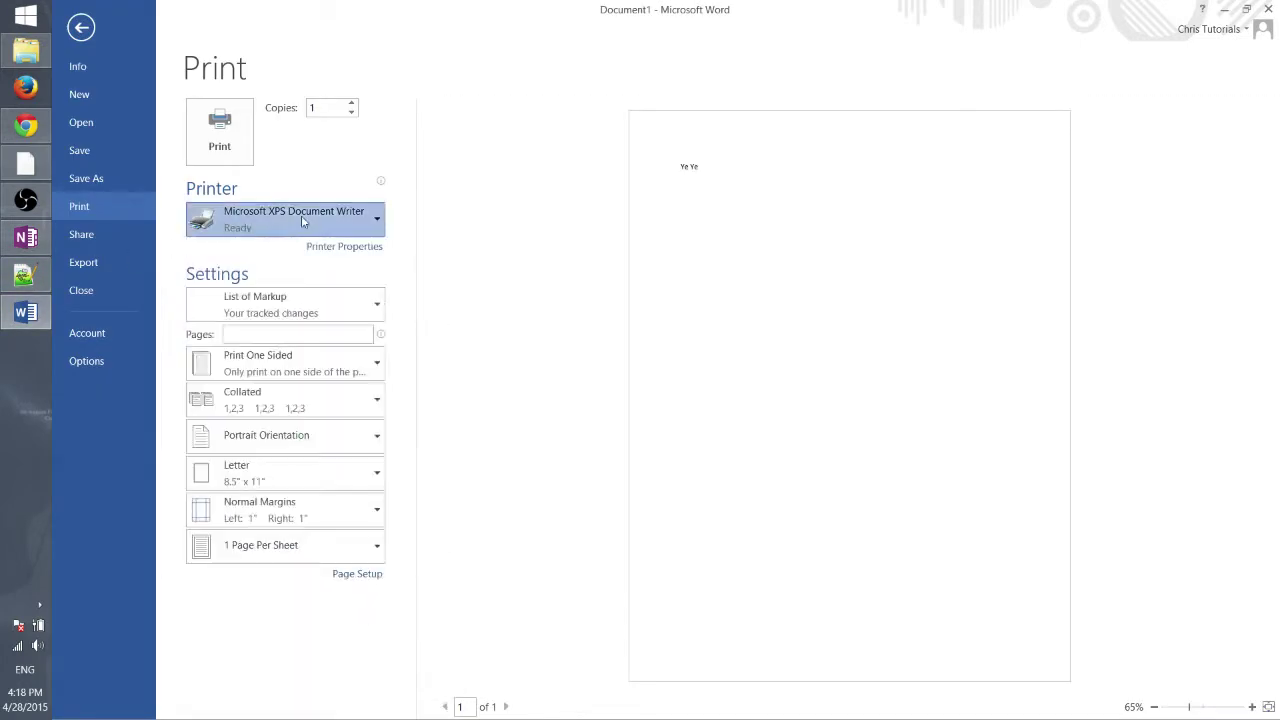
{"action": "left_click", "coordinate": [294, 227]}
{"action": "left_click", "coordinate": [666, 214]}
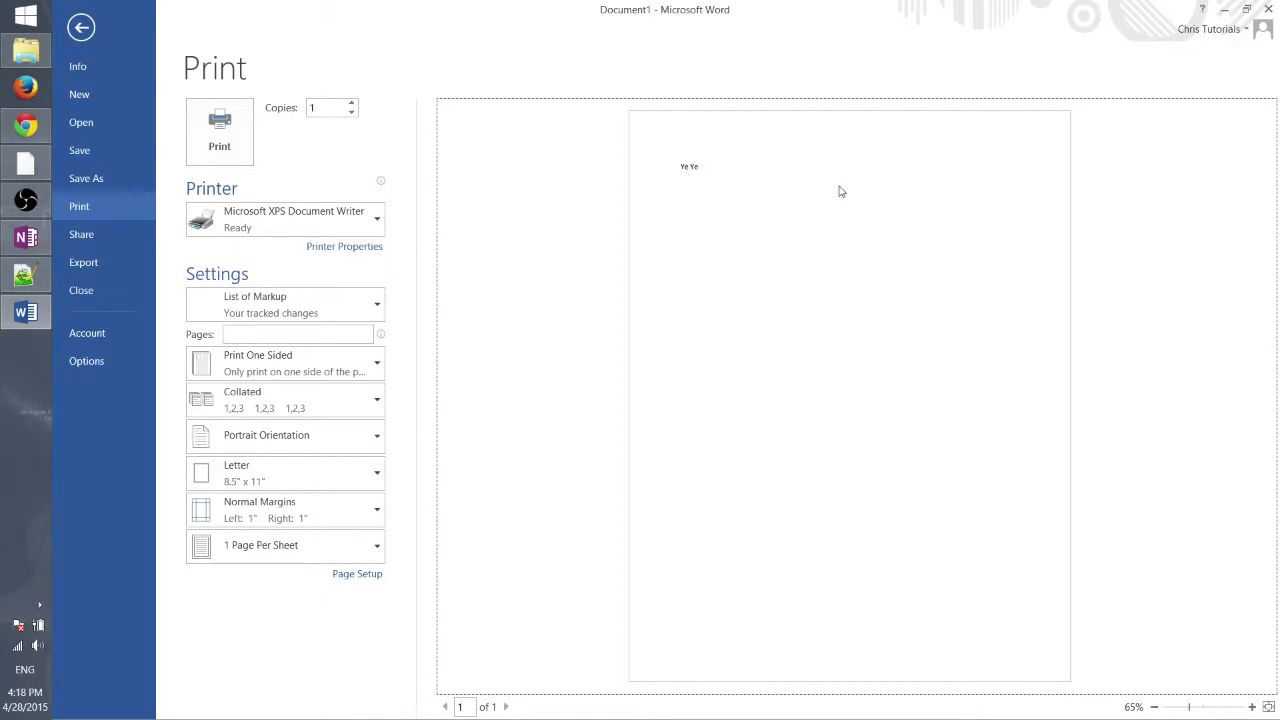
{"action": "left_click", "coordinate": [26, 237]}
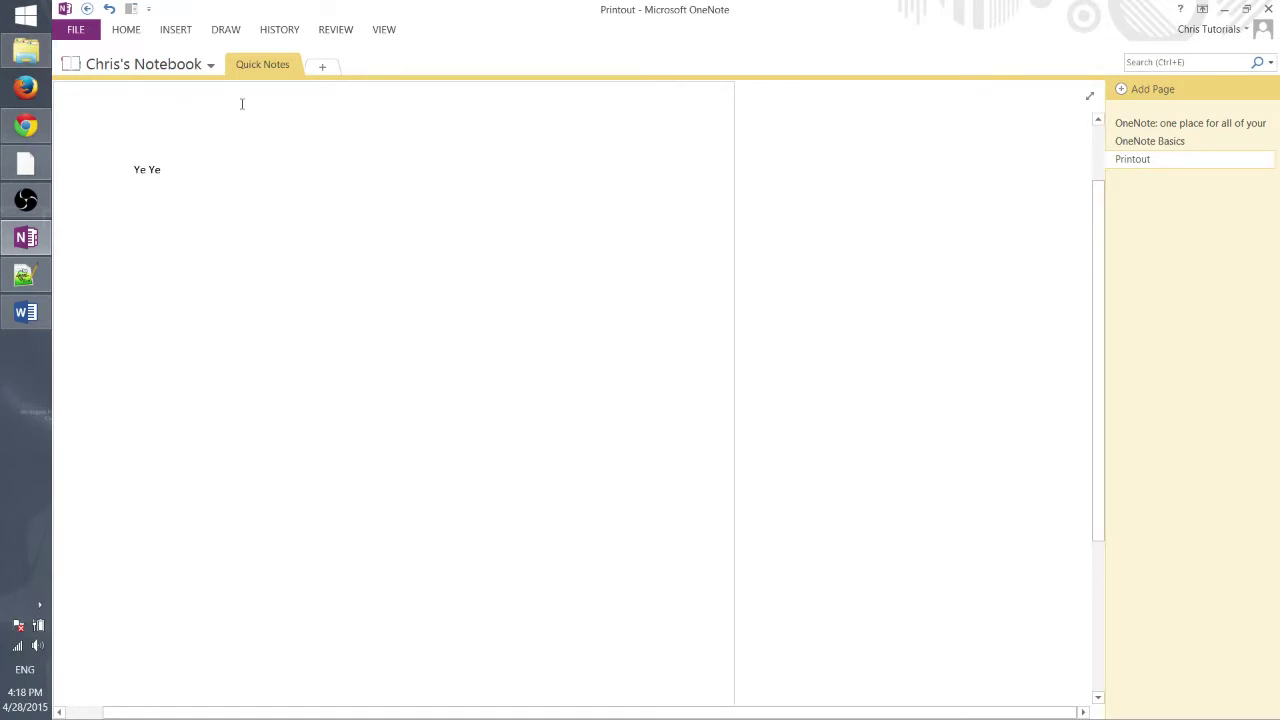
{"action": "left_click", "coordinate": [26, 312]}
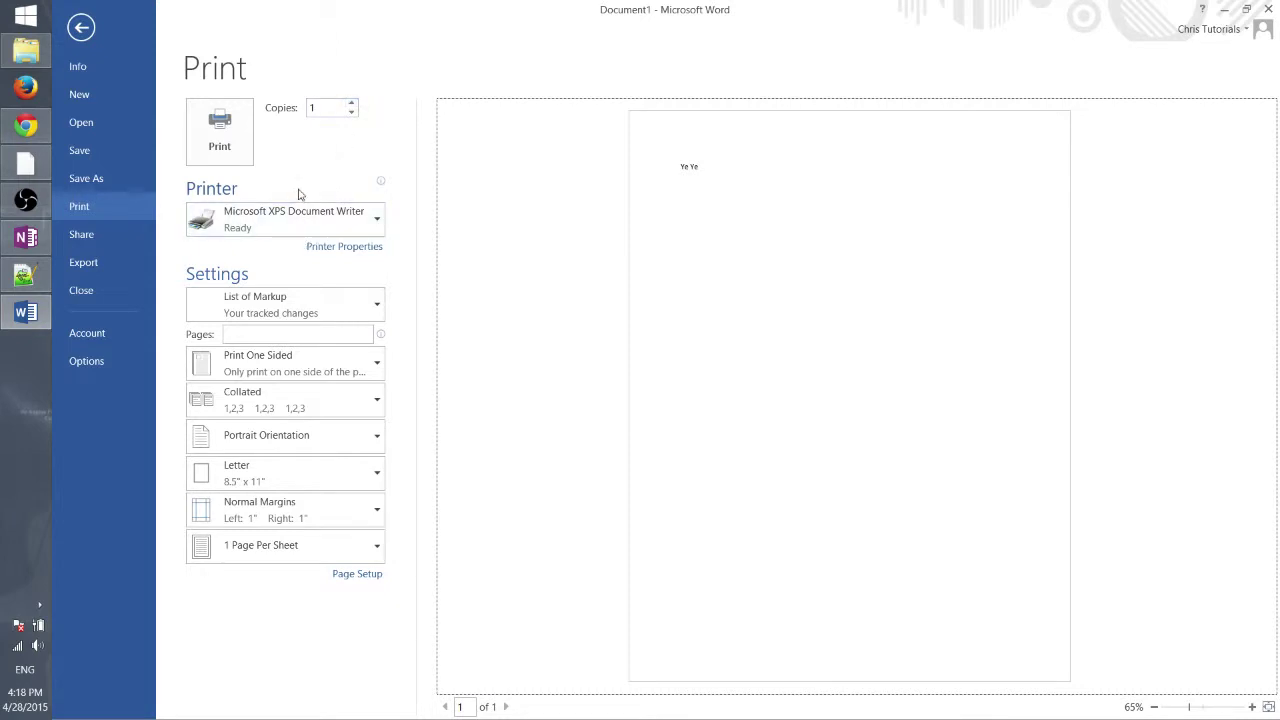
Select HP52511D (HP Officejet Pro 8600) as the printer and set the print range to Print All Pages.
{"action": "left_click", "coordinate": [292, 222]}
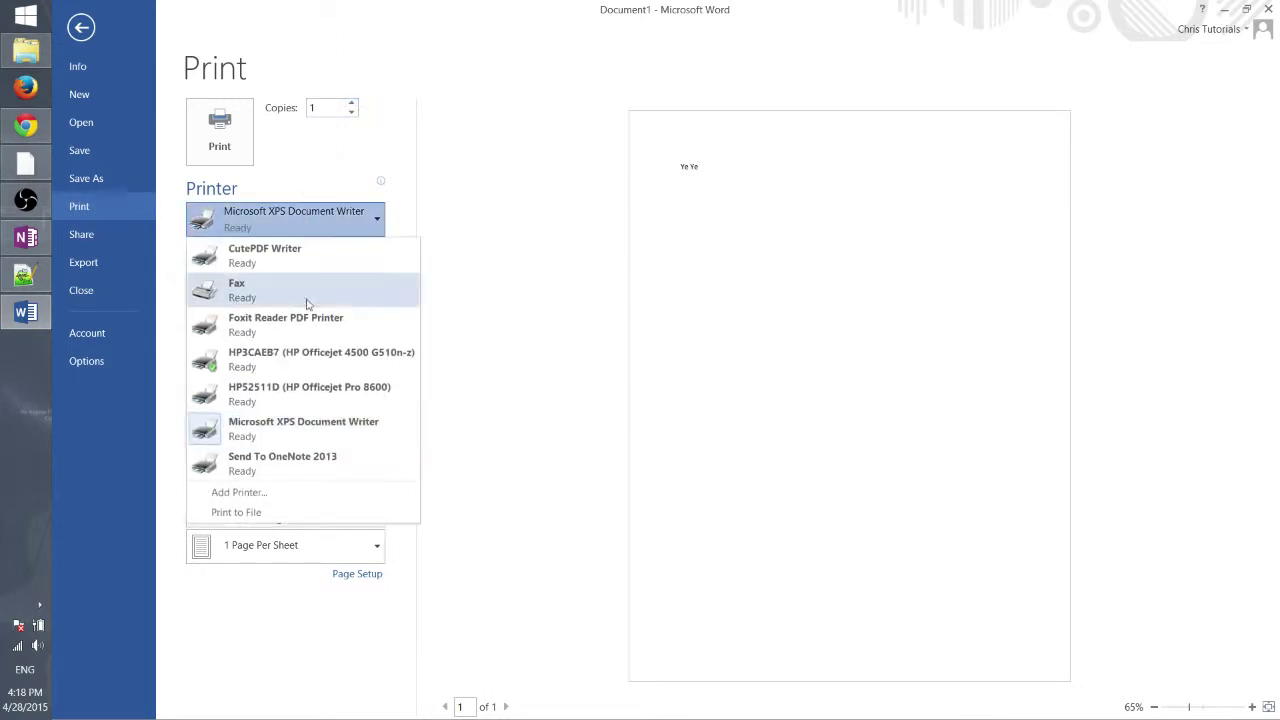
{"action": "left_click", "coordinate": [322, 393]}
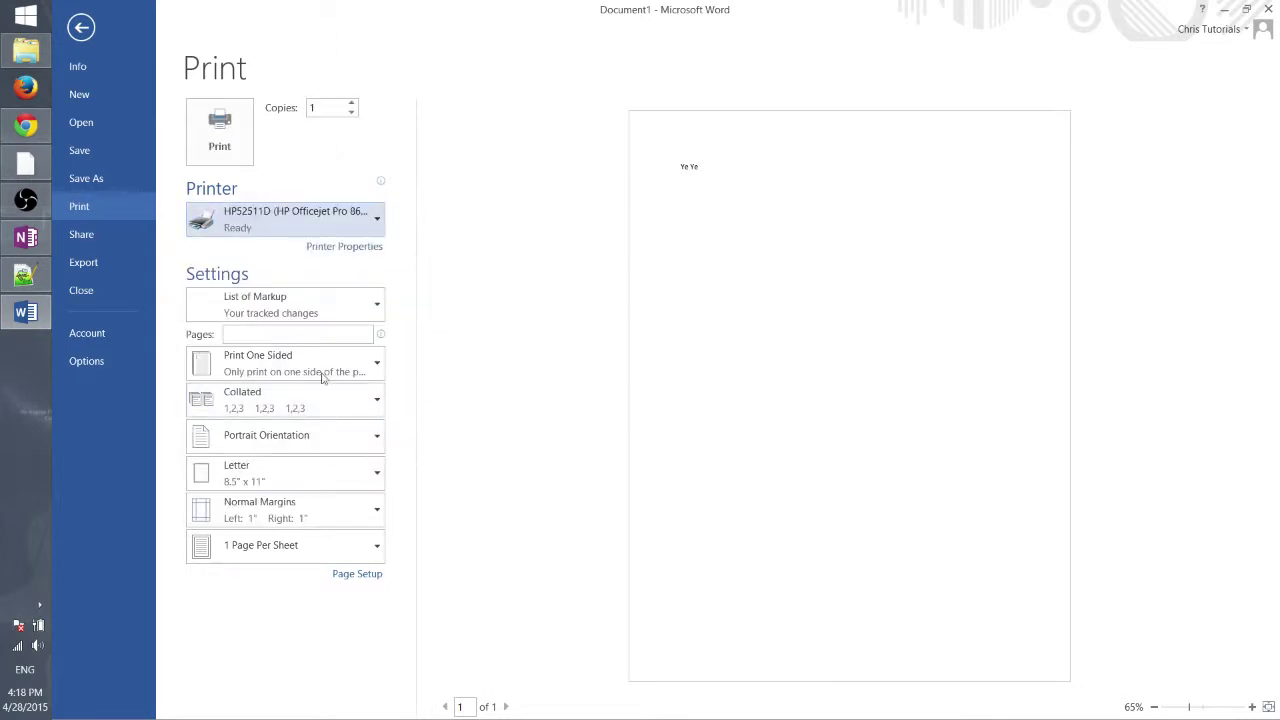
{"action": "left_click", "coordinate": [318, 308]}
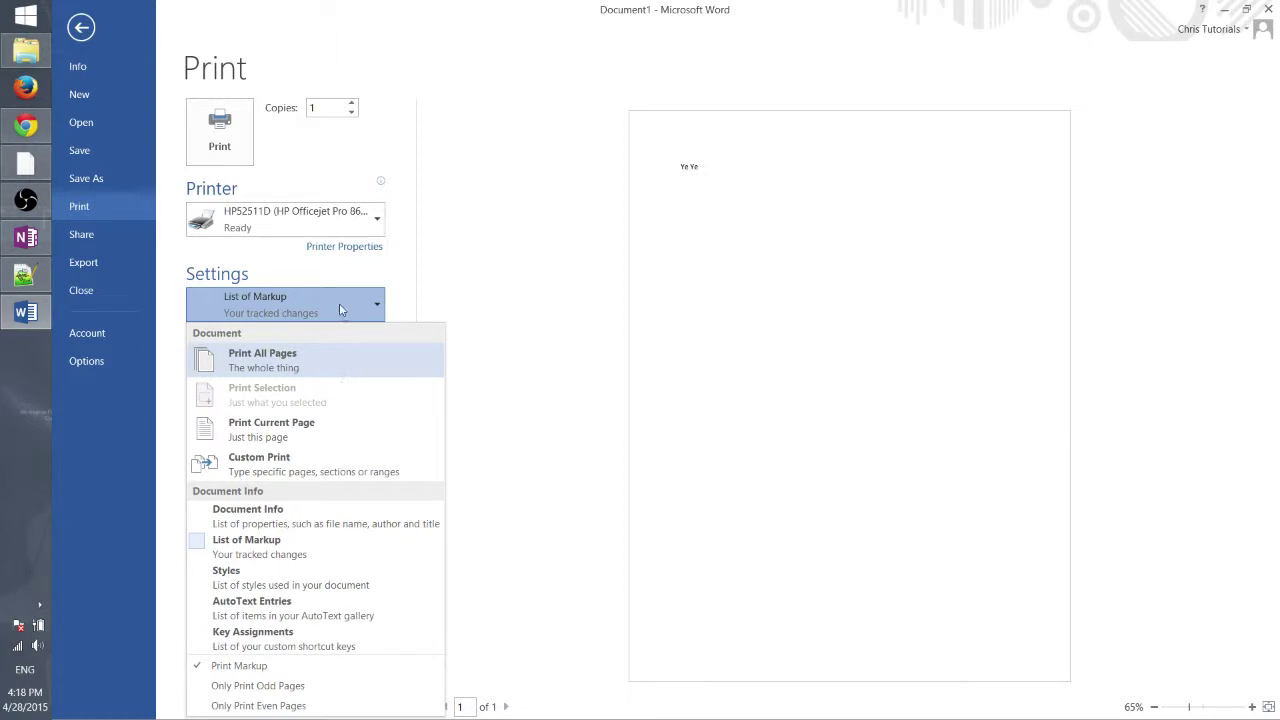
{"action": "left_click", "coordinate": [245, 316]}
{"action": "left_click", "coordinate": [290, 304]}
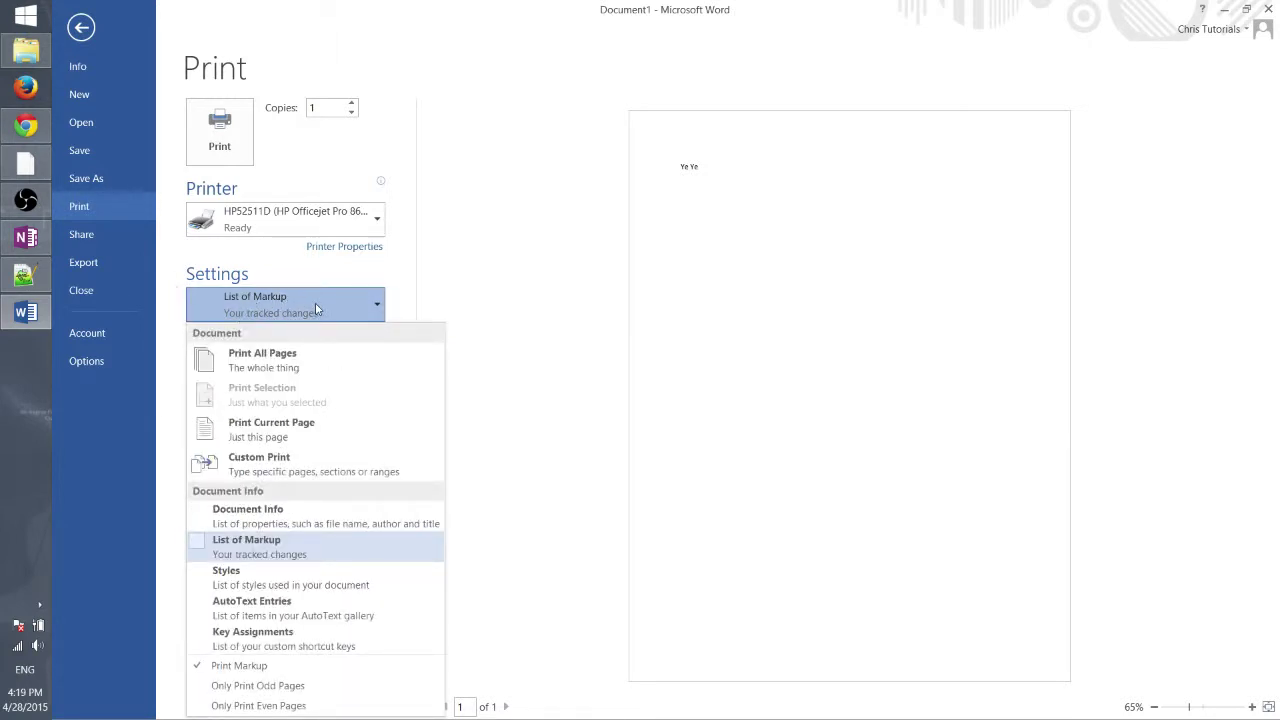
{"action": "left_click", "coordinate": [337, 358]}
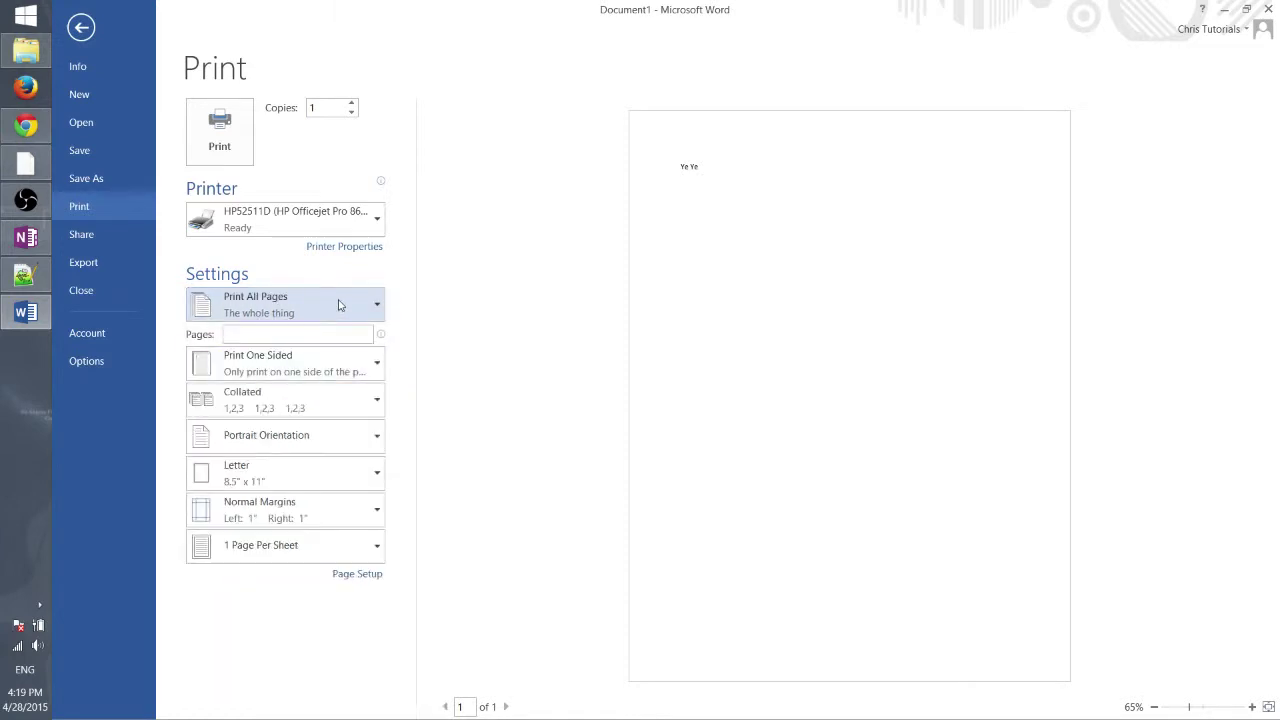
Return to the document, add "]]" after "Ye Ye" and insert a page break on the line below.
{"action": "left_click", "coordinate": [338, 305]}
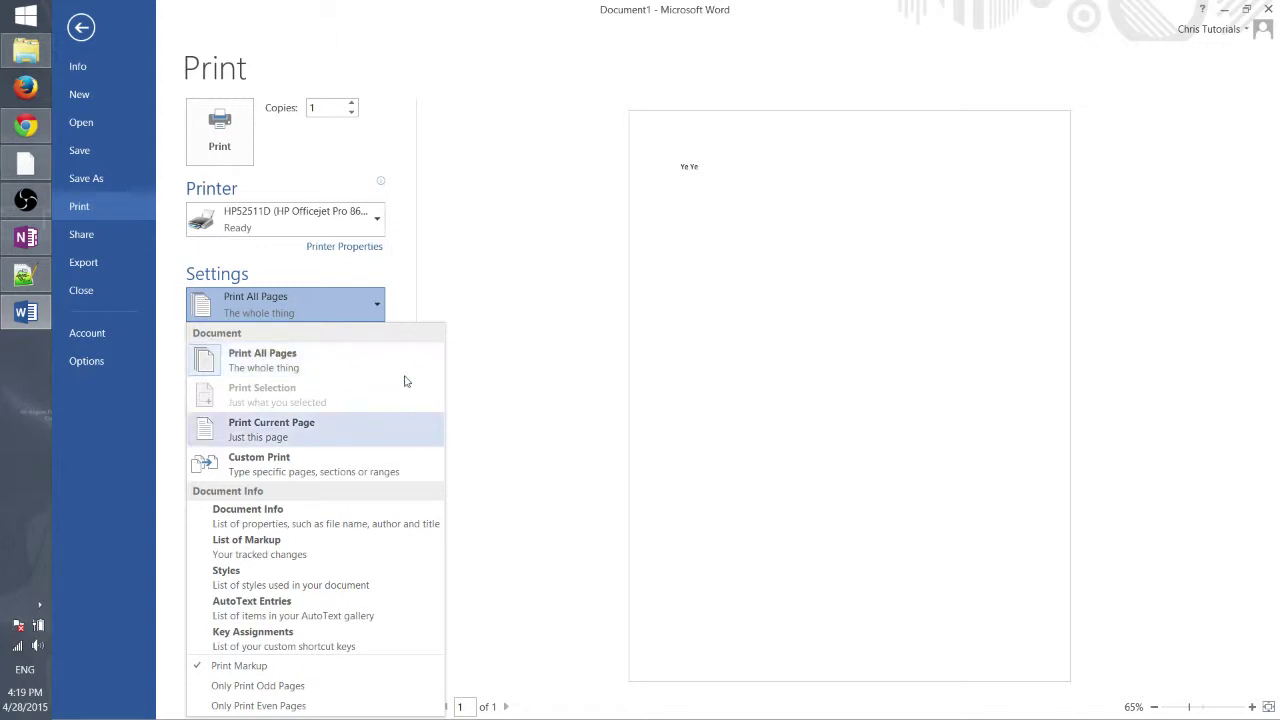
{"action": "key", "text": "Escape"}
{"action": "left_click", "coordinate": [84, 34]}
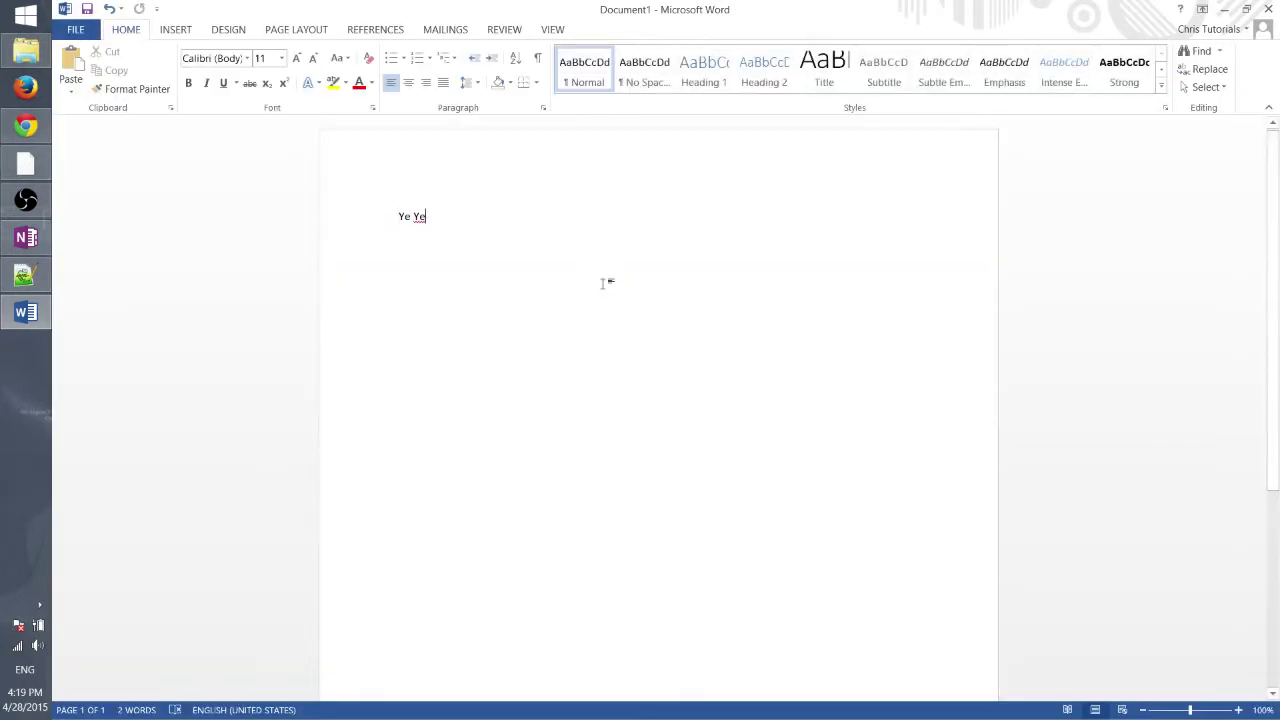
{"action": "type", "text": "]]"}
{"action": "key", "text": "Return"}
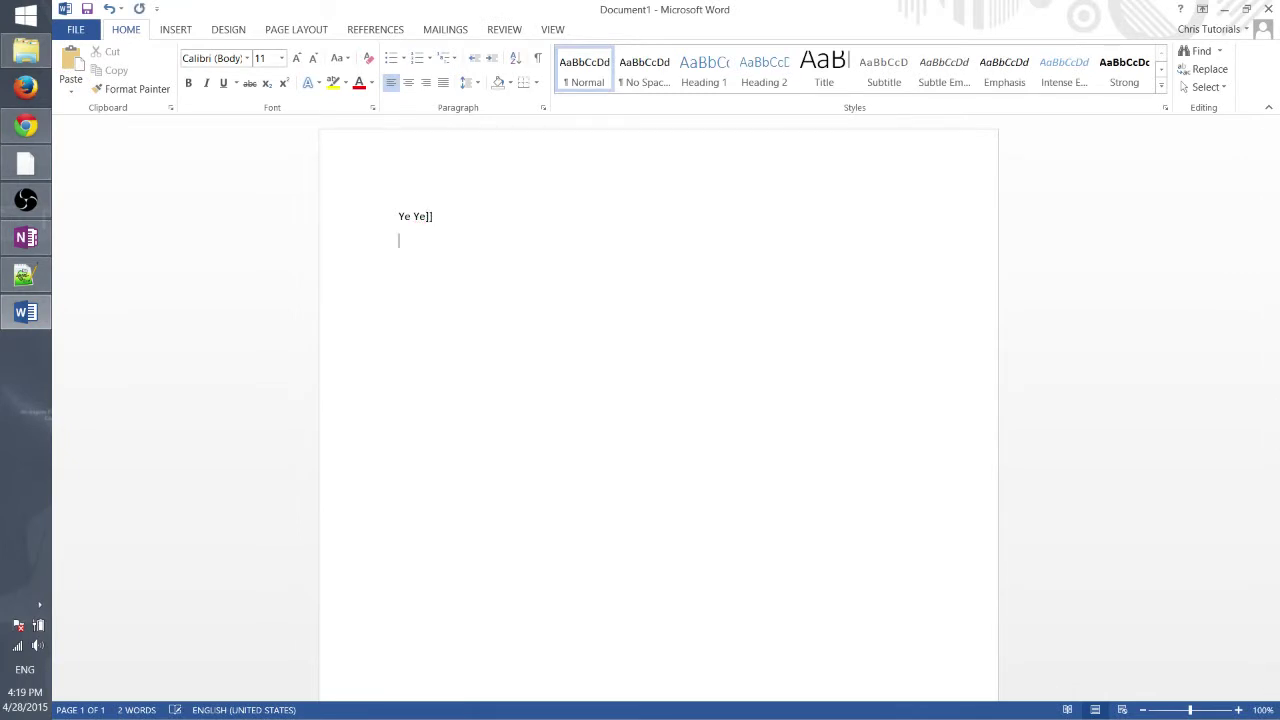
{"action": "key", "text": "ctrl+Return"}
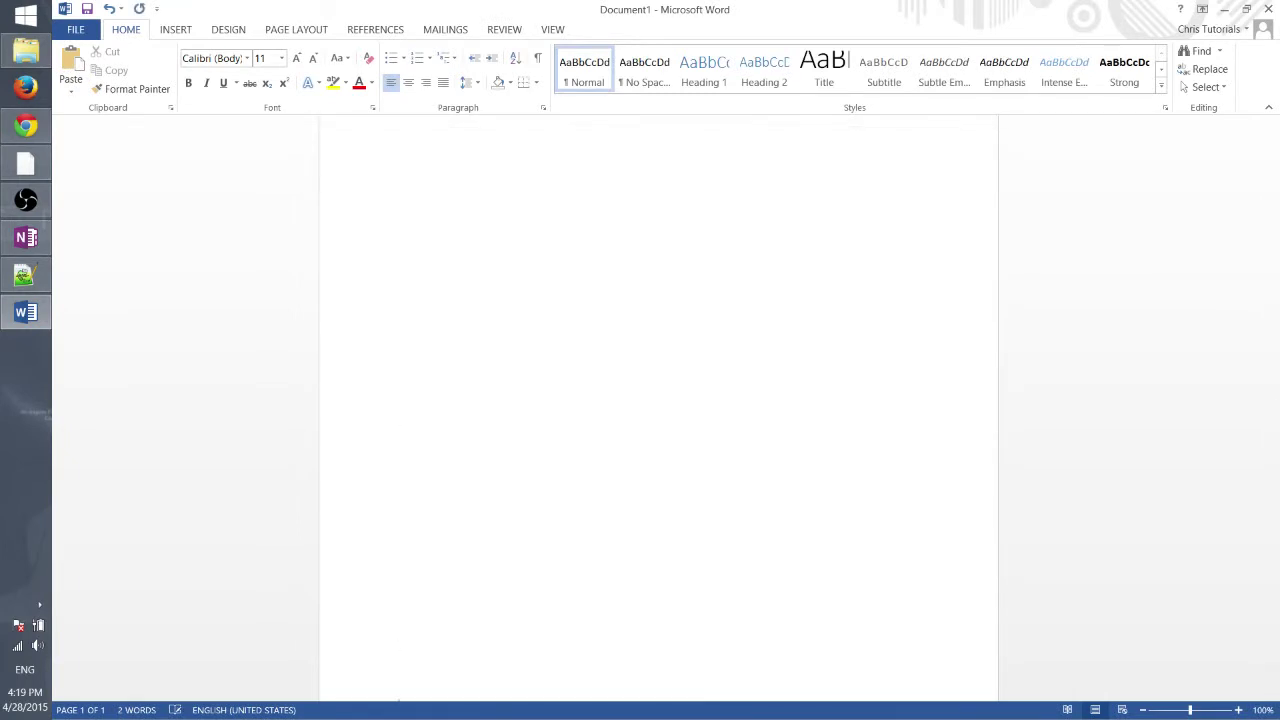
Reopen the document's print settings and review the print range options.
{"action": "left_click", "coordinate": [80, 29]}
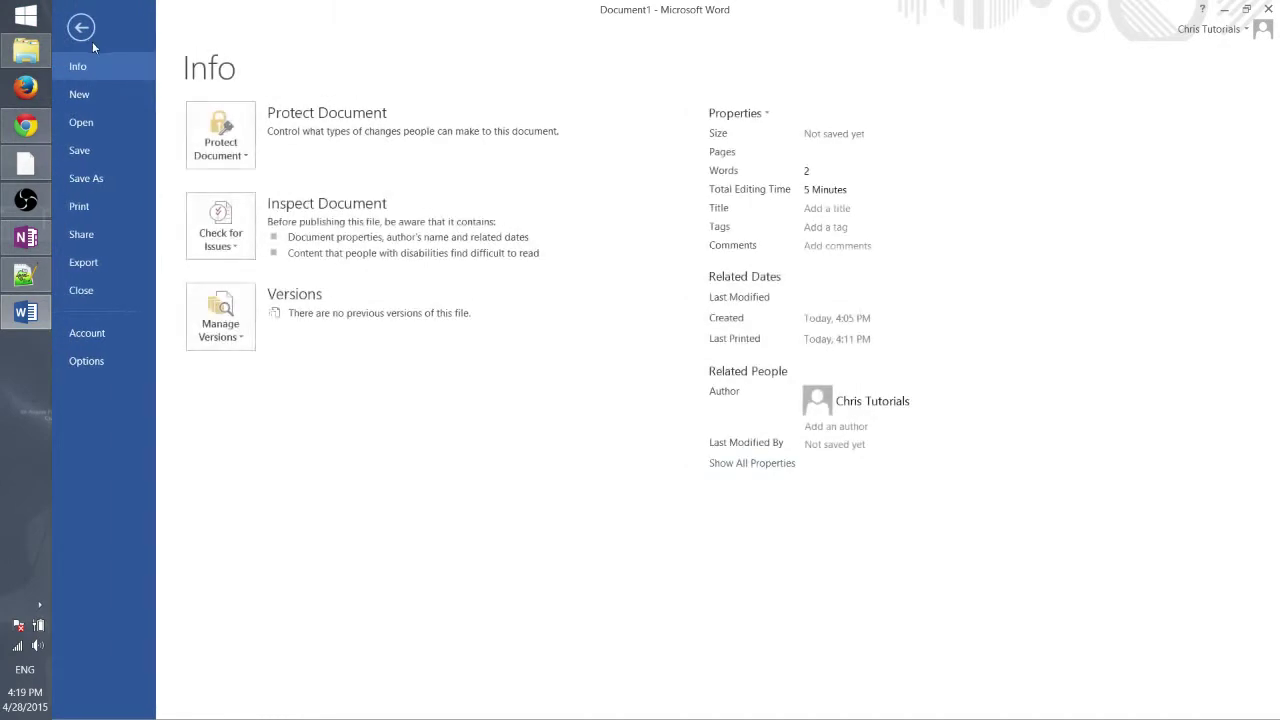
{"action": "left_click", "coordinate": [111, 205]}
{"action": "left_click", "coordinate": [260, 304]}
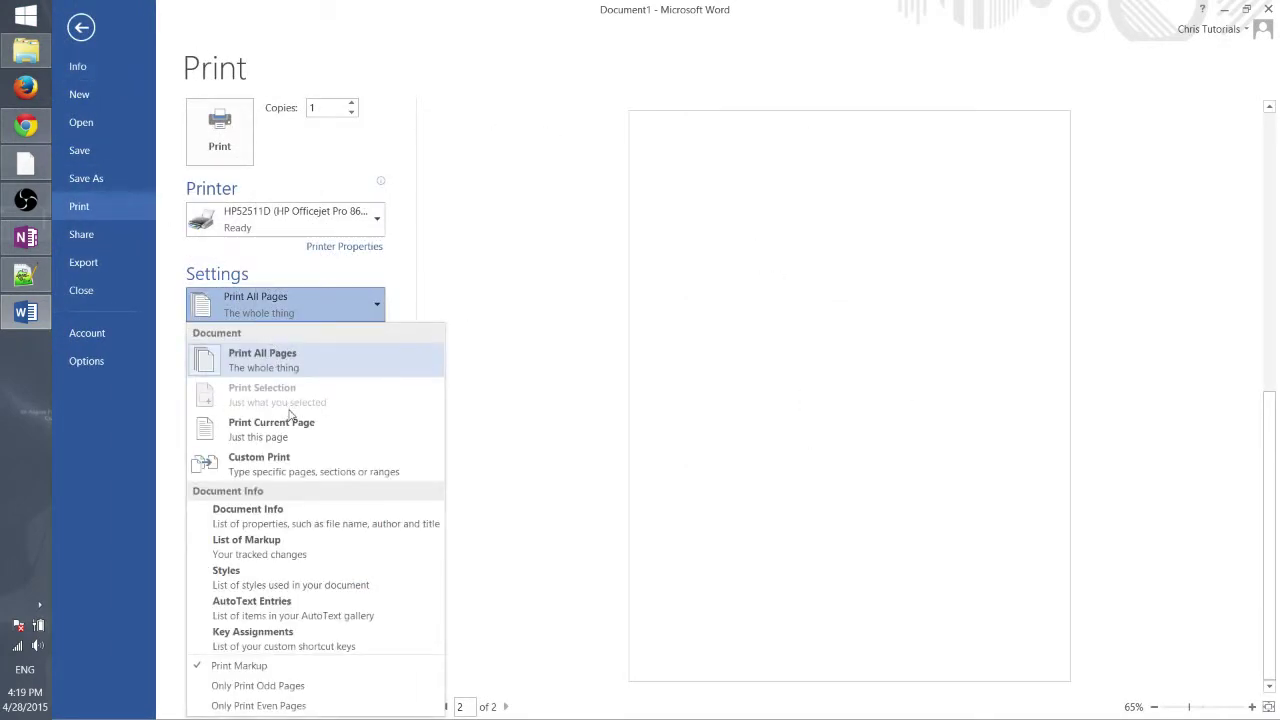
{"action": "left_click", "coordinate": [500, 318]}
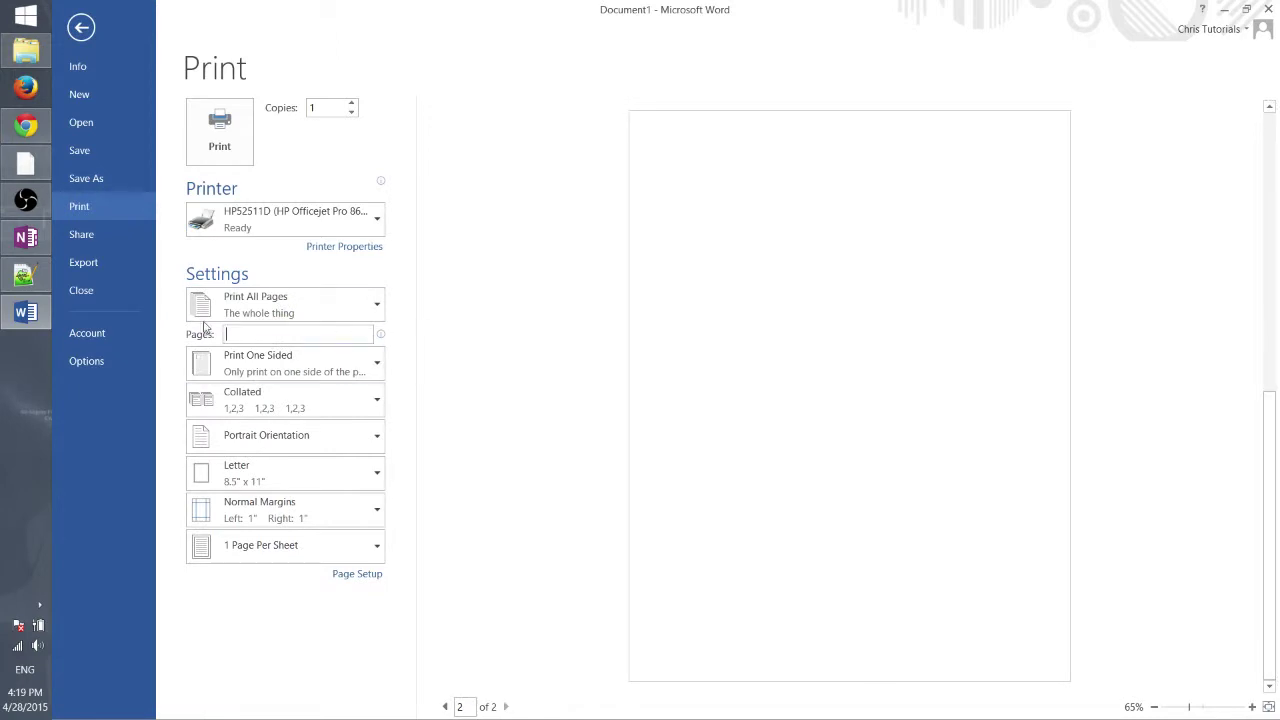
Set a custom print range for pages 1,2,3,4.
{"action": "type", "text": "1"}
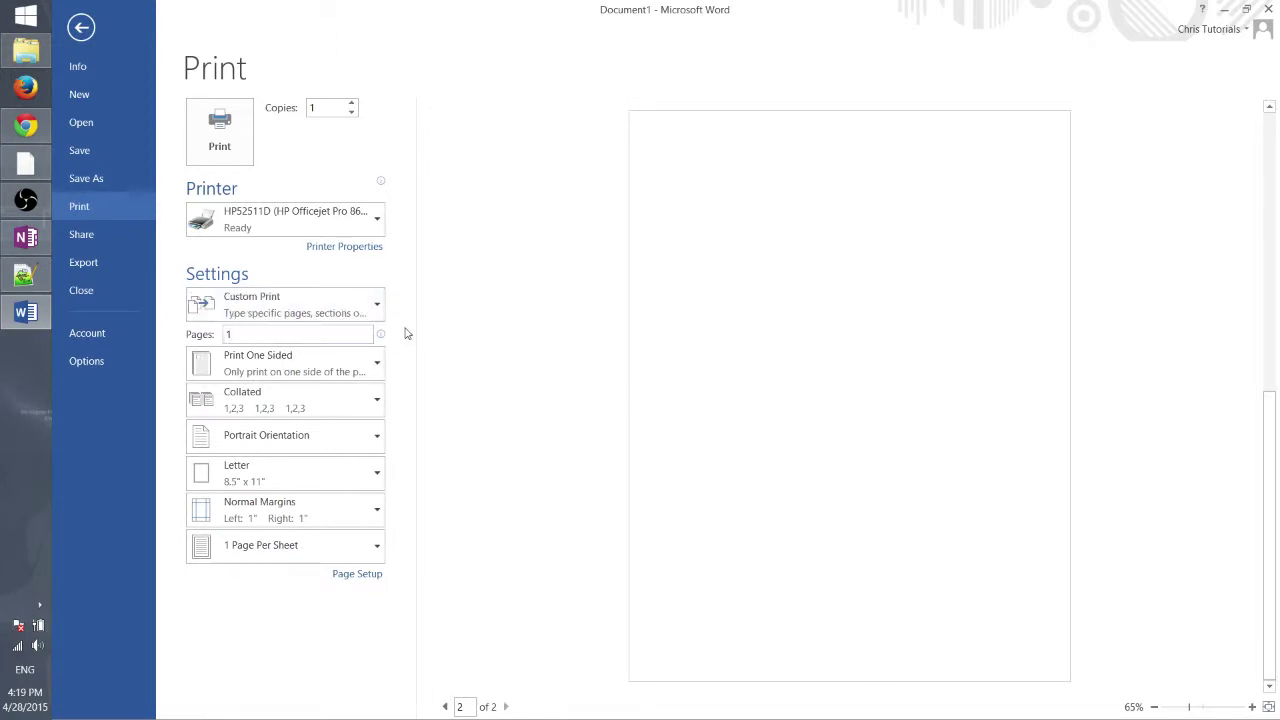
{"action": "type", "text": ",2 -"}
{"action": "key", "text": "BackSpace"}
{"action": "key", "text": "BackSpace"}
{"action": "type", "text": ",2,"}
{"action": "left_click", "coordinate": [388, 310]}
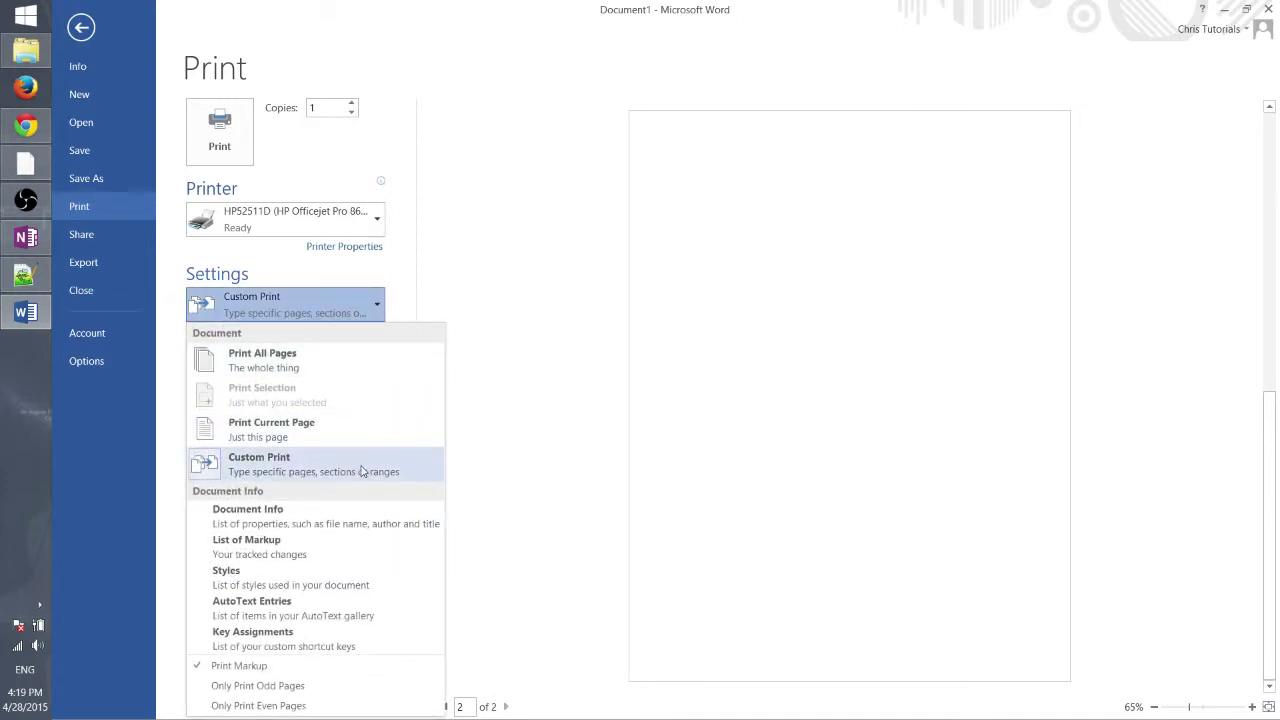
{"action": "left_click", "coordinate": [378, 305]}
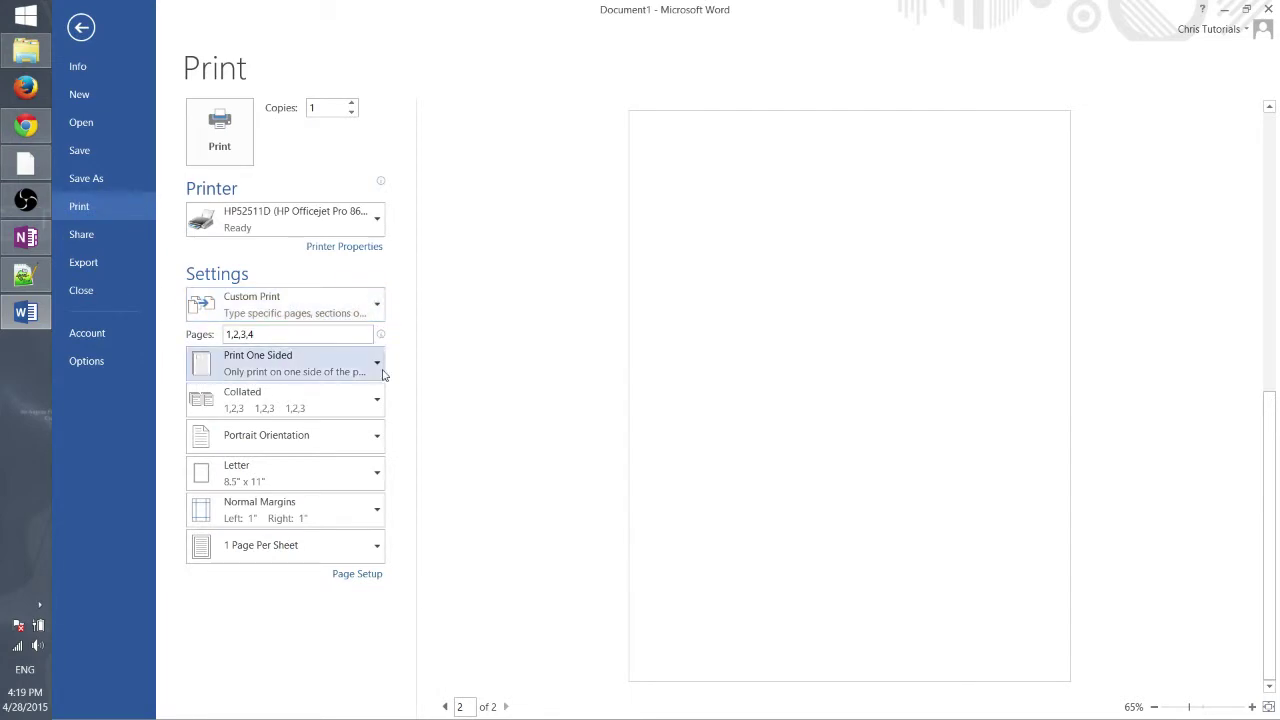
Replace the custom page range with Print All Pages.
{"action": "left_click_drag", "start_coordinate": [296, 331], "coordinate": [180, 320]}
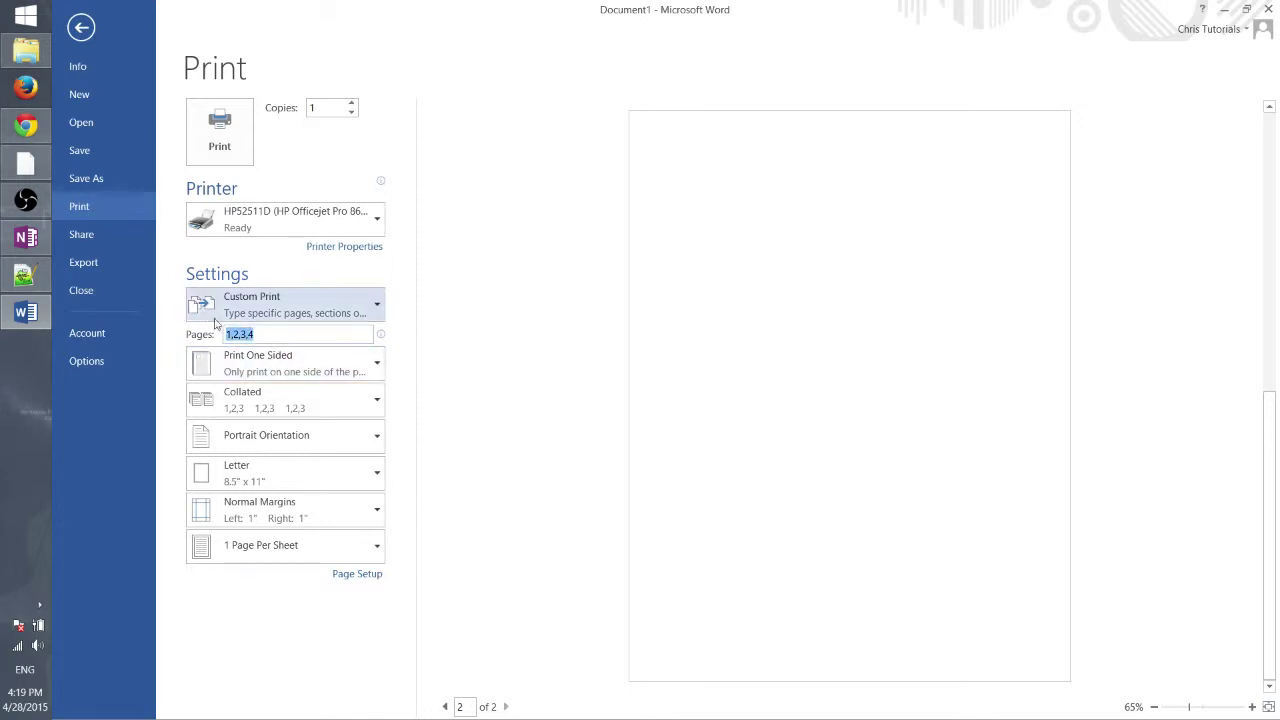
{"action": "left_click", "coordinate": [288, 312]}
{"action": "left_click", "coordinate": [300, 360]}
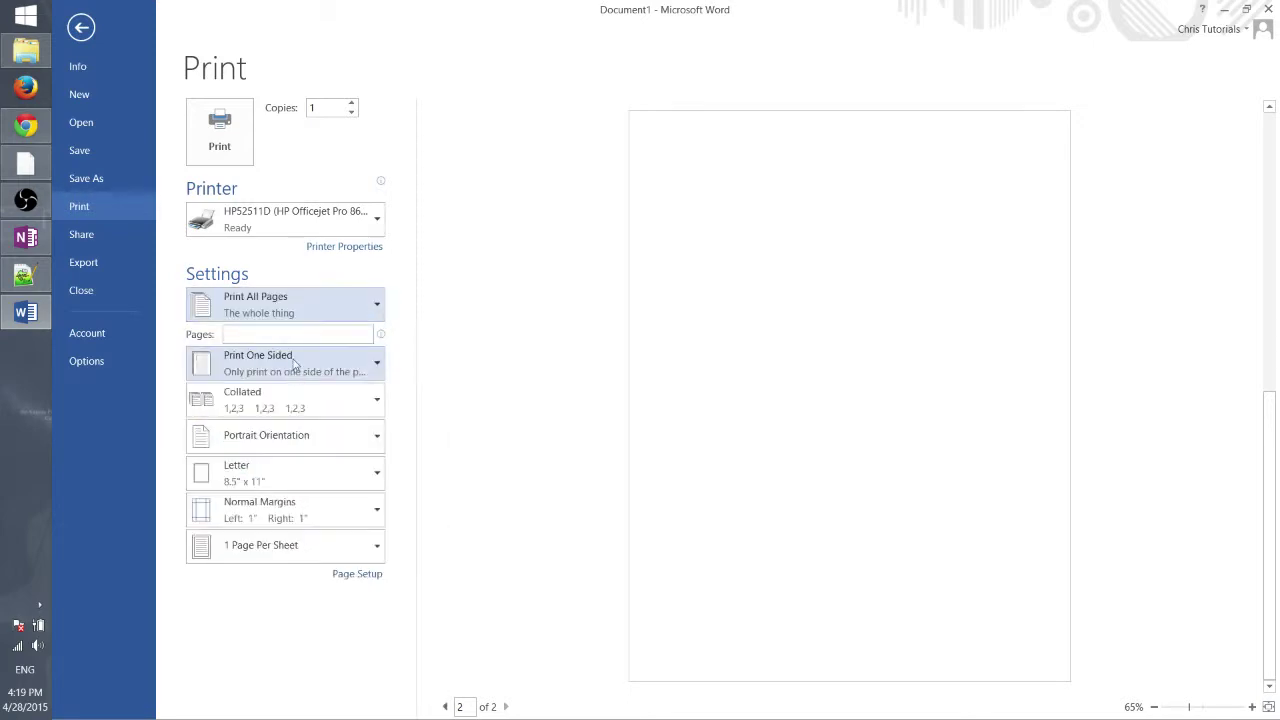
Set the print content to Styles, the list of styles used in the document.
{"action": "left_click", "coordinate": [300, 306]}
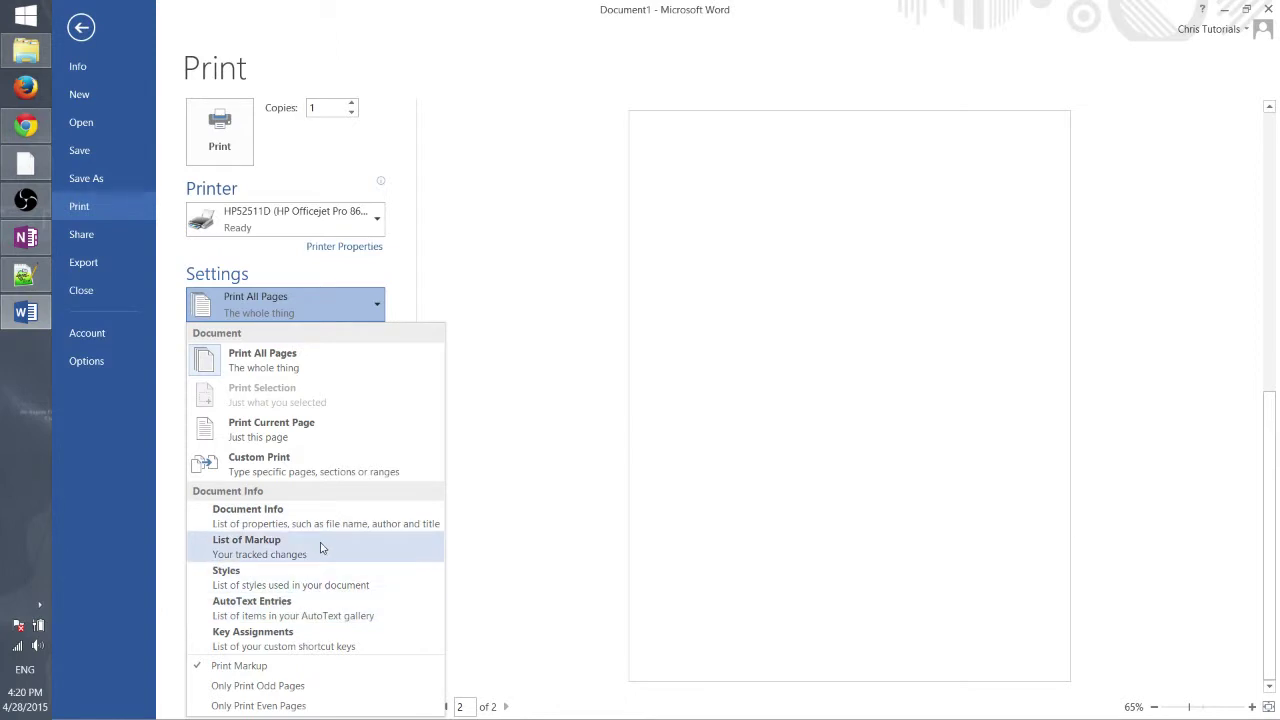
{"action": "left_click", "coordinate": [327, 578]}
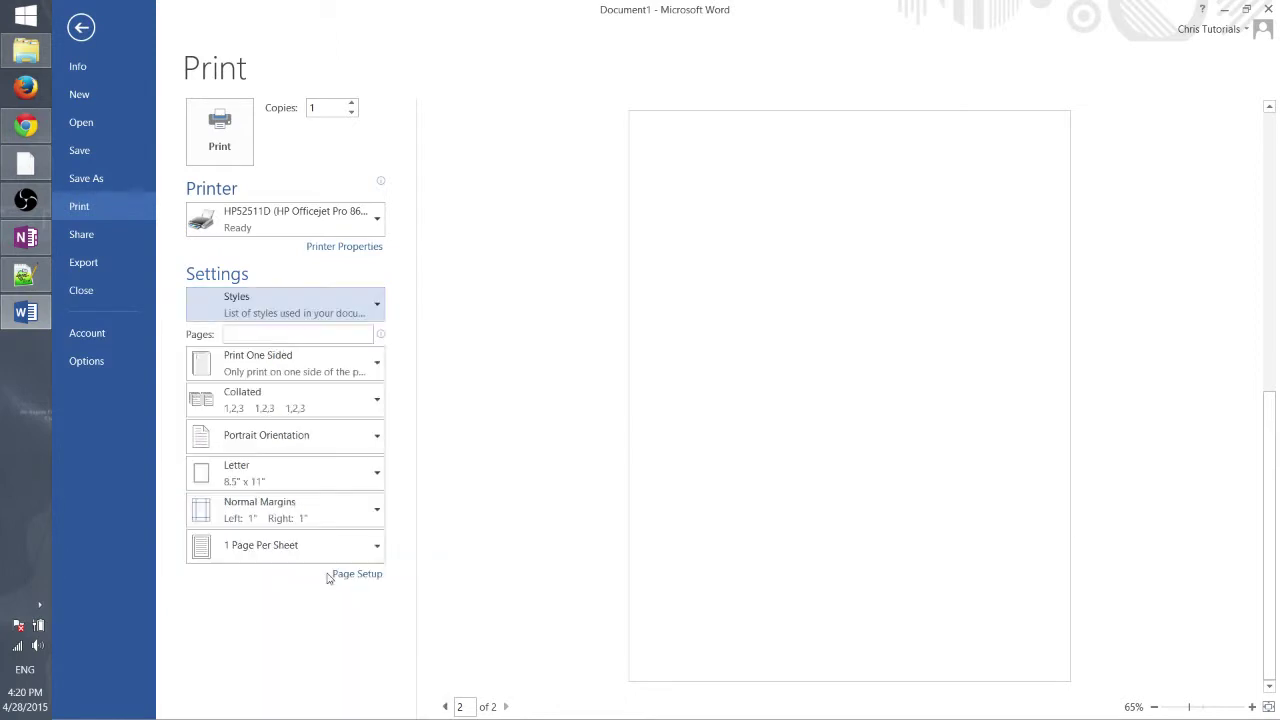
{"action": "left_click", "coordinate": [271, 302]}
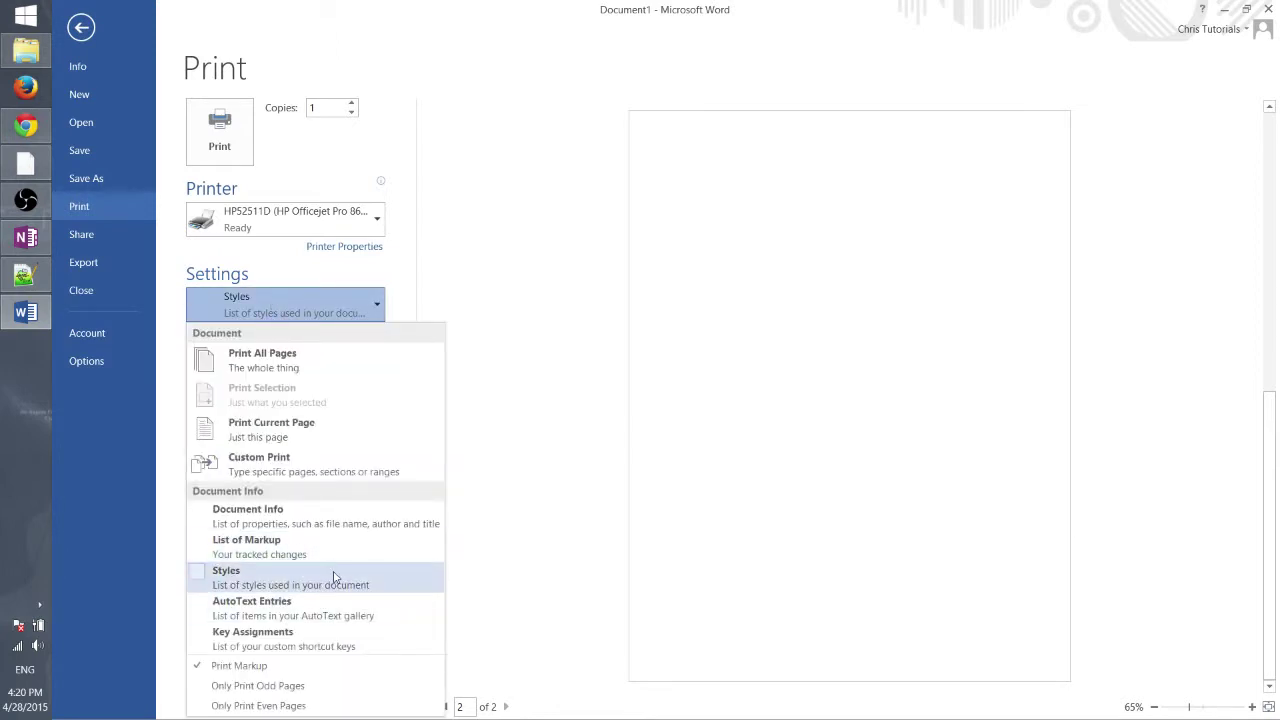
{"action": "left_click", "coordinate": [650, 284]}
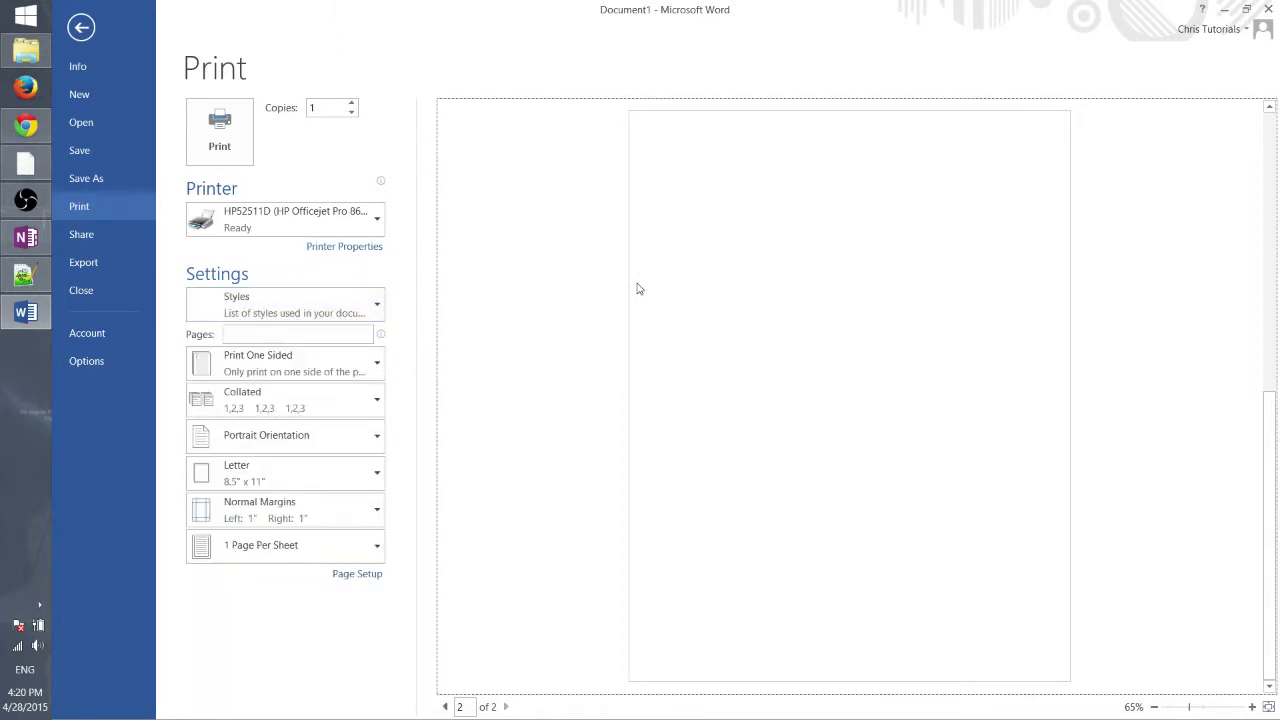
Print the styles list with CutePDF Writer and save it as the PDF file Document1 in Documents.
{"action": "left_click", "coordinate": [330, 224]}
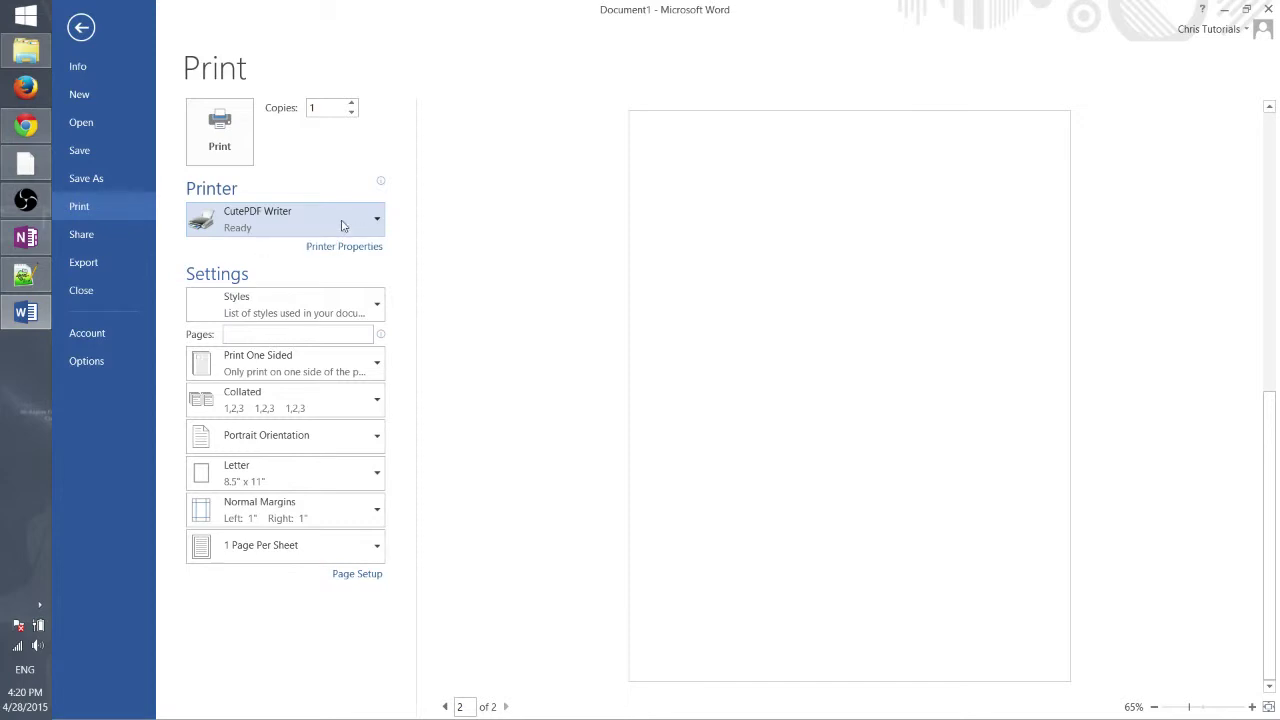
{"action": "mouse_move", "coordinate": [292, 236]}
{"action": "mouse_move", "coordinate": [373, 222]}
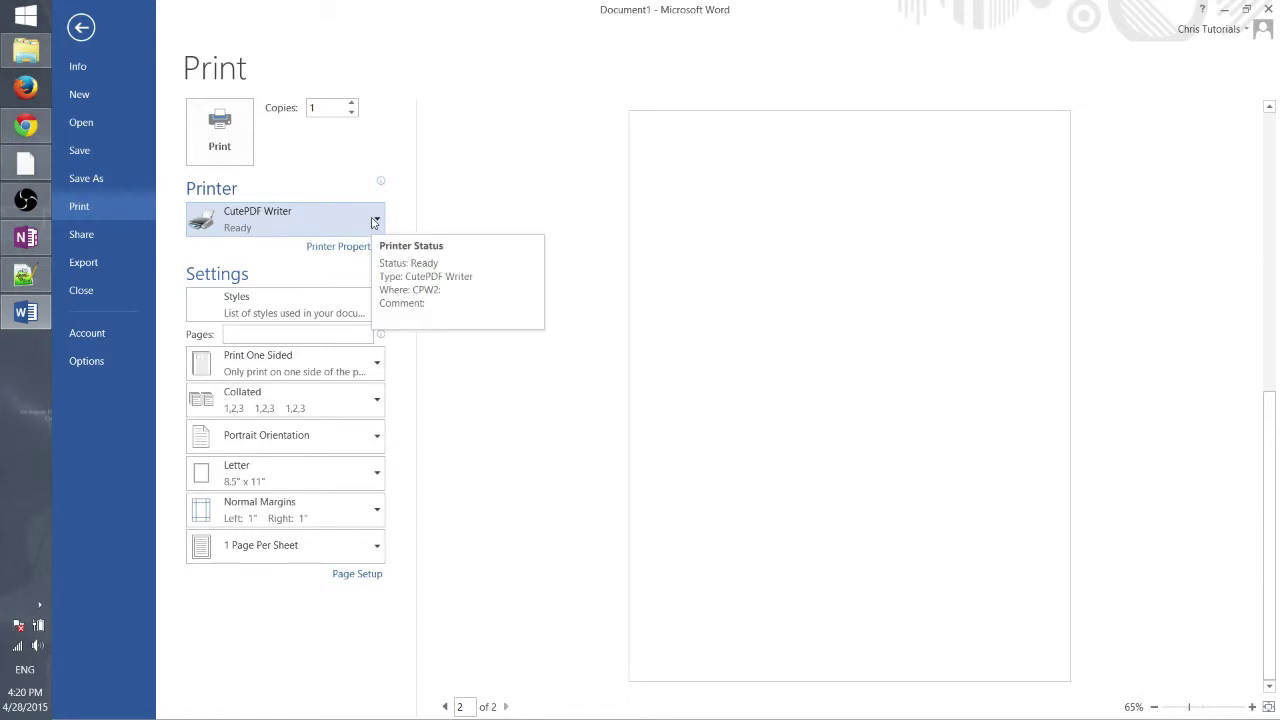
{"action": "left_click", "coordinate": [226, 148]}
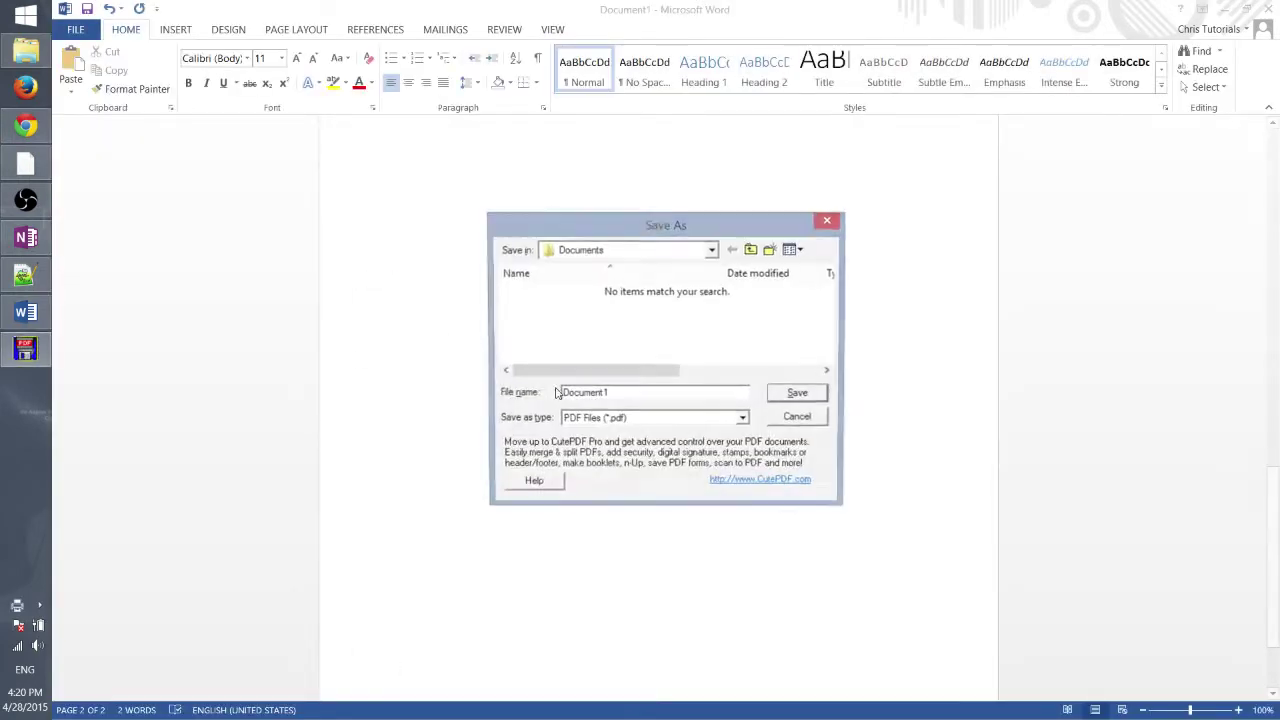
{"action": "left_click", "coordinate": [798, 395]}
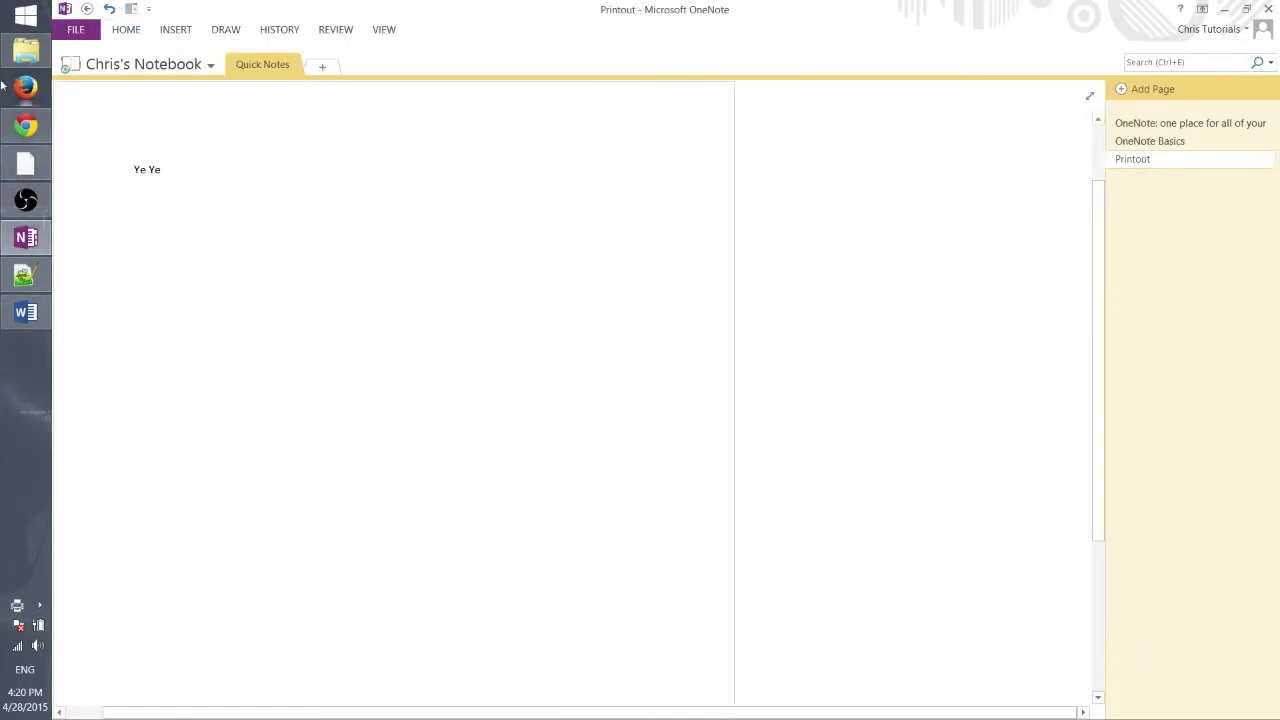
Open Document1.pdf in Foxit Reader, examine the printed style descriptions from Balloon Text to Table Normal, and close the file.
{"action": "double_click", "coordinate": [466, 256]}
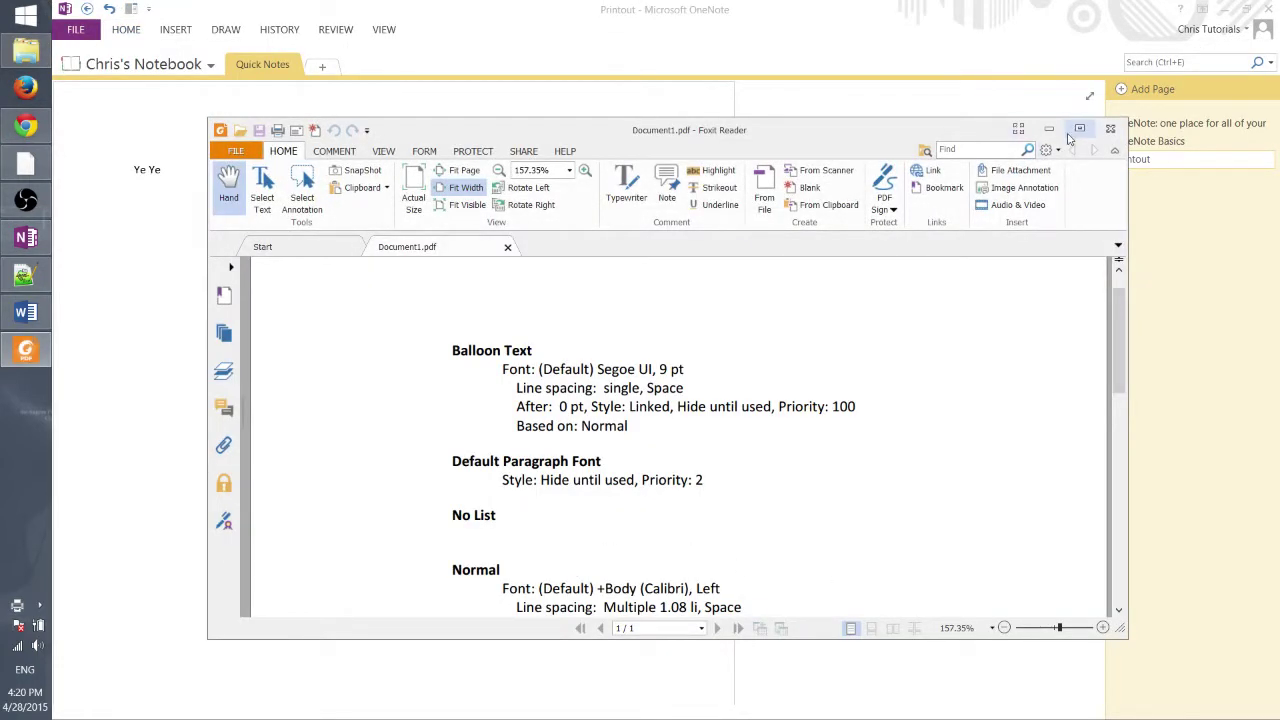
{"action": "left_click", "coordinate": [1079, 128]}
{"action": "scroll", "coordinate": [700, 320], "scroll_direction": "down", "scroll_amount": 5}
{"action": "scroll", "coordinate": [732, 356], "scroll_direction": "up", "scroll_amount": 5}
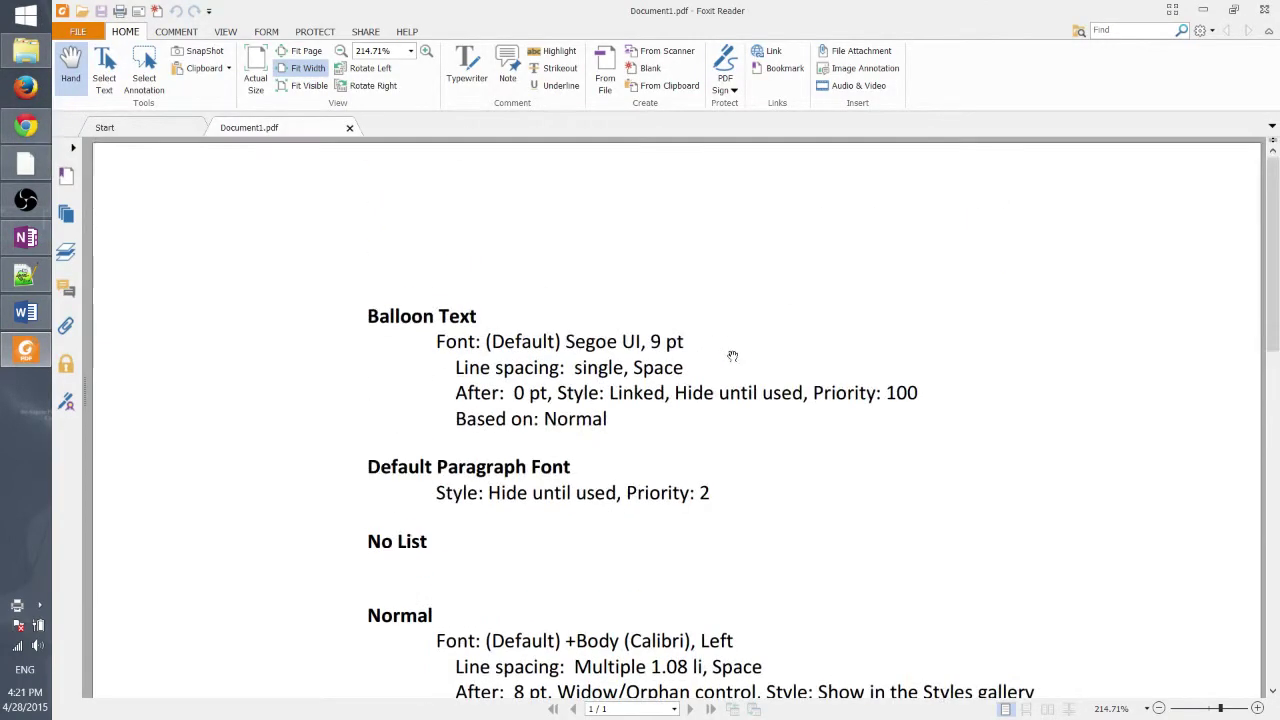
{"action": "scroll", "coordinate": [732, 356], "scroll_direction": "down", "scroll_amount": 5}
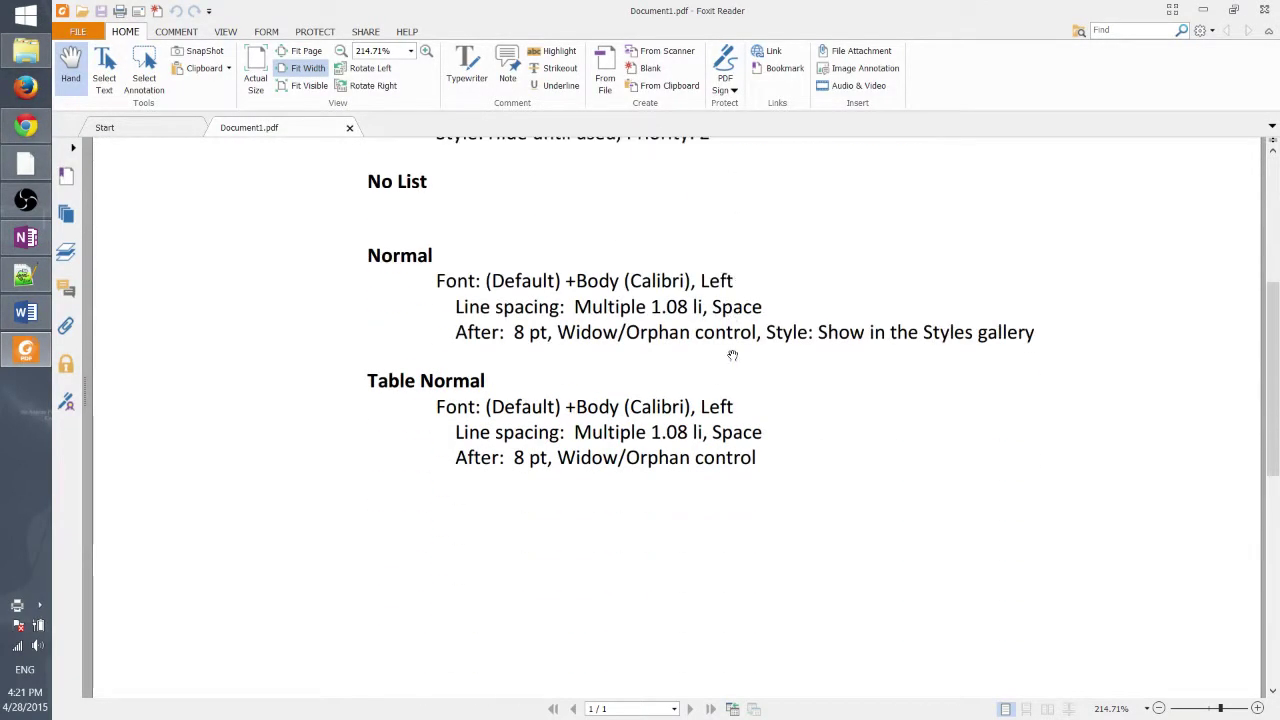
{"action": "scroll", "coordinate": [732, 356], "scroll_direction": "up", "scroll_amount": 3}
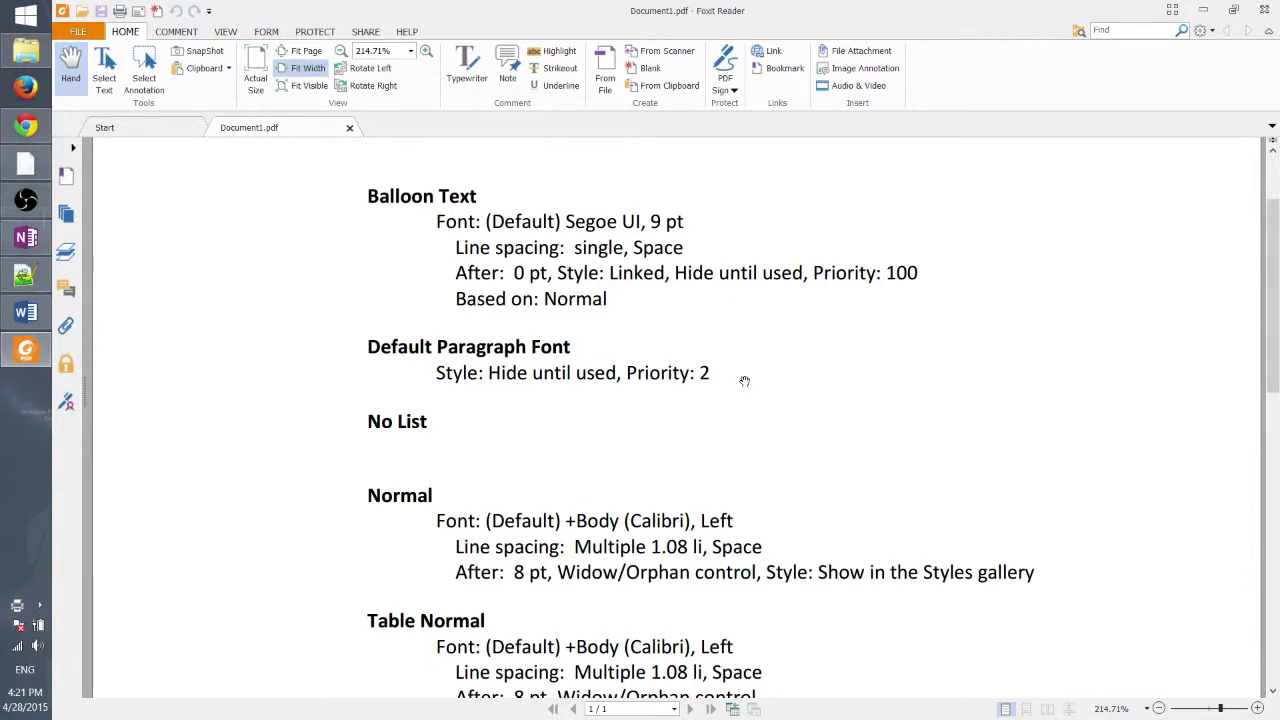
{"action": "scroll", "coordinate": [694, 285], "scroll_direction": "down", "scroll_amount": 3}
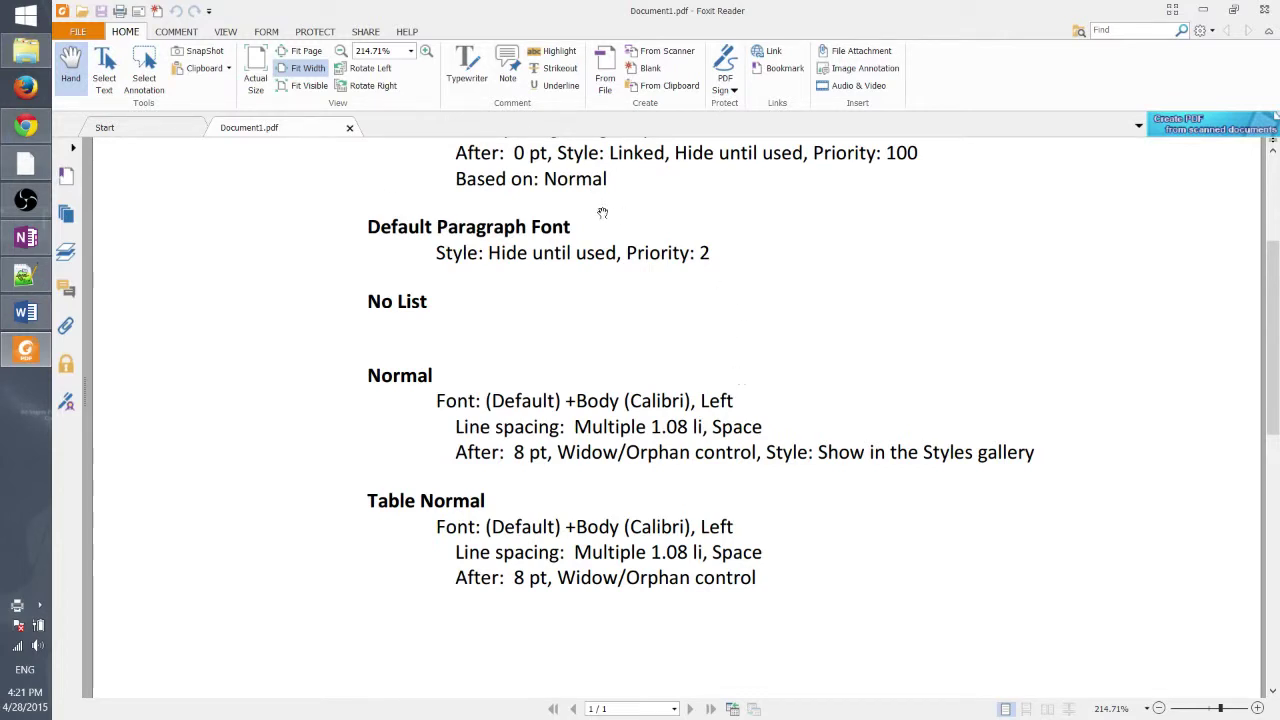
{"action": "left_click", "coordinate": [350, 128]}
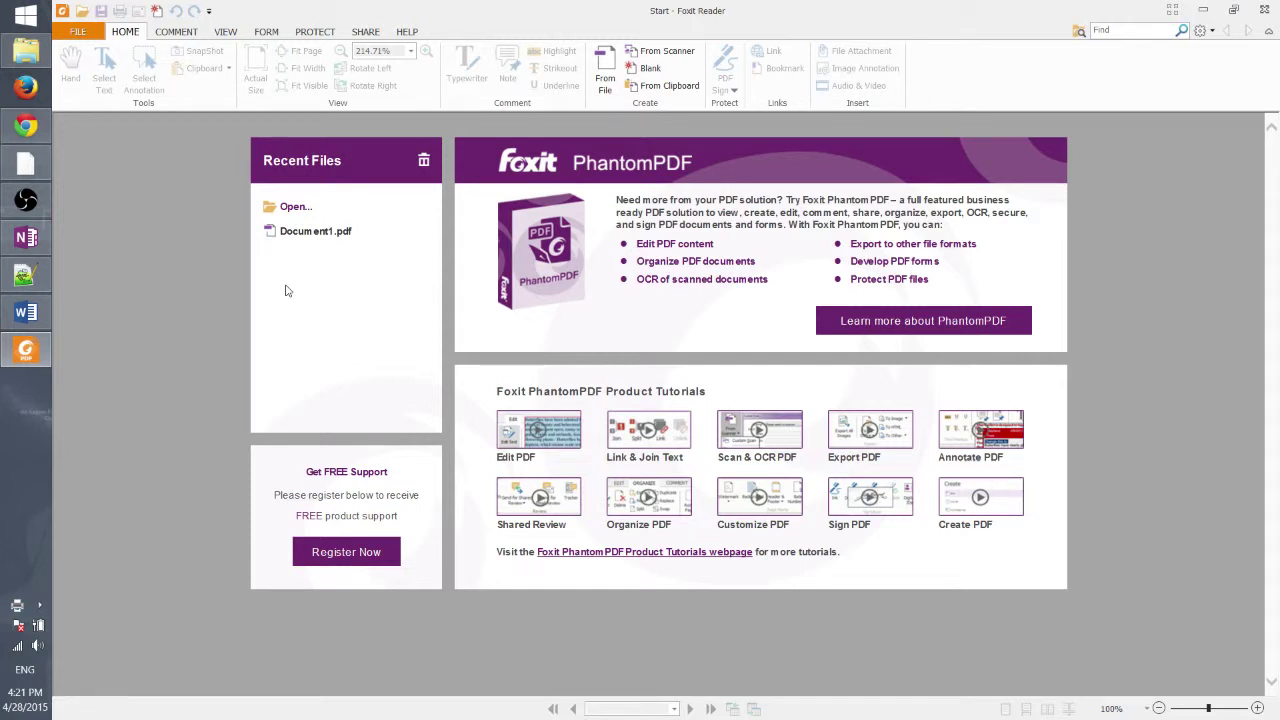
Switch back to Word and reopen the document's print settings.
{"action": "left_click", "coordinate": [26, 312]}
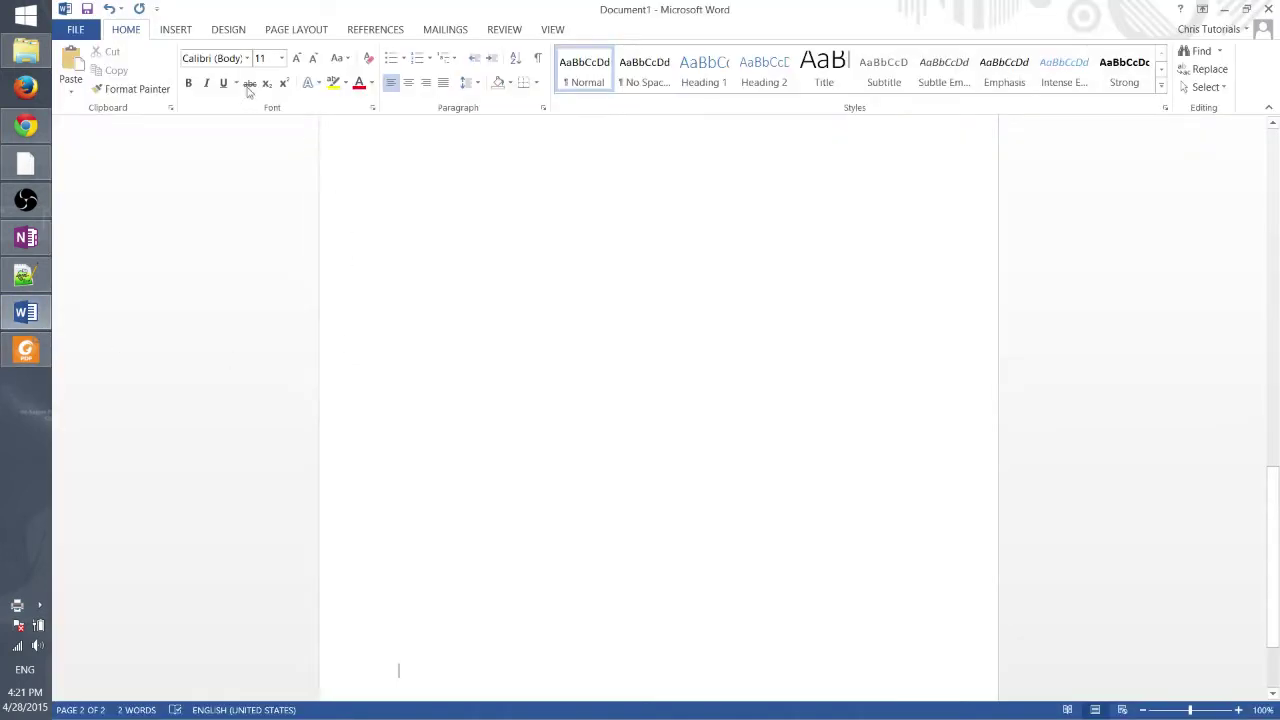
{"action": "left_click", "coordinate": [78, 29]}
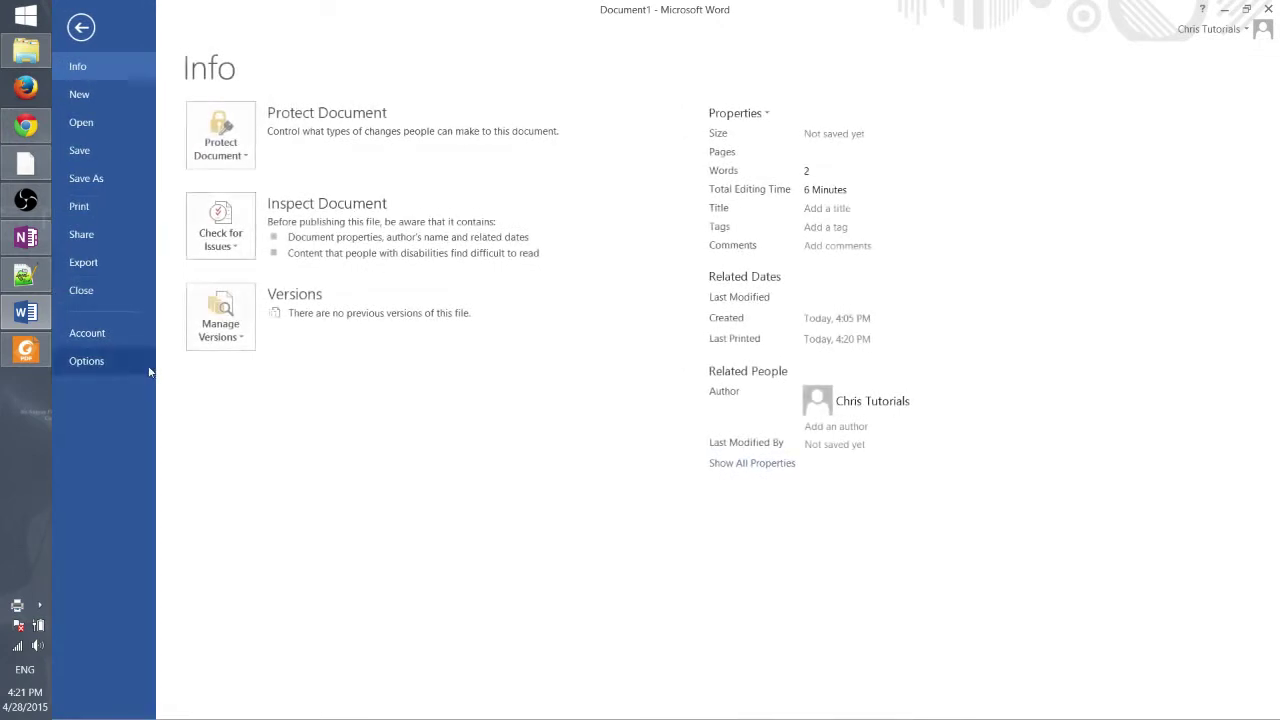
{"action": "left_click", "coordinate": [111, 207]}
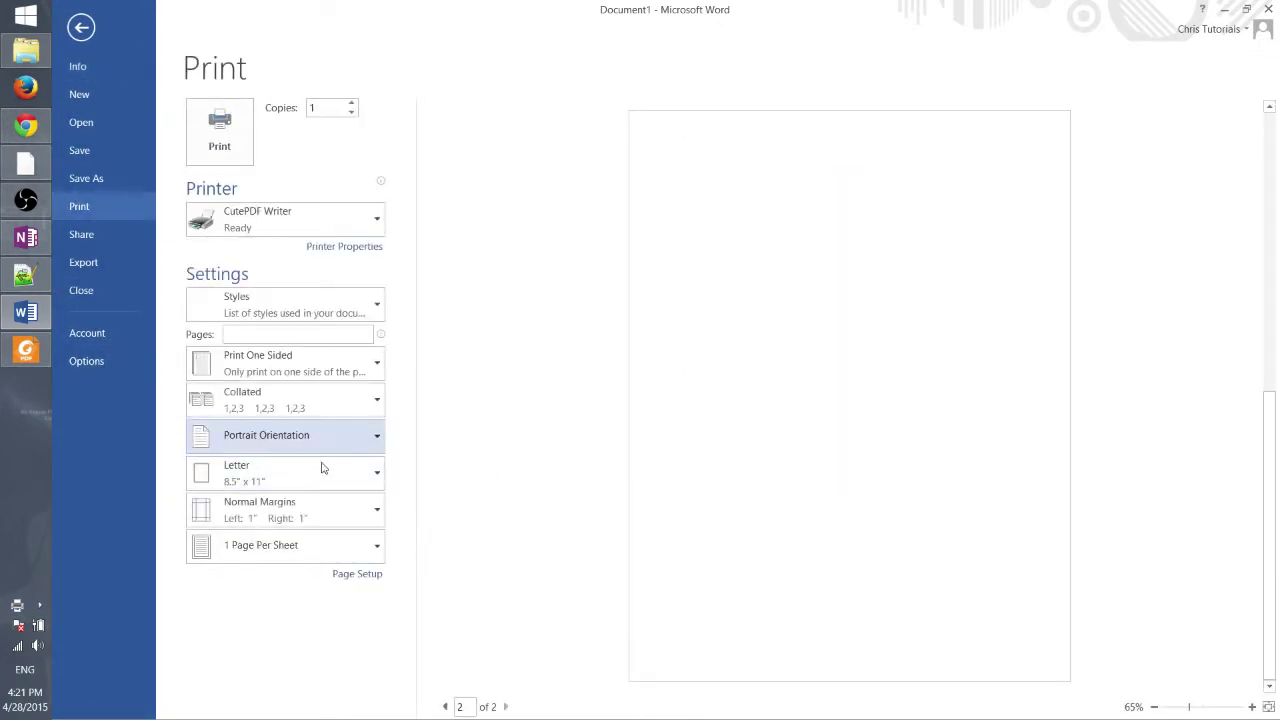
Change the print orientation to Landscape Orientation.
{"action": "left_click", "coordinate": [298, 440]}
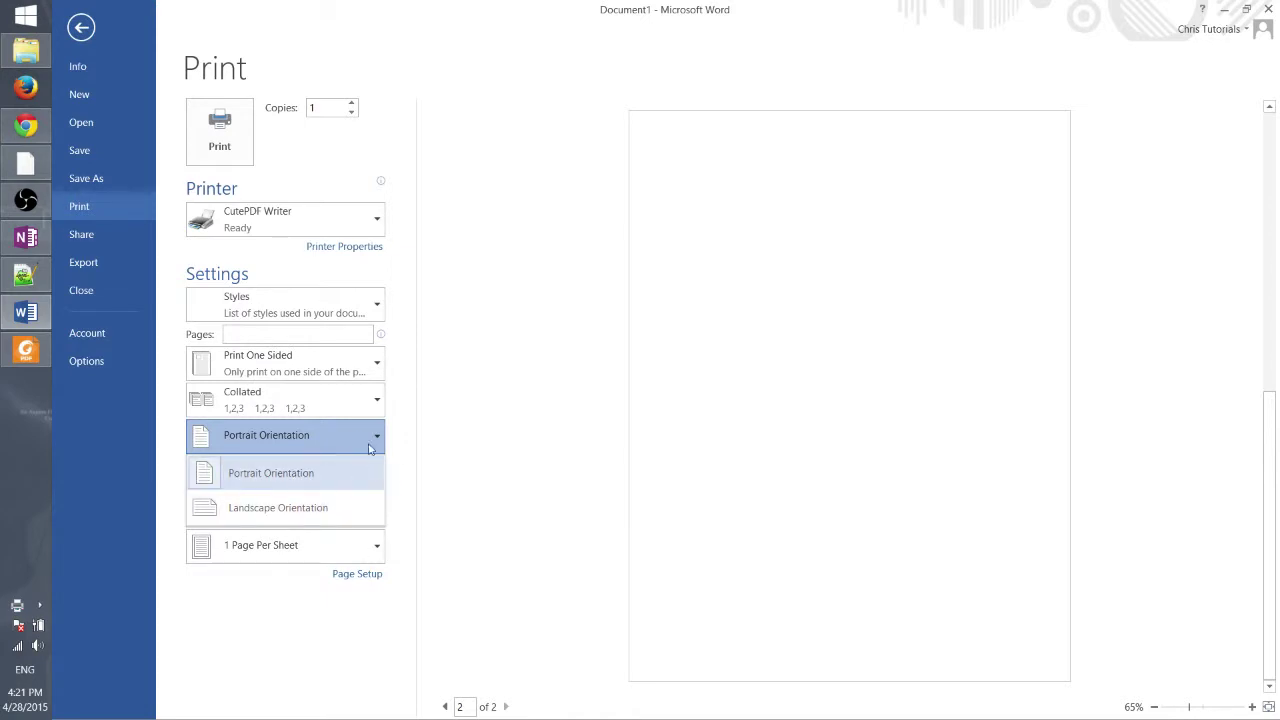
{"action": "left_click", "coordinate": [371, 437]}
{"action": "left_click", "coordinate": [368, 436]}
{"action": "left_click", "coordinate": [360, 506]}
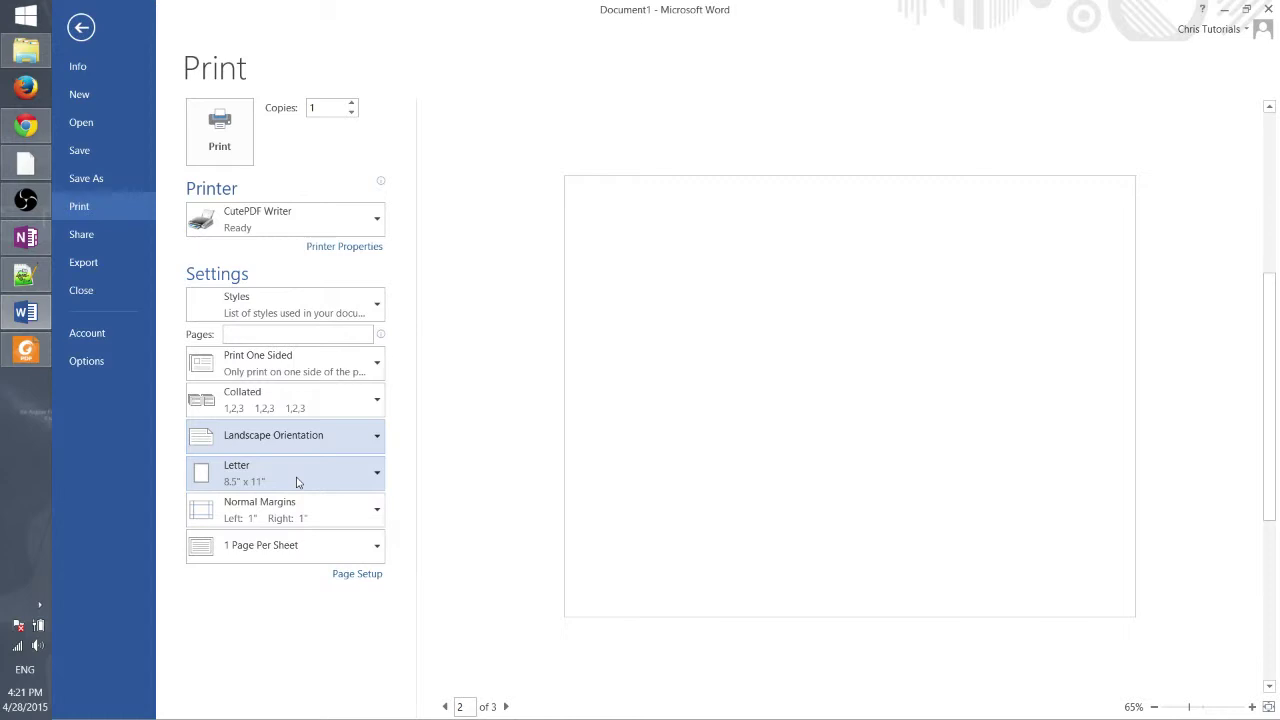
Return the print orientation to Portrait Orientation.
{"action": "left_click", "coordinate": [296, 437]}
{"action": "left_click", "coordinate": [294, 477]}
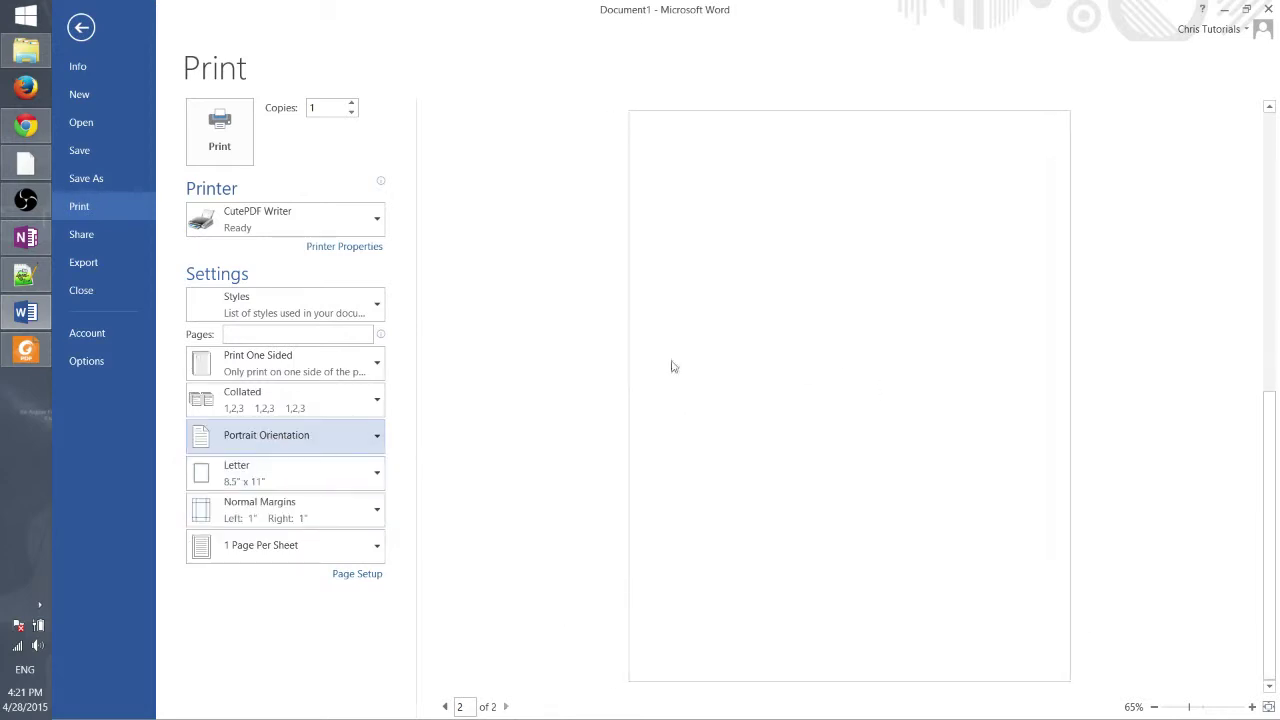
{"action": "left_click", "coordinate": [294, 447]}
{"action": "left_click", "coordinate": [290, 485]}
Switch the page to Landscape Orientation once more, and restore Portrait Orientation.
{"action": "left_click", "coordinate": [317, 447]}
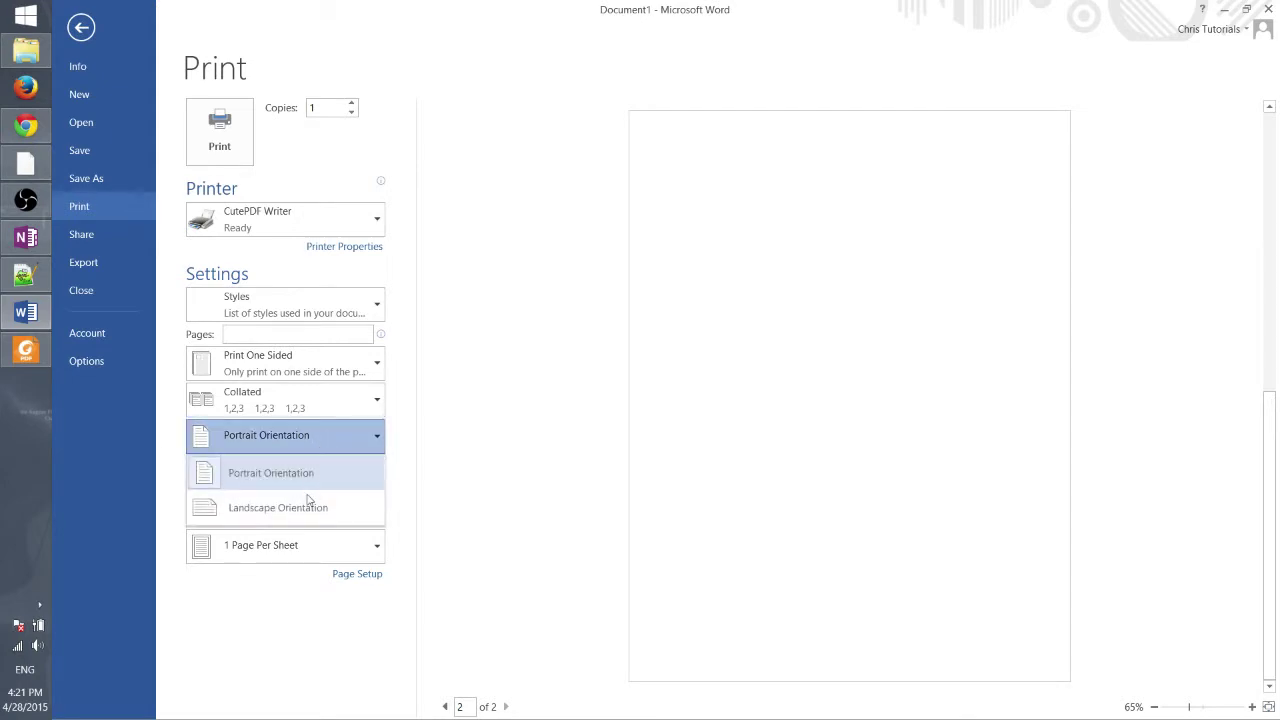
{"action": "left_click", "coordinate": [309, 507]}
{"action": "left_click", "coordinate": [321, 447]}
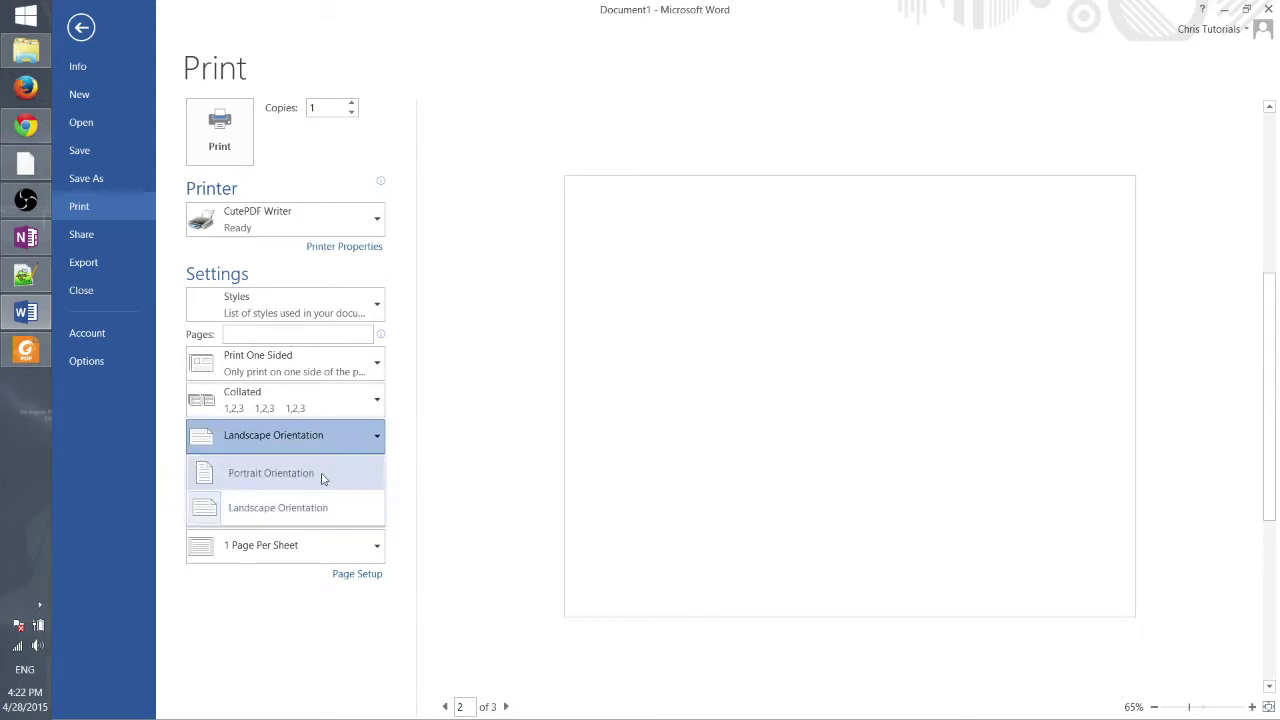
{"action": "left_click", "coordinate": [323, 475]}
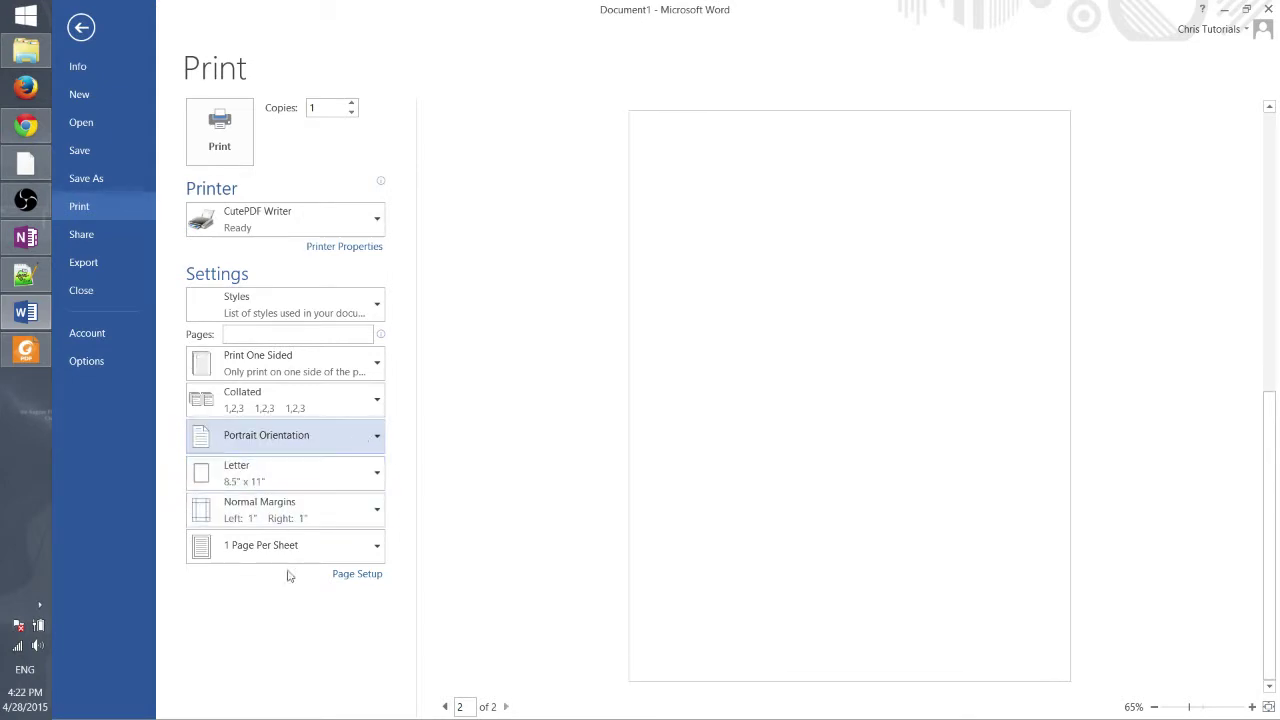
Choose Letter, 8.5" x 11", as the paper size.
{"action": "left_click", "coordinate": [332, 485]}
{"action": "left_click", "coordinate": [332, 485]}
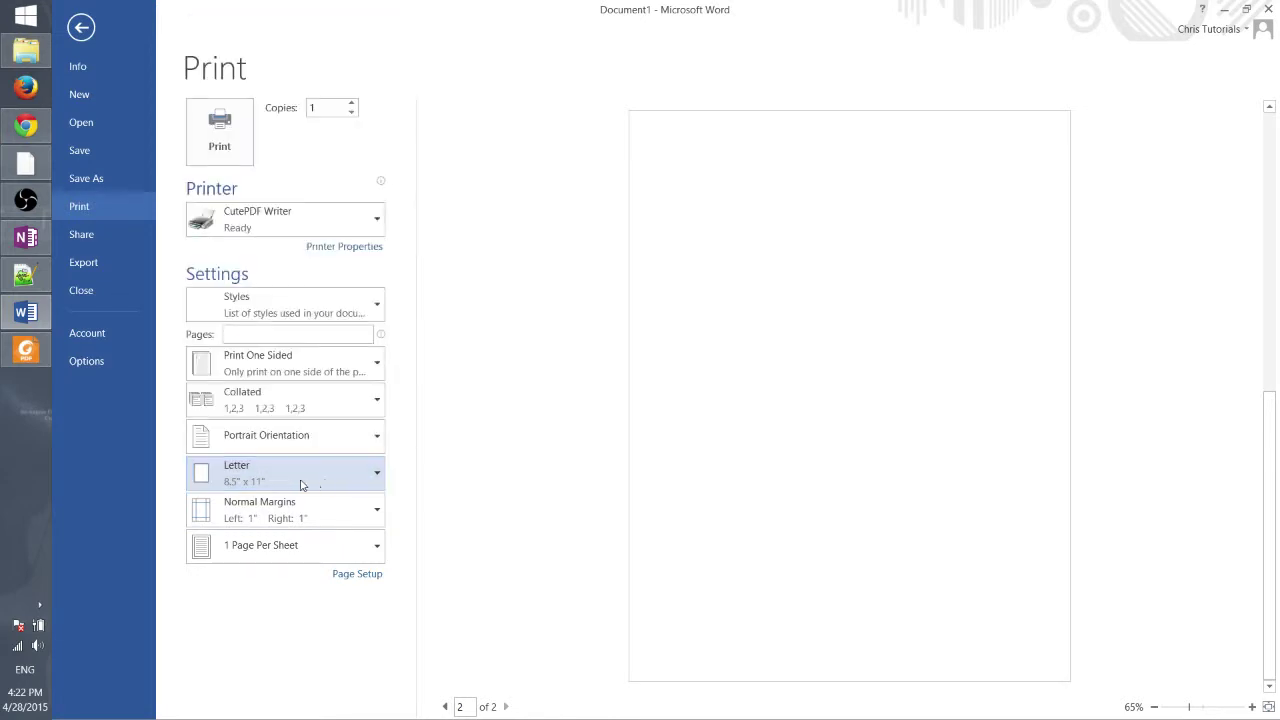
{"action": "left_click", "coordinate": [333, 482]}
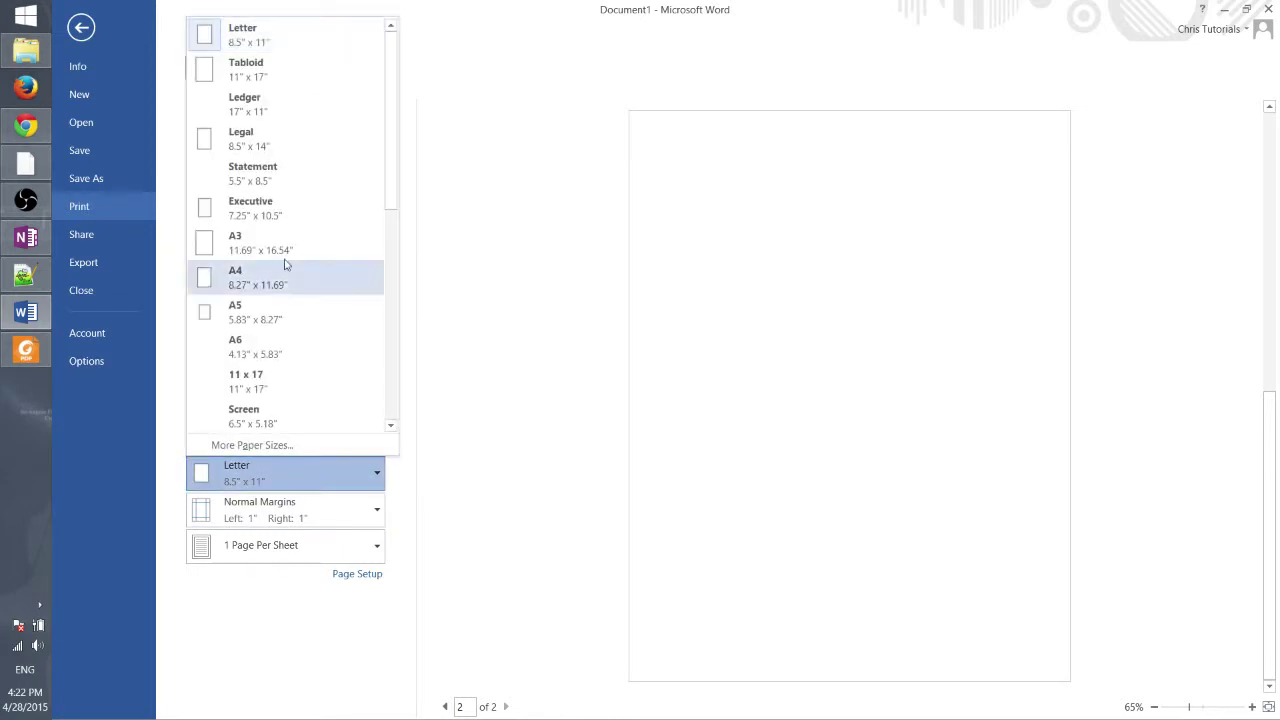
{"action": "left_click", "coordinate": [323, 37]}
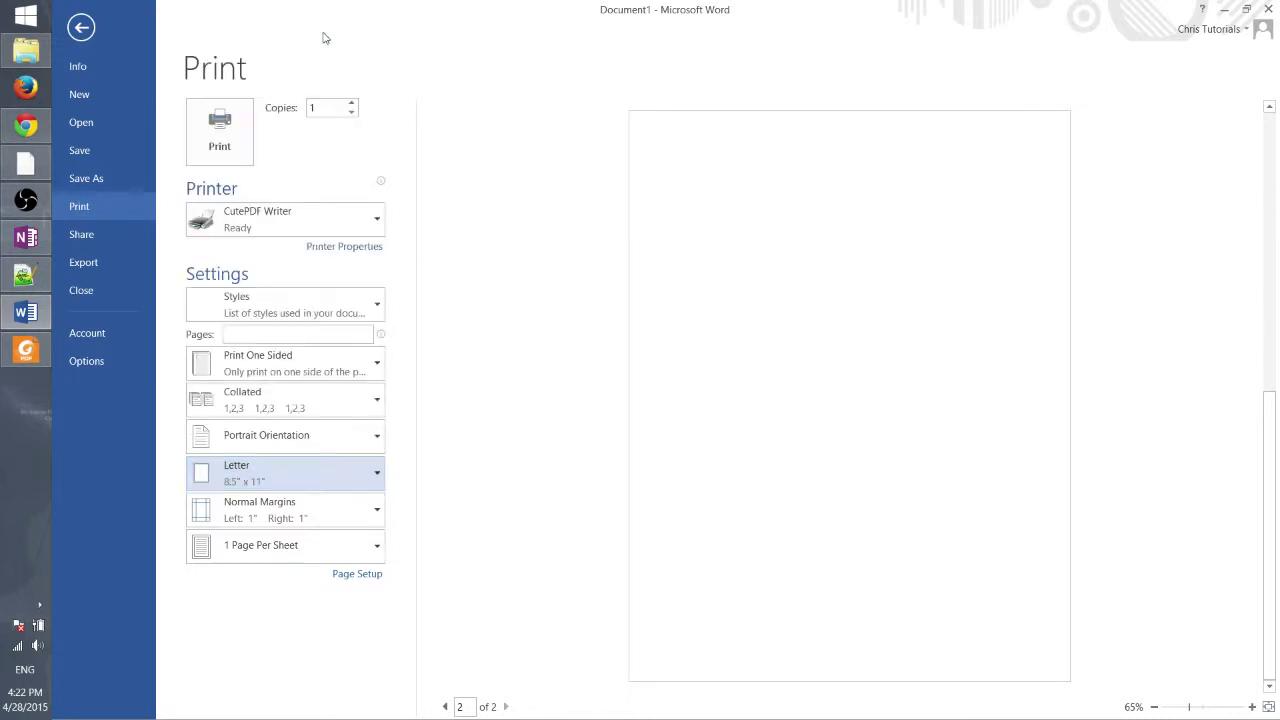
Examine the full list of paper sizes, including the A sizes, envelopes and the PostScript custom page size.
{"action": "left_click", "coordinate": [314, 468]}
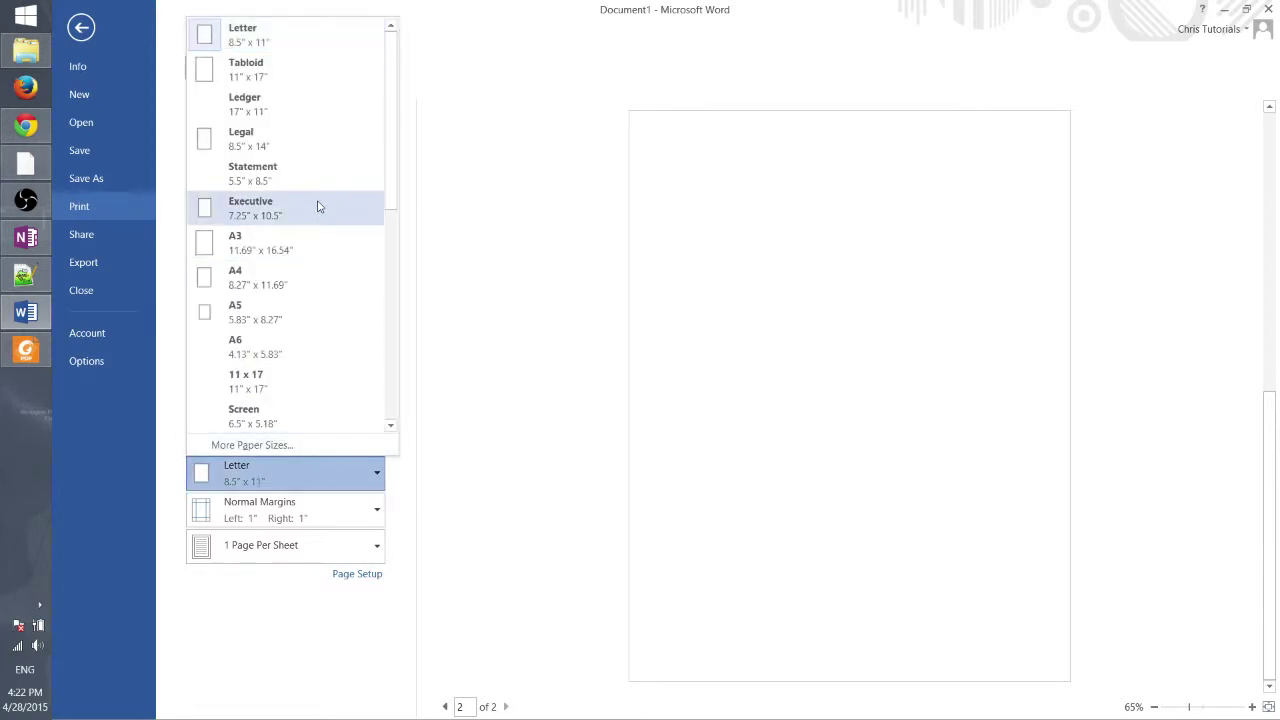
{"action": "scroll", "coordinate": [318, 206], "scroll_direction": "down", "scroll_amount": 3}
{"action": "scroll", "coordinate": [318, 206], "scroll_direction": "up", "scroll_amount": 3}
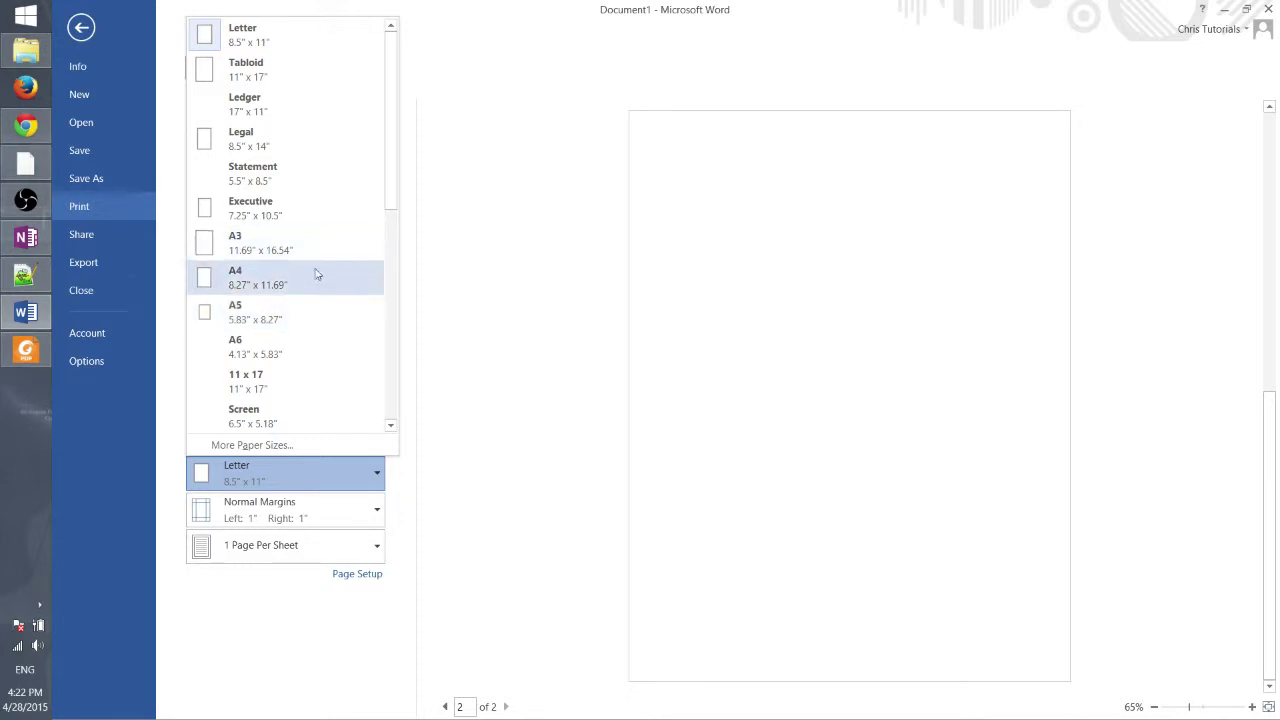
{"action": "scroll", "coordinate": [308, 316], "scroll_direction": "down", "scroll_amount": 2}
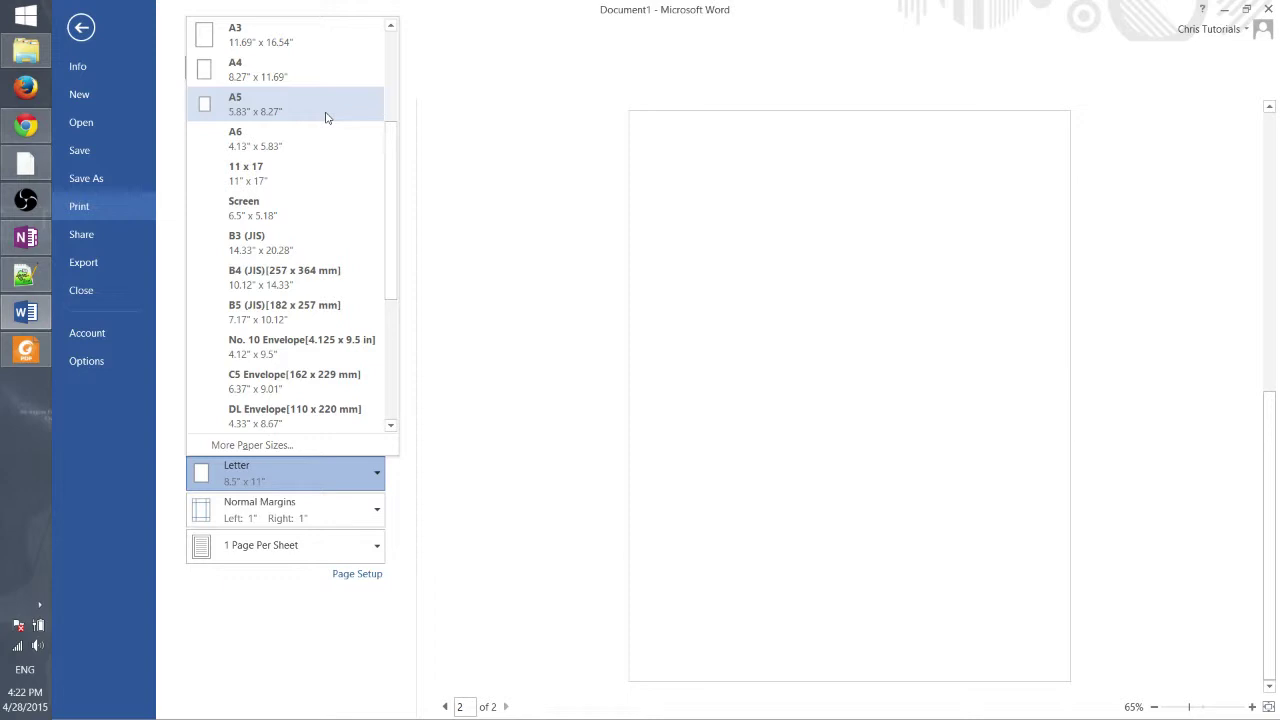
{"action": "scroll", "coordinate": [280, 160], "scroll_direction": "up", "scroll_amount": 2}
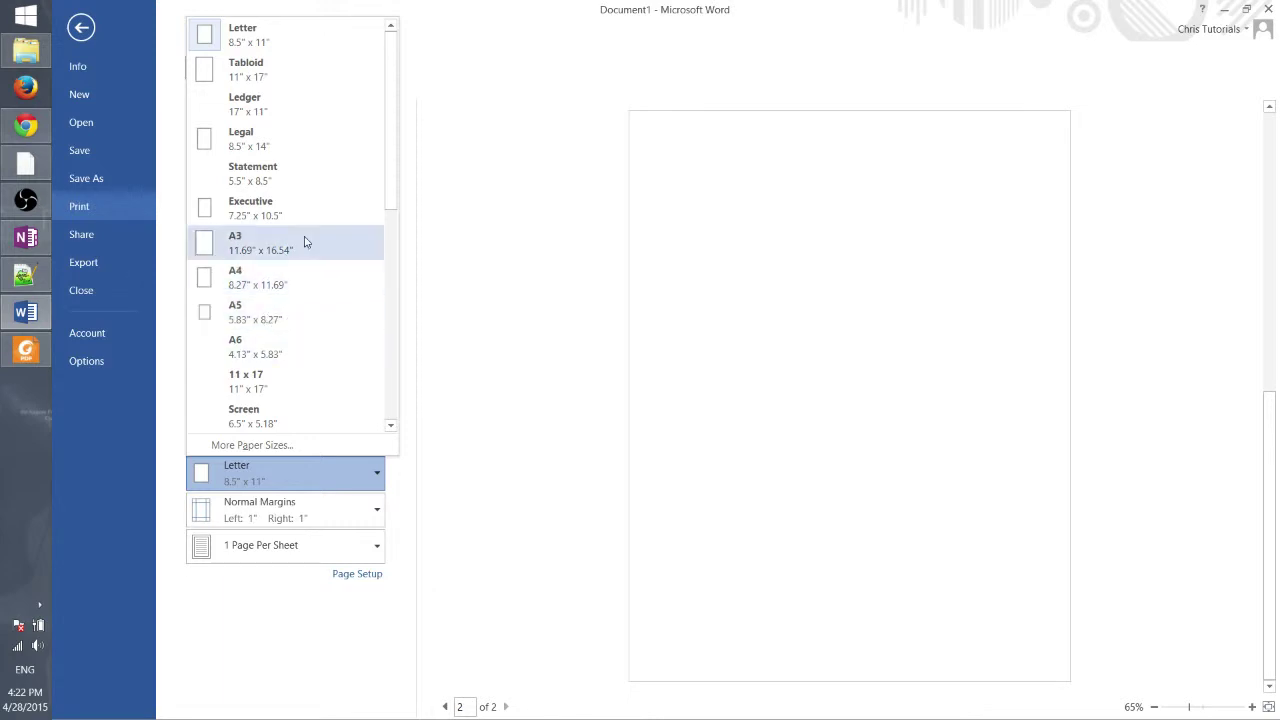
{"action": "scroll", "coordinate": [310, 280], "scroll_direction": "down", "scroll_amount": 3}
{"action": "scroll", "coordinate": [320, 305], "scroll_direction": "down", "scroll_amount": 2}
{"action": "scroll", "coordinate": [337, 320], "scroll_direction": "up", "scroll_amount": 3}
{"action": "scroll", "coordinate": [335, 345], "scroll_direction": "down", "scroll_amount": 3}
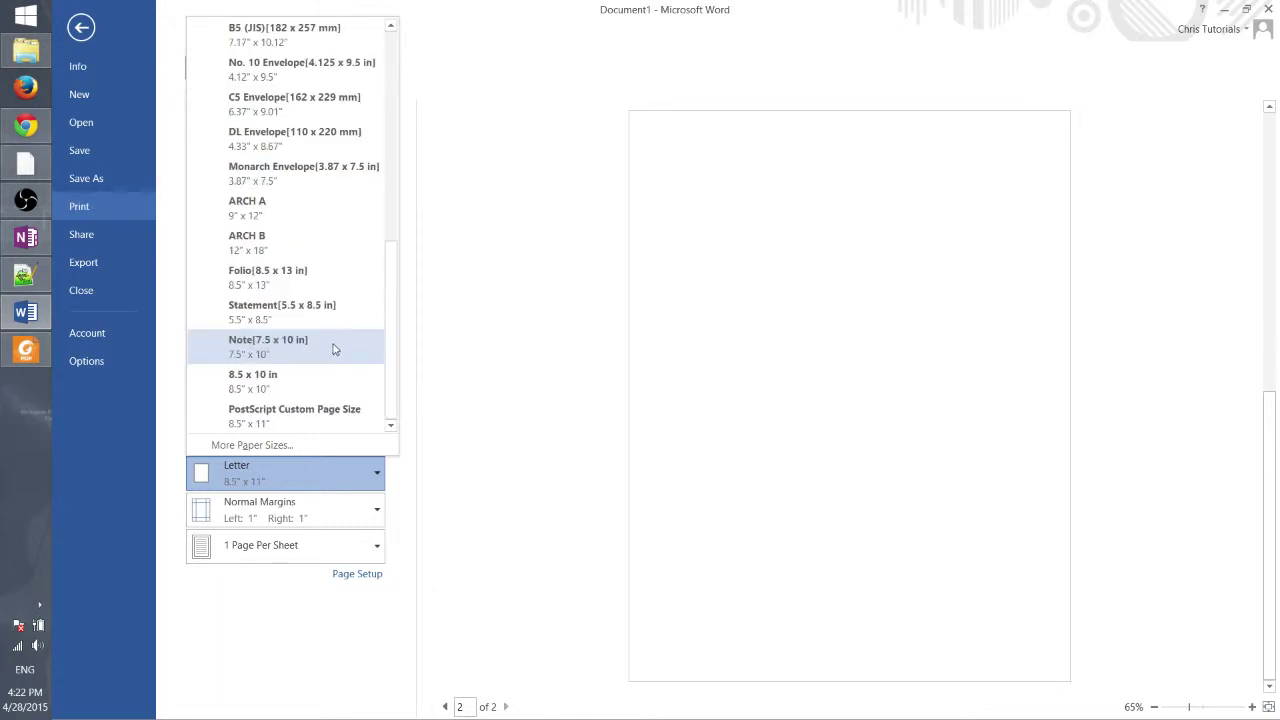
{"action": "scroll", "coordinate": [323, 338], "scroll_direction": "up", "scroll_amount": 8}
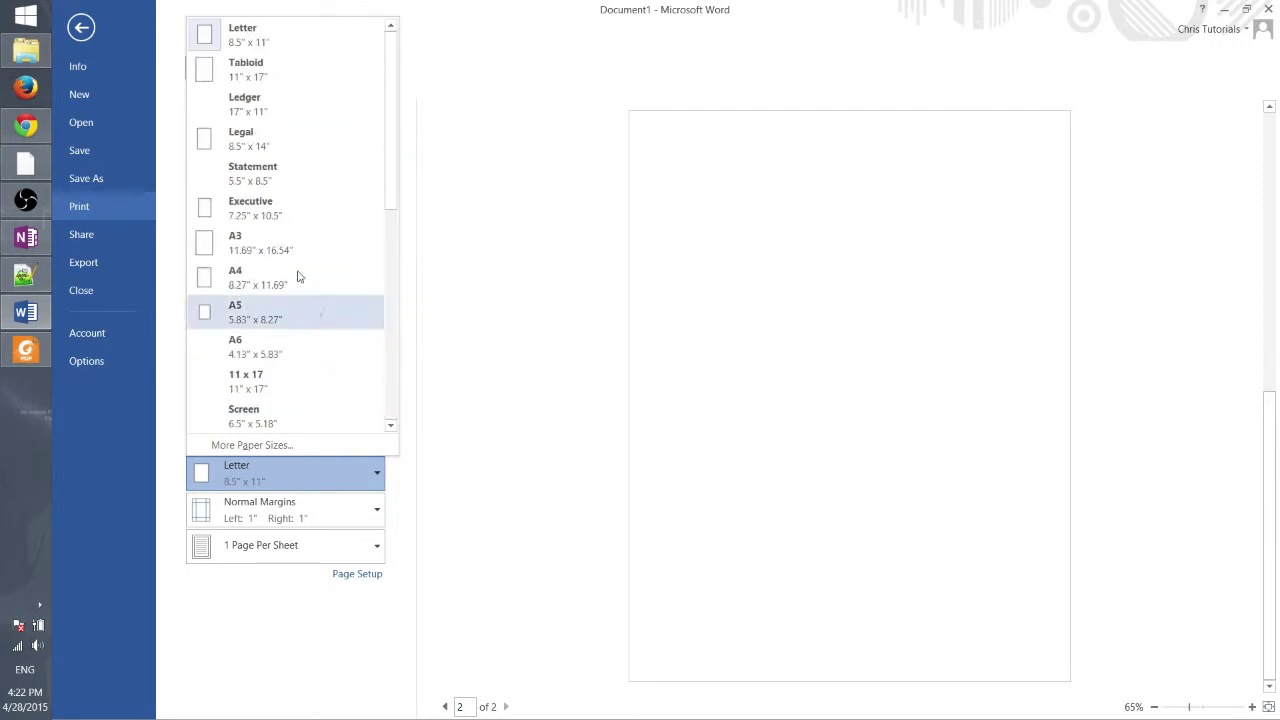
{"action": "left_click", "coordinate": [343, 55]}
Examine the preset page margins and the pages-per-sheet choices for printing.
{"action": "left_click", "coordinate": [368, 518]}
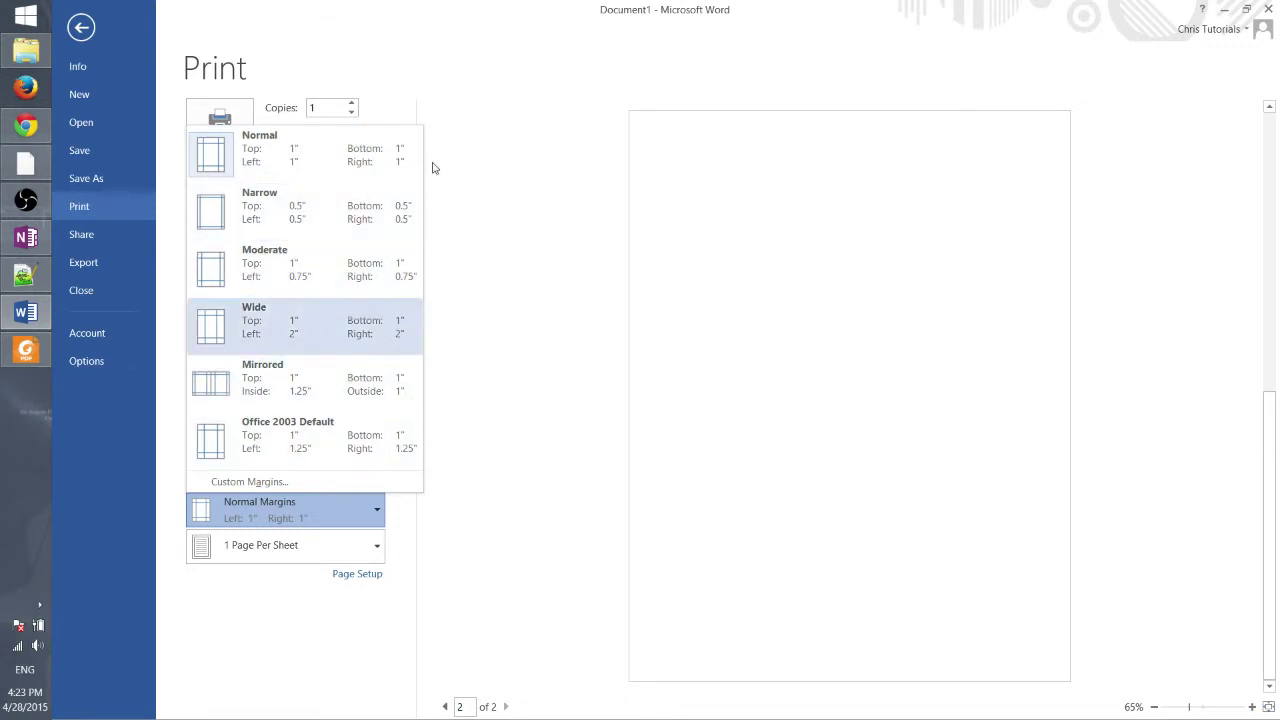
{"action": "left_click", "coordinate": [693, 205]}
{"action": "left_click", "coordinate": [306, 552]}
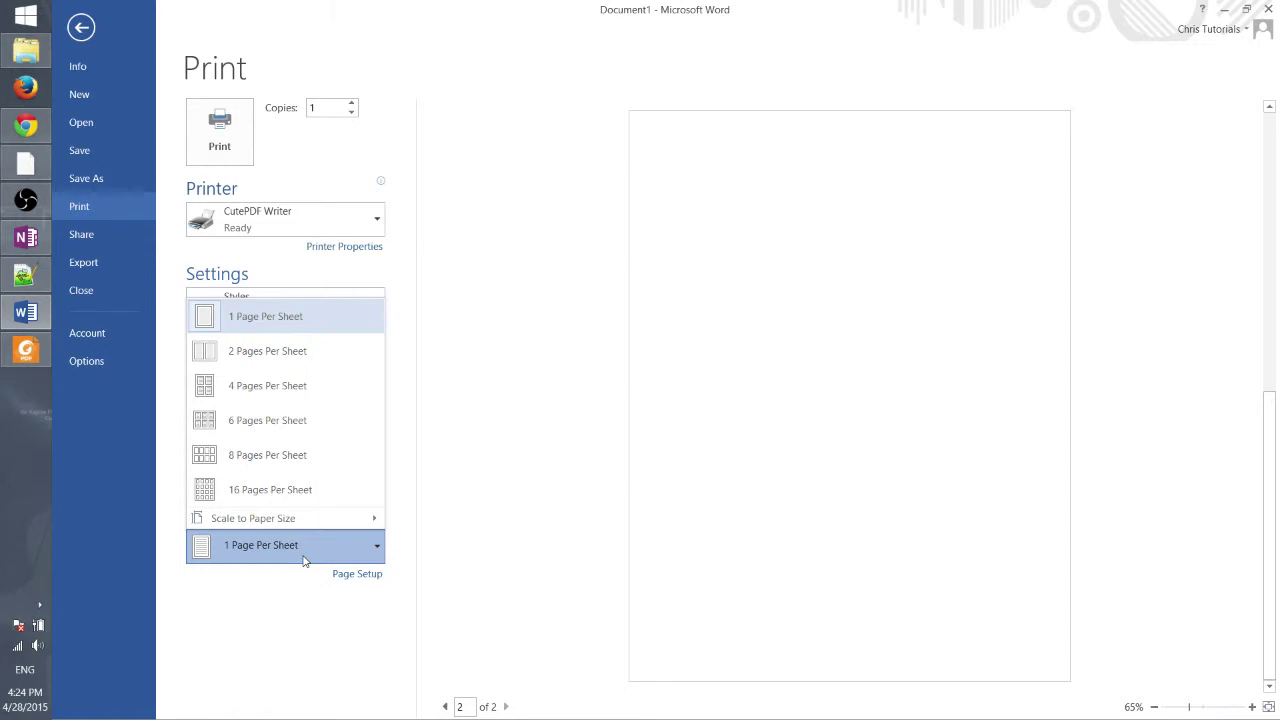
{"action": "left_click", "coordinate": [305, 558]}
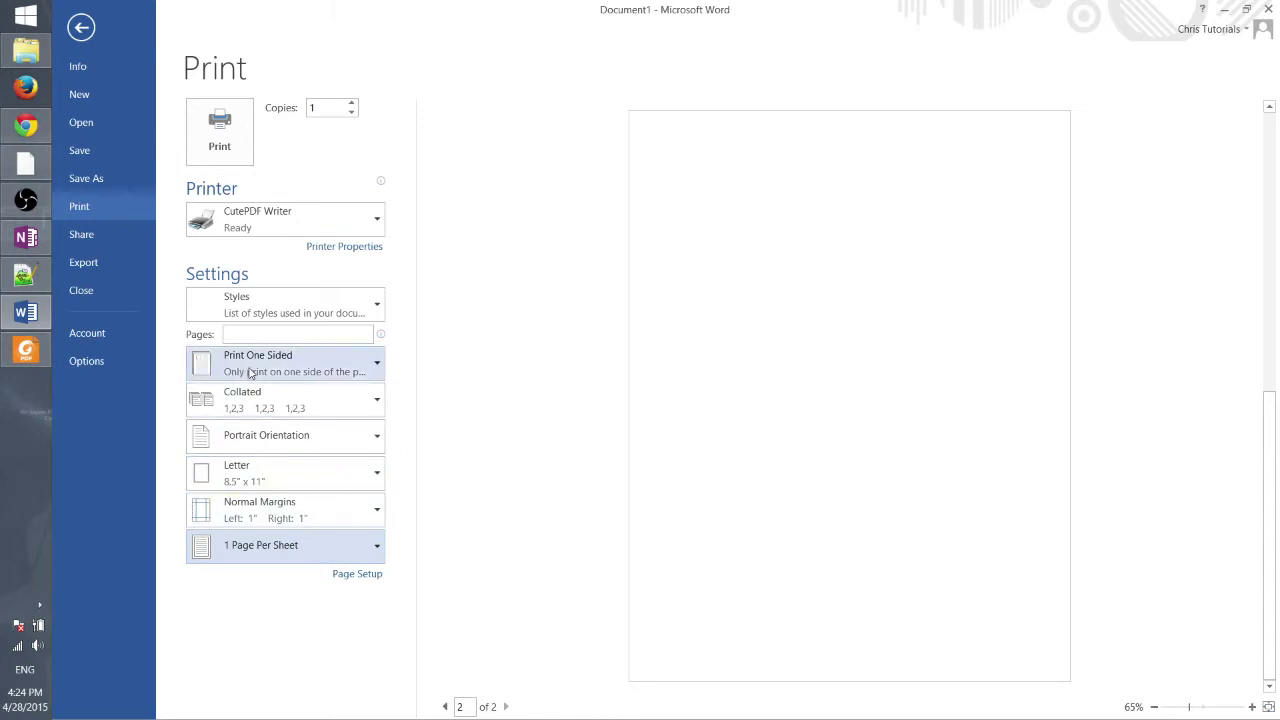
Choose 1 Page Per Sheet for the printout.
{"action": "left_click", "coordinate": [313, 556]}
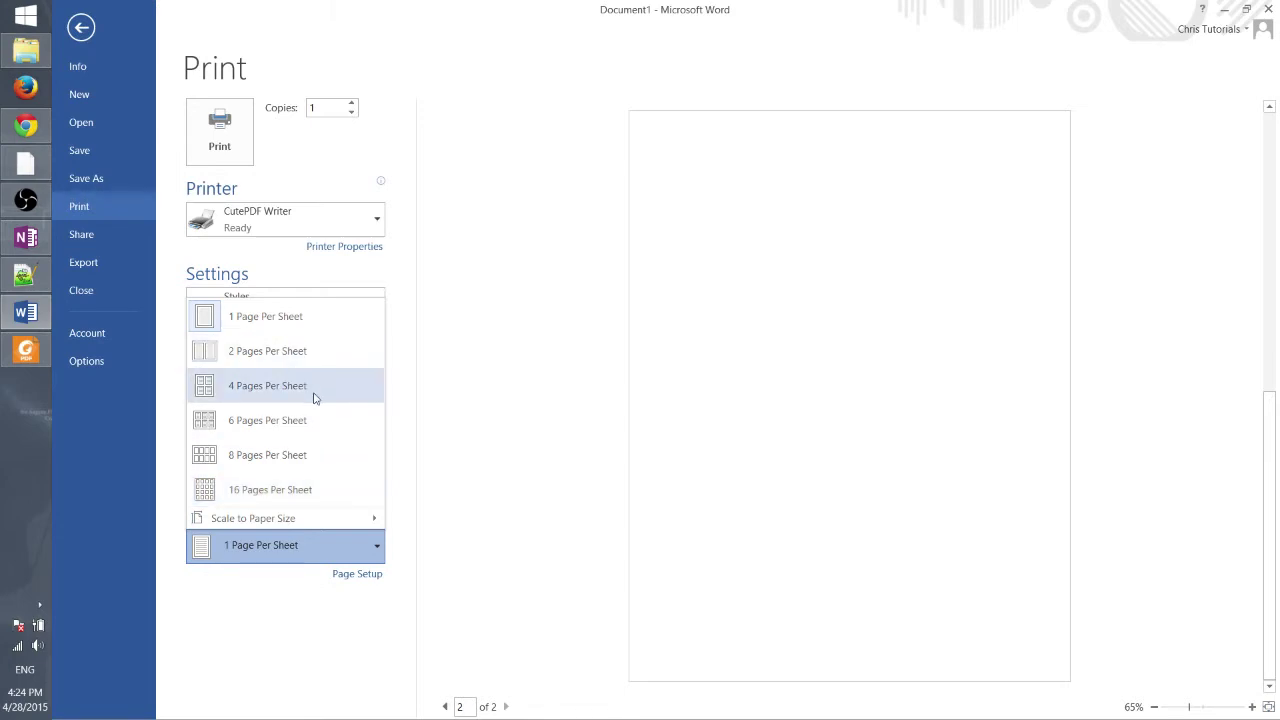
{"action": "left_click", "coordinate": [265, 316]}
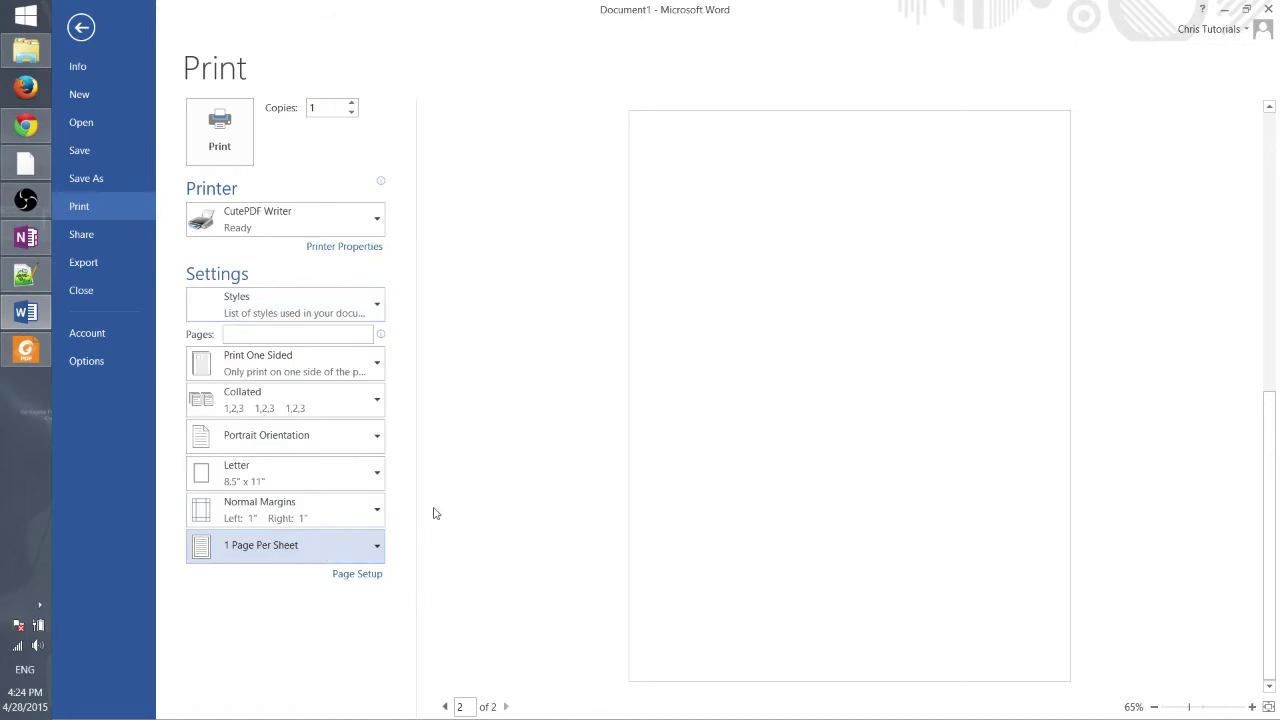
Set the top, bottom, left and right page margins to 2" in Page Setup.
{"action": "left_click", "coordinate": [349, 578]}
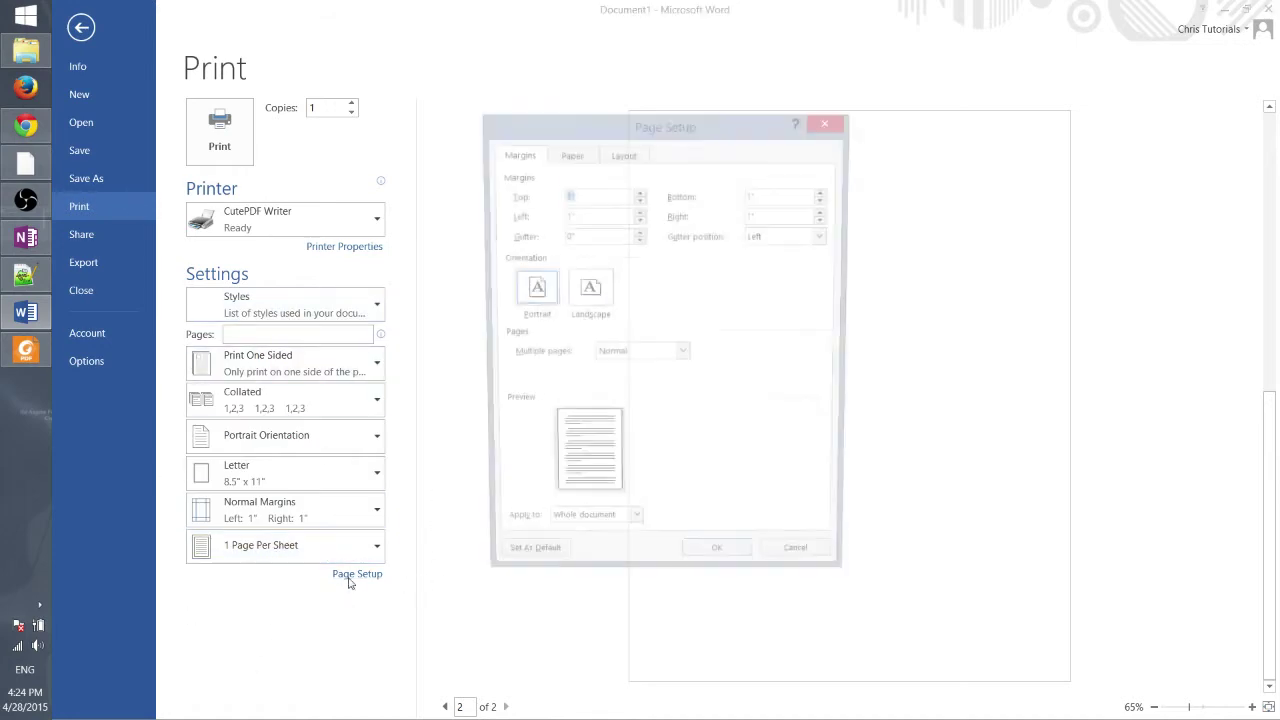
{"action": "mouse_move", "coordinate": [634, 126]}
{"action": "left_mouse_down"}
{"action": "mouse_move", "coordinate": [665, 149]}
{"action": "mouse_move", "coordinate": [631, 142]}
{"action": "left_mouse_up"}
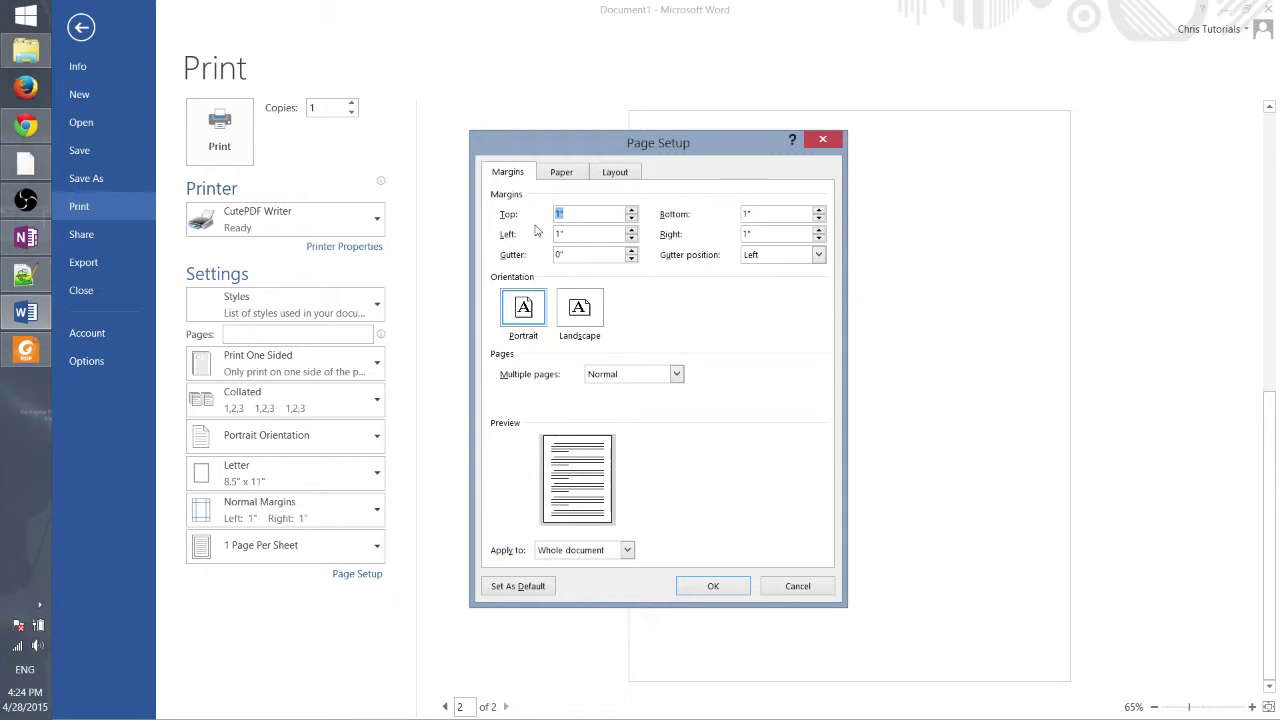
{"action": "key", "text": "Tab"}
{"action": "left_click", "coordinate": [790, 233]}
{"action": "double_click", "coordinate": [579, 210]}
{"action": "type", "text": "2"}
{"action": "key", "text": "Tab"}
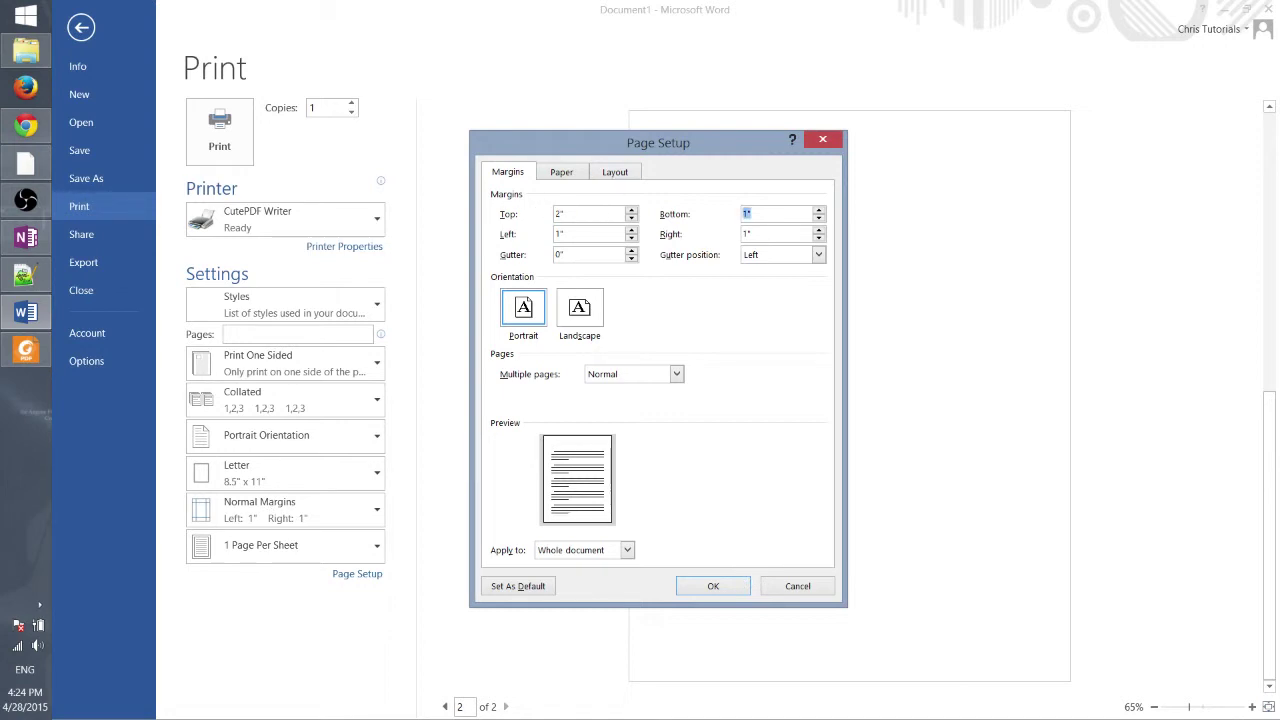
{"action": "type", "text": "2"}
{"action": "key", "text": "Tab"}
{"action": "type", "text": "2"}
{"action": "key", "text": "Tab"}
{"action": "type", "text": "2"}
{"action": "key", "text": "Return"}
Restore the Normal margins preset of 1" on all sides.
{"action": "left_click", "coordinate": [390, 516]}
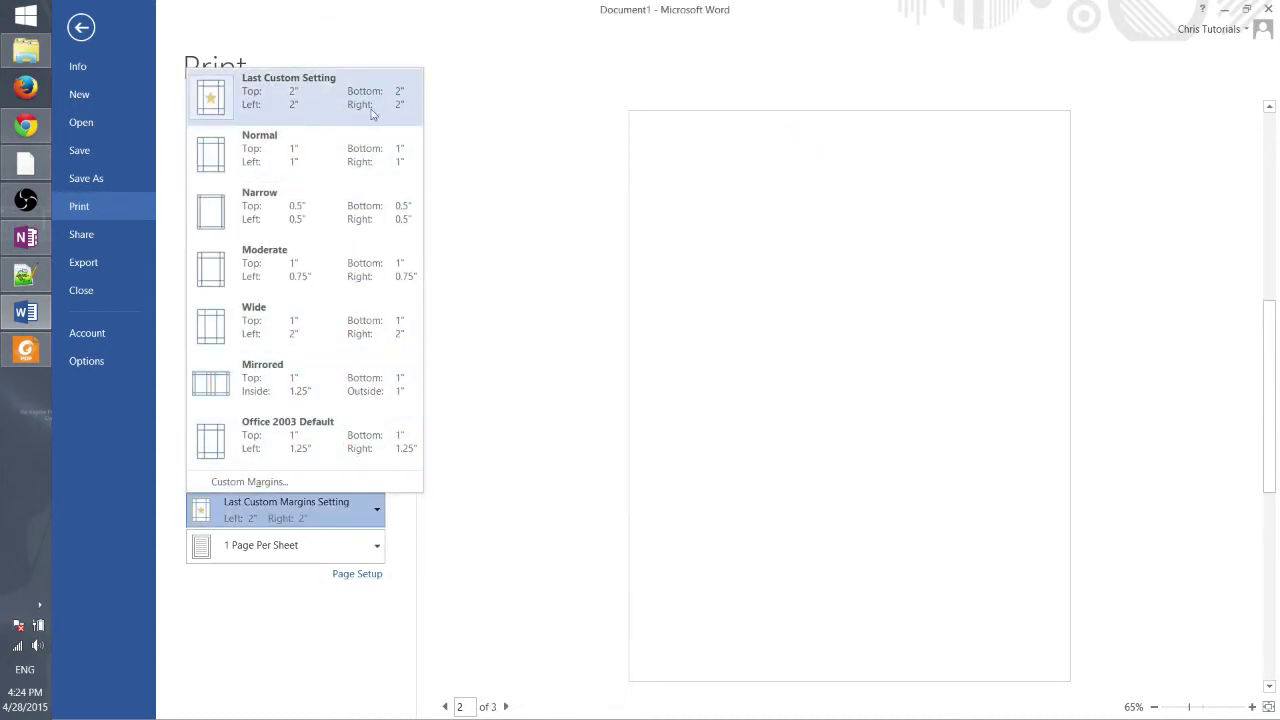
{"action": "left_click", "coordinate": [366, 150]}
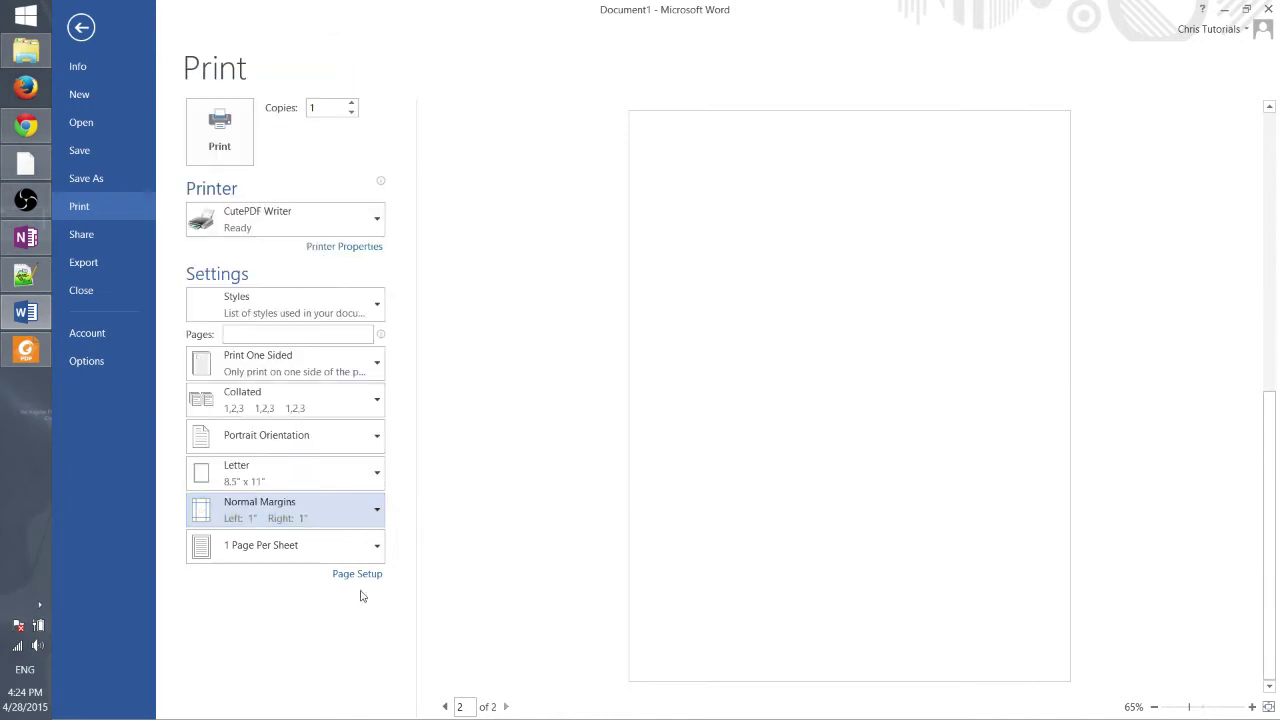
{"action": "left_click", "coordinate": [306, 506]}
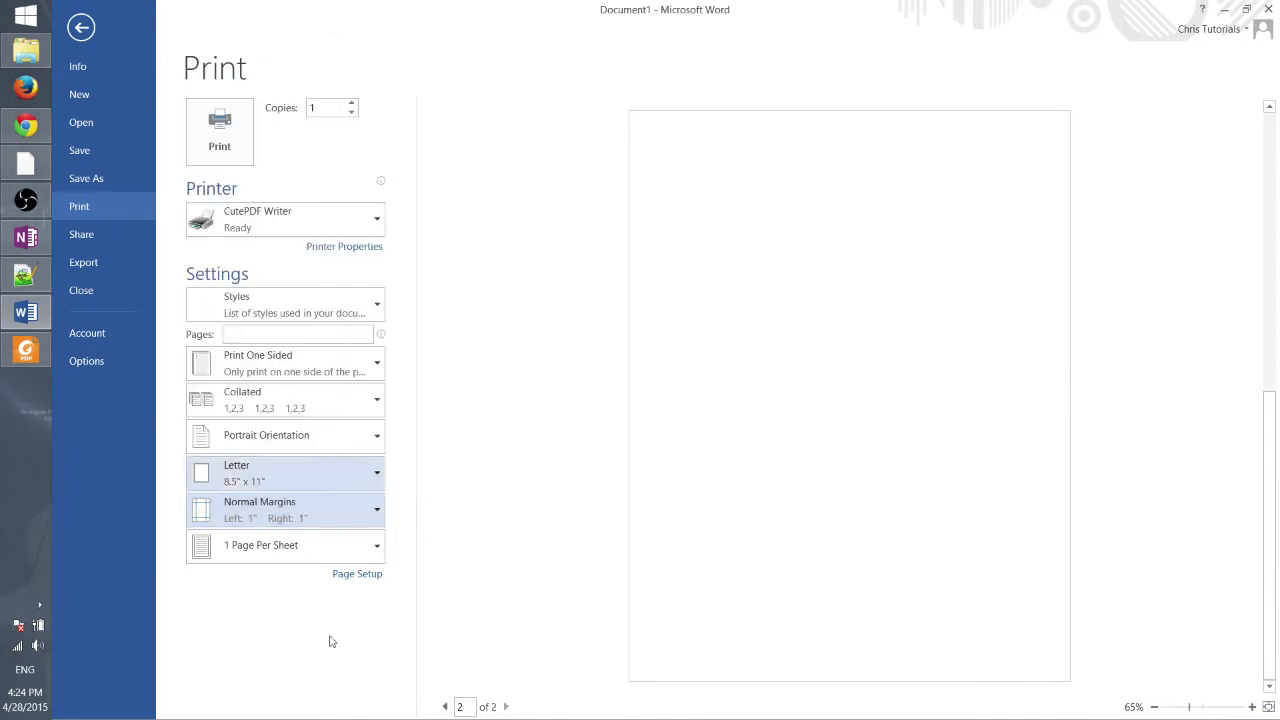
{"action": "left_click", "coordinate": [376, 152]}
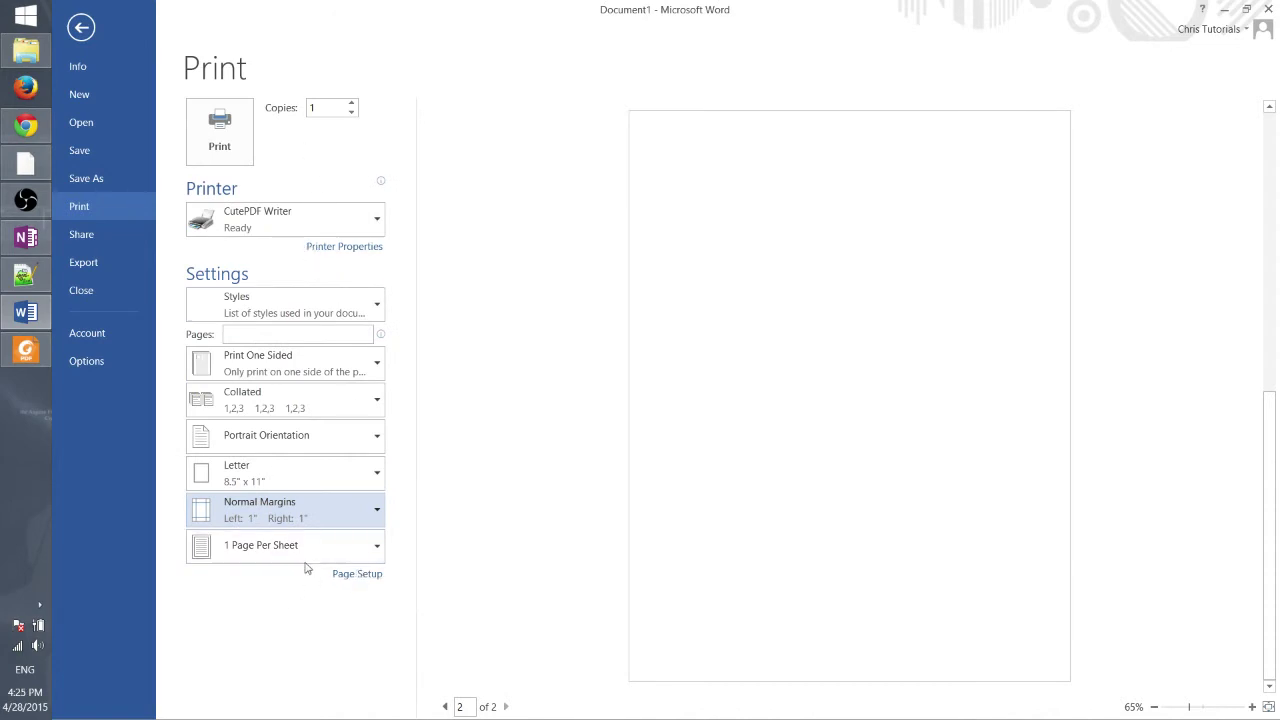
Examine the paper, layout and margin settings in Page Setup, and close it without changing any value.
{"action": "left_click", "coordinate": [345, 576]}
{"action": "left_click", "coordinate": [561, 172]}
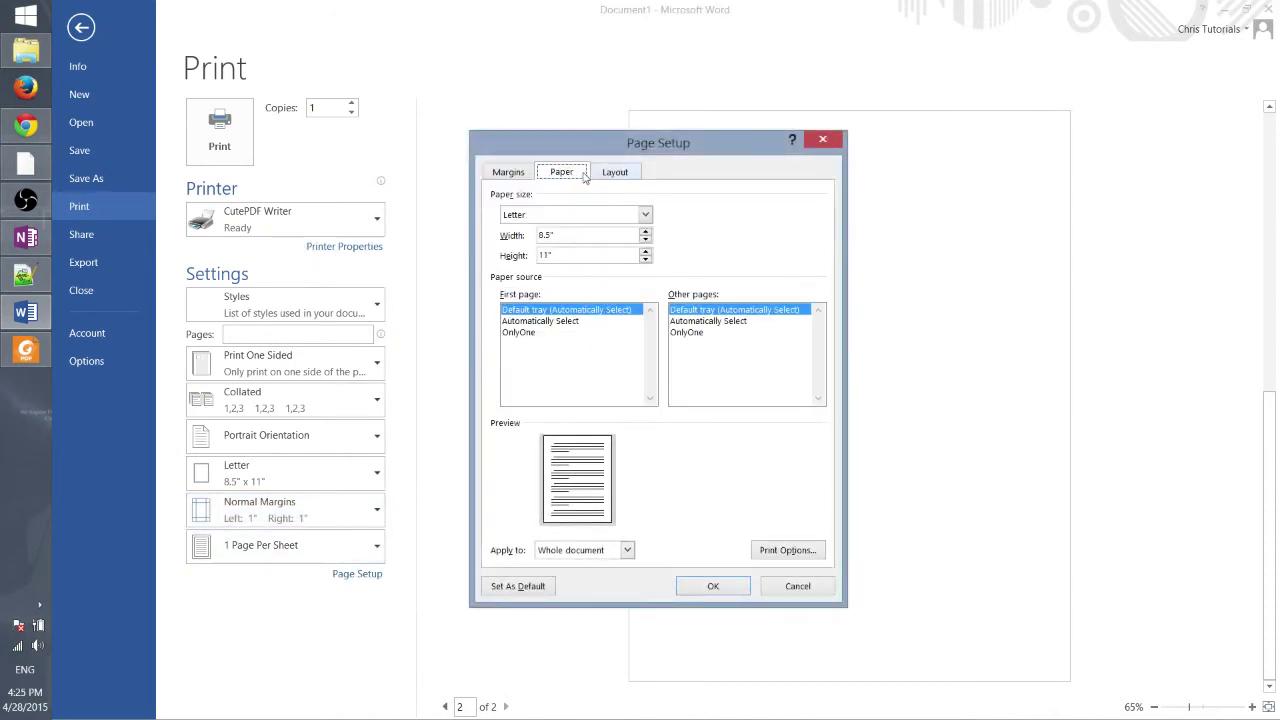
{"action": "left_click", "coordinate": [617, 174]}
{"action": "left_click", "coordinate": [508, 174]}
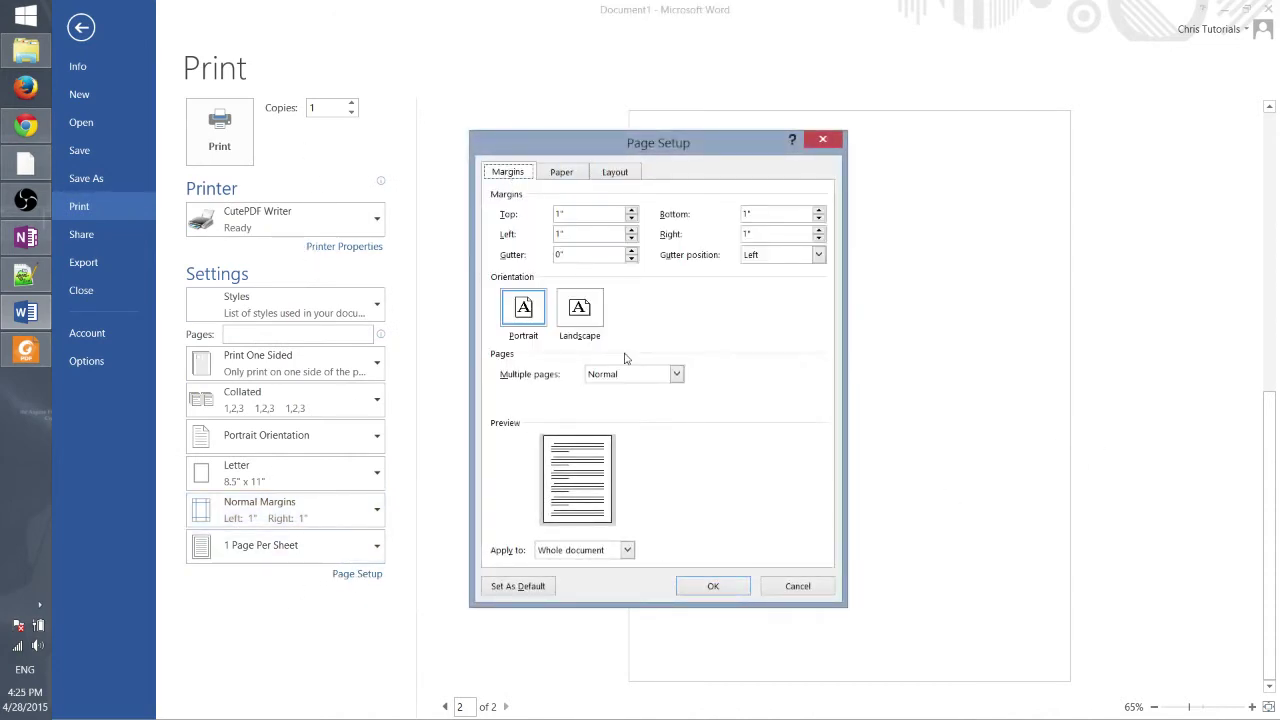
{"action": "left_click", "coordinate": [707, 590]}
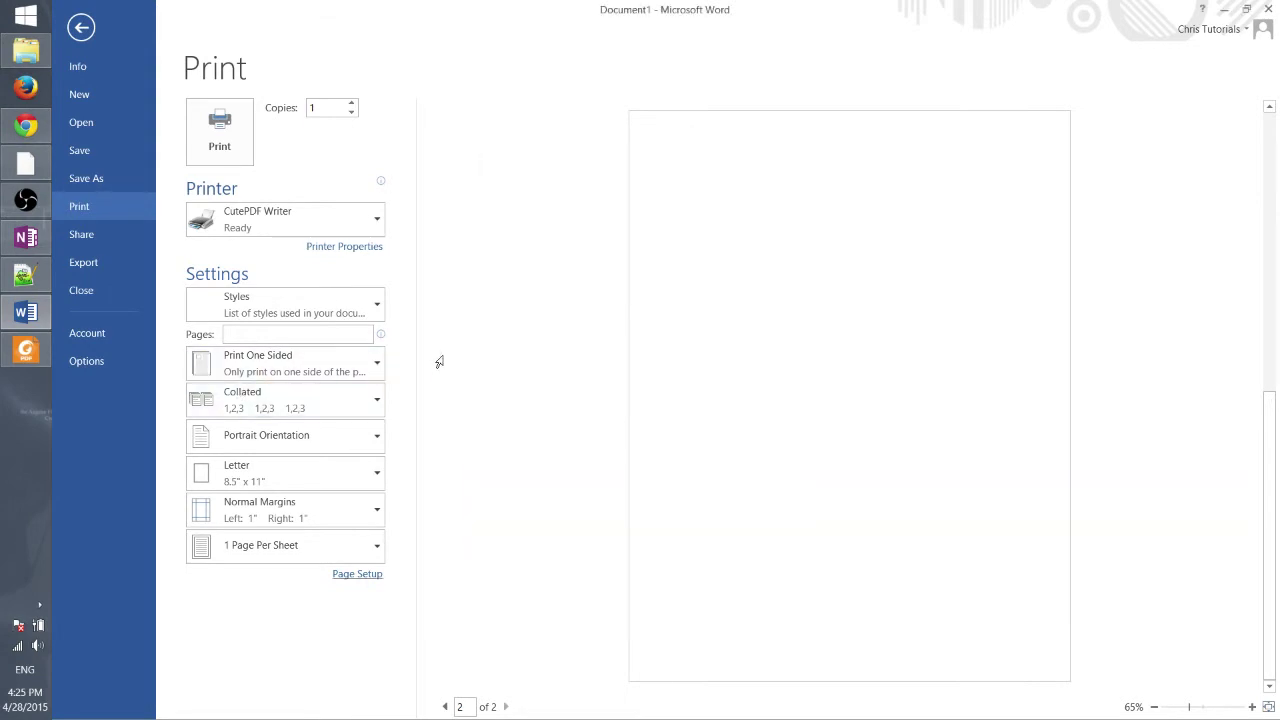
Enable Print to File for the CutePDF Writer printer.
{"action": "left_click", "coordinate": [362, 222]}
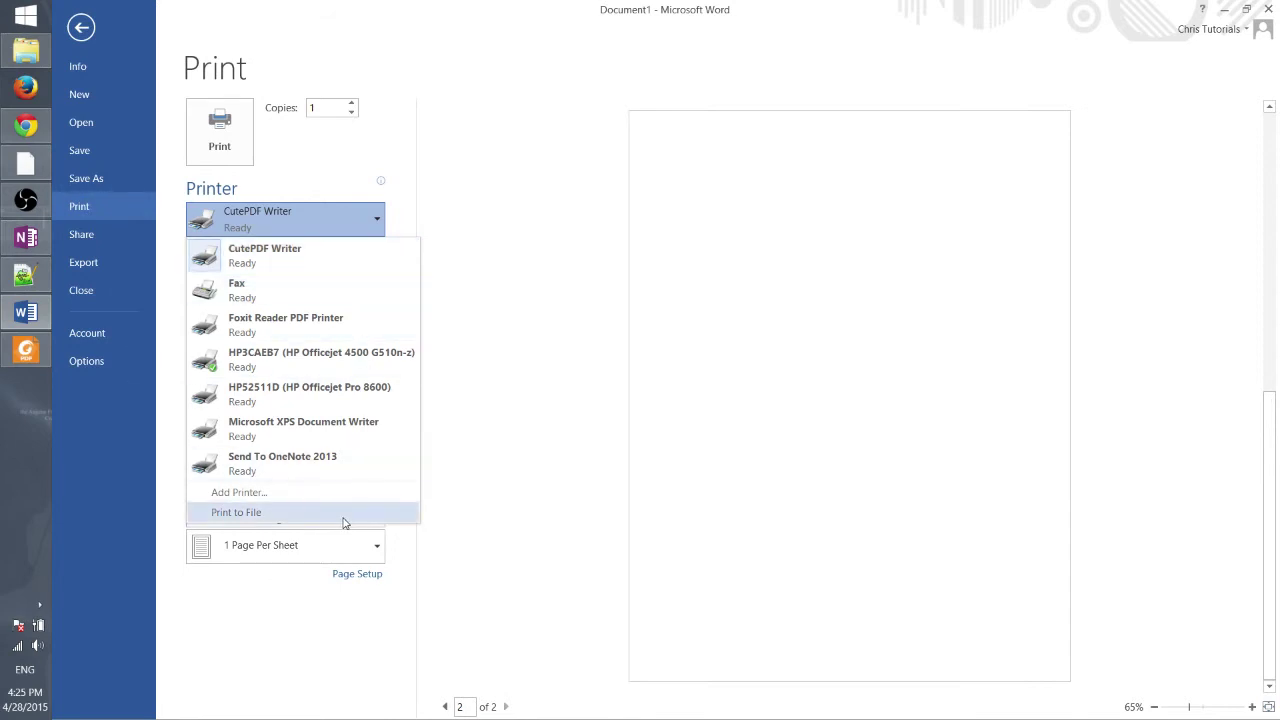
{"action": "left_click", "coordinate": [344, 521]}
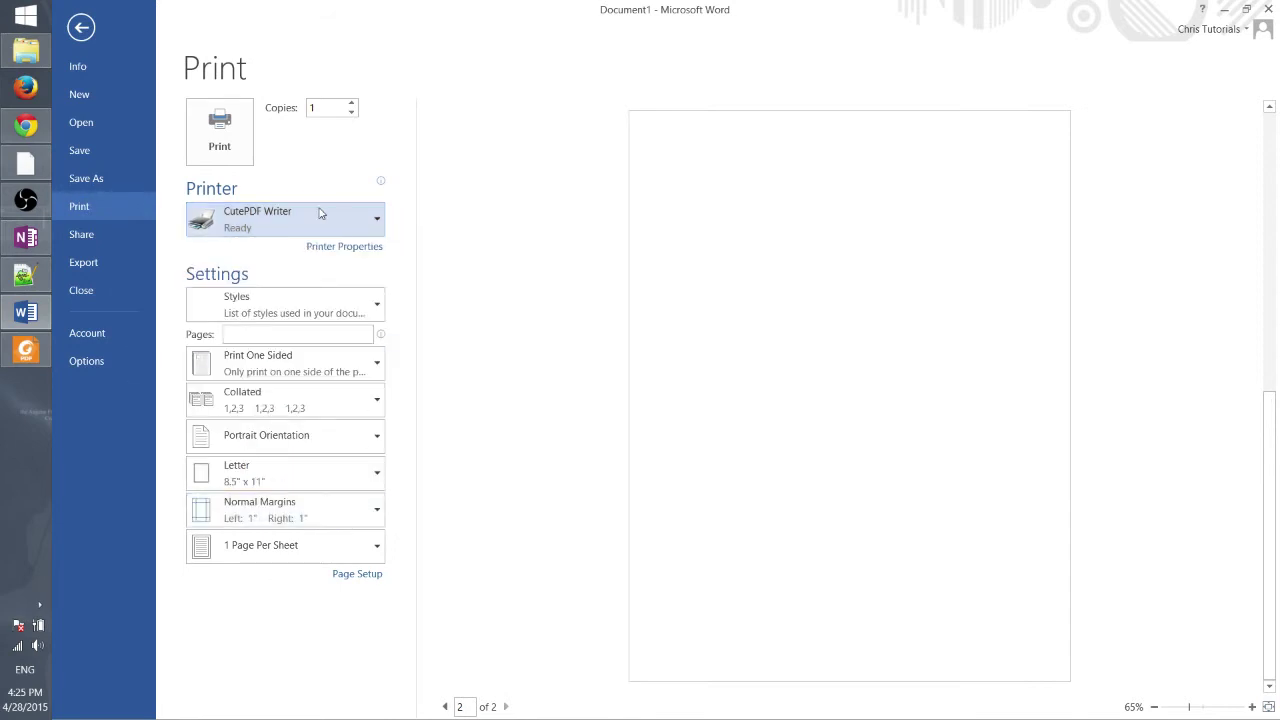
{"action": "left_click", "coordinate": [320, 213]}
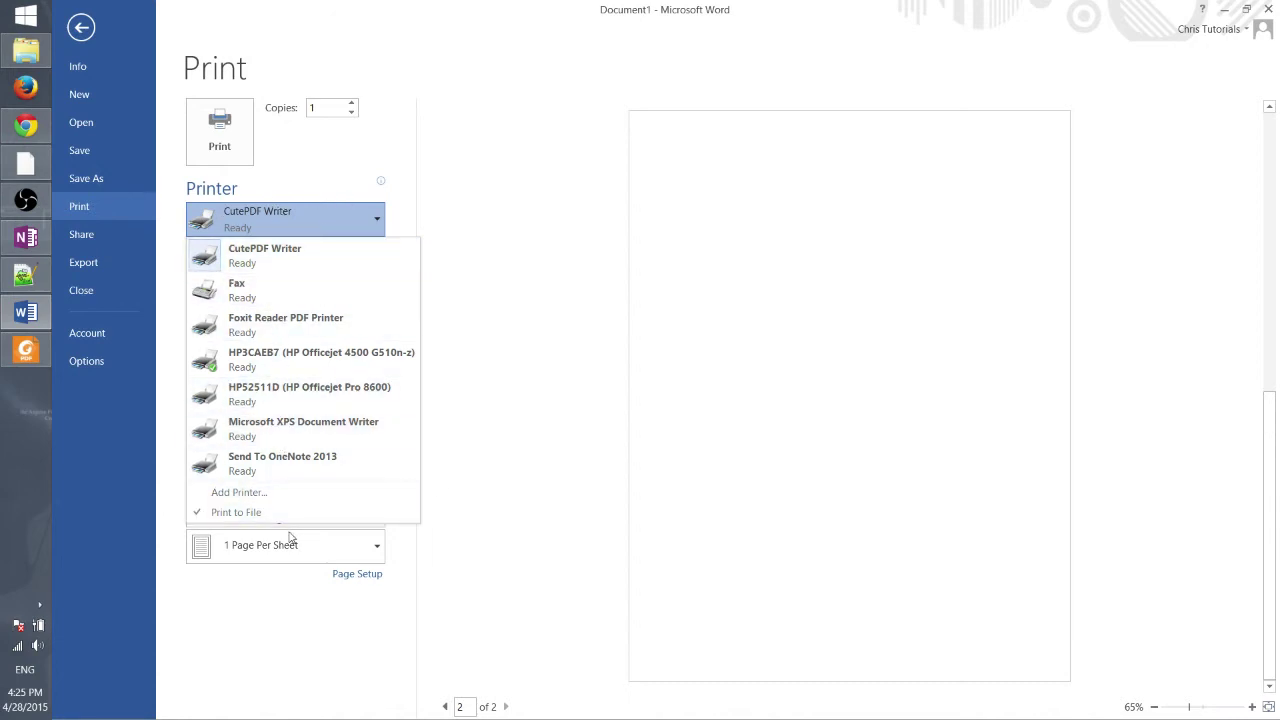
{"action": "left_click", "coordinate": [226, 515]}
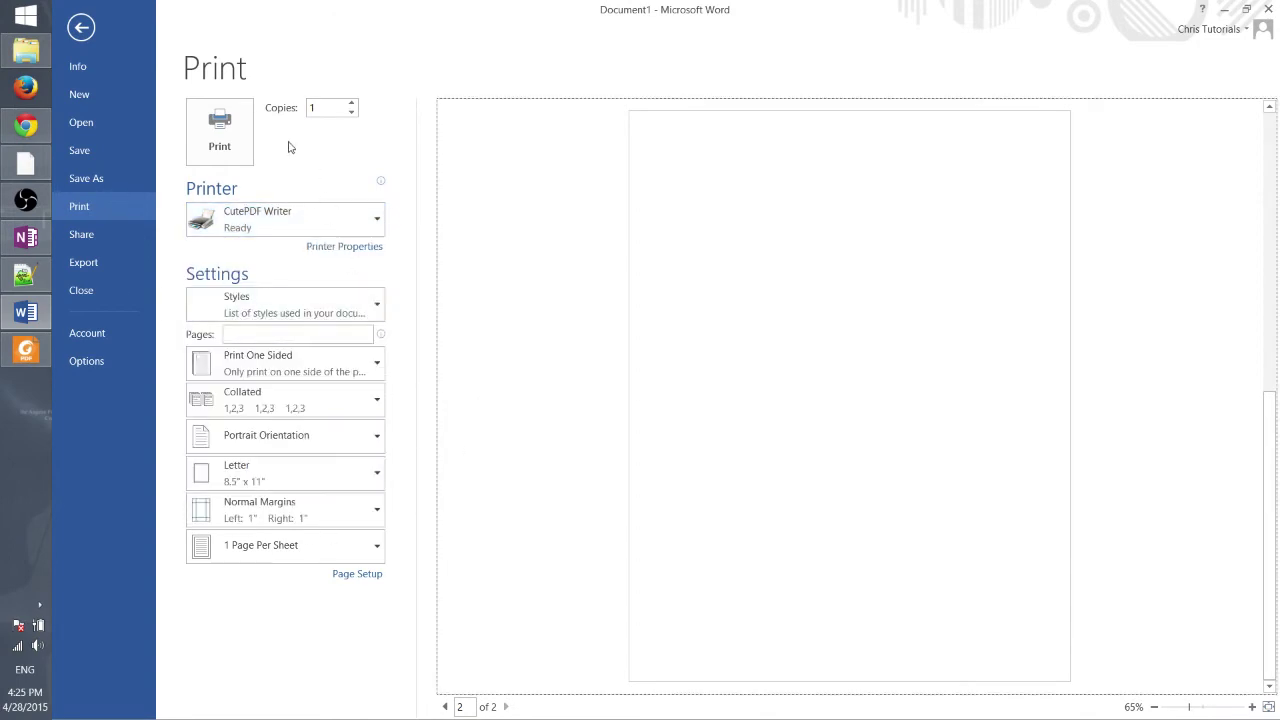
Print the document's styles to a printer file named "Print file" in the SkyDrive Documents folder.
{"action": "left_click", "coordinate": [219, 130]}
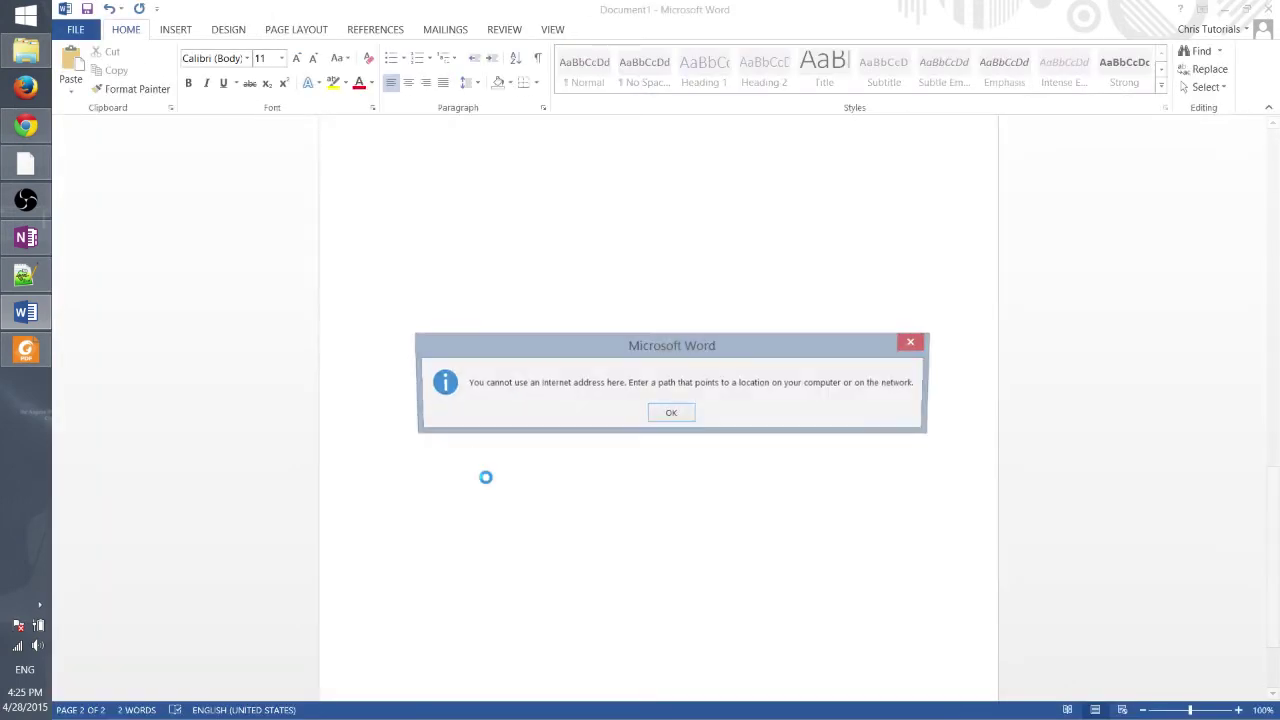
{"action": "left_click", "coordinate": [664, 414]}
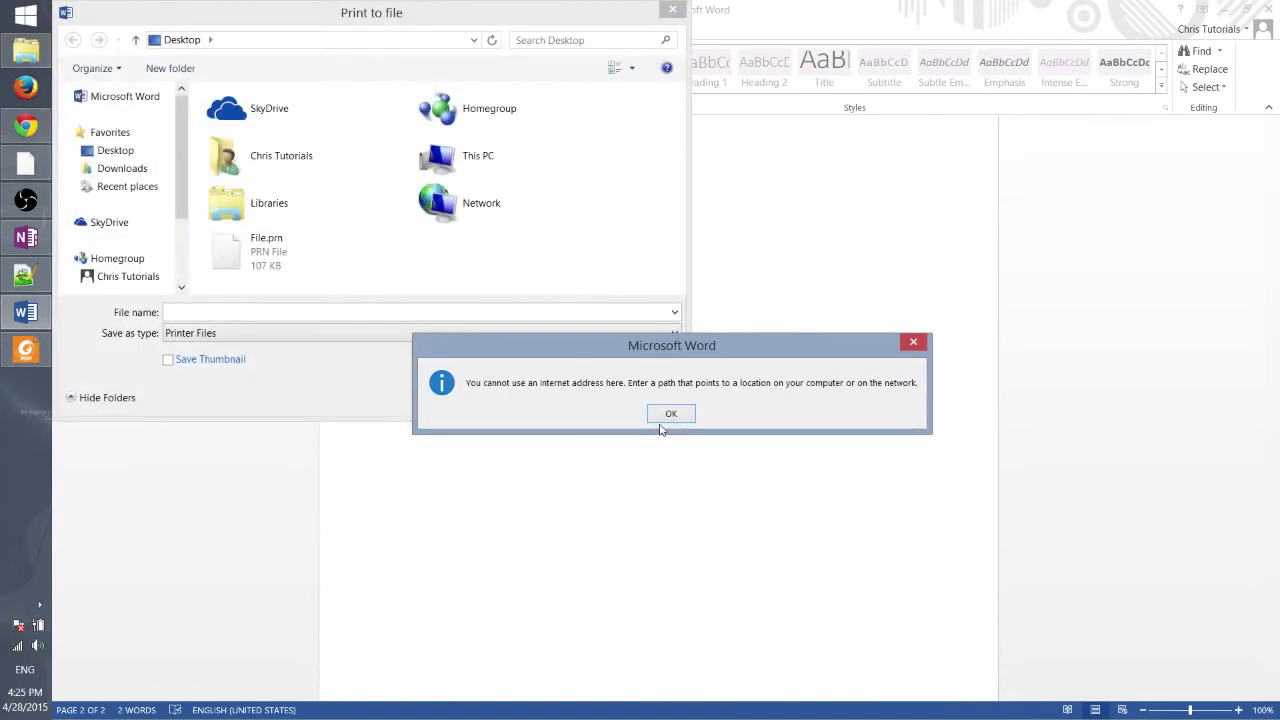
{"action": "left_click", "coordinate": [670, 414]}
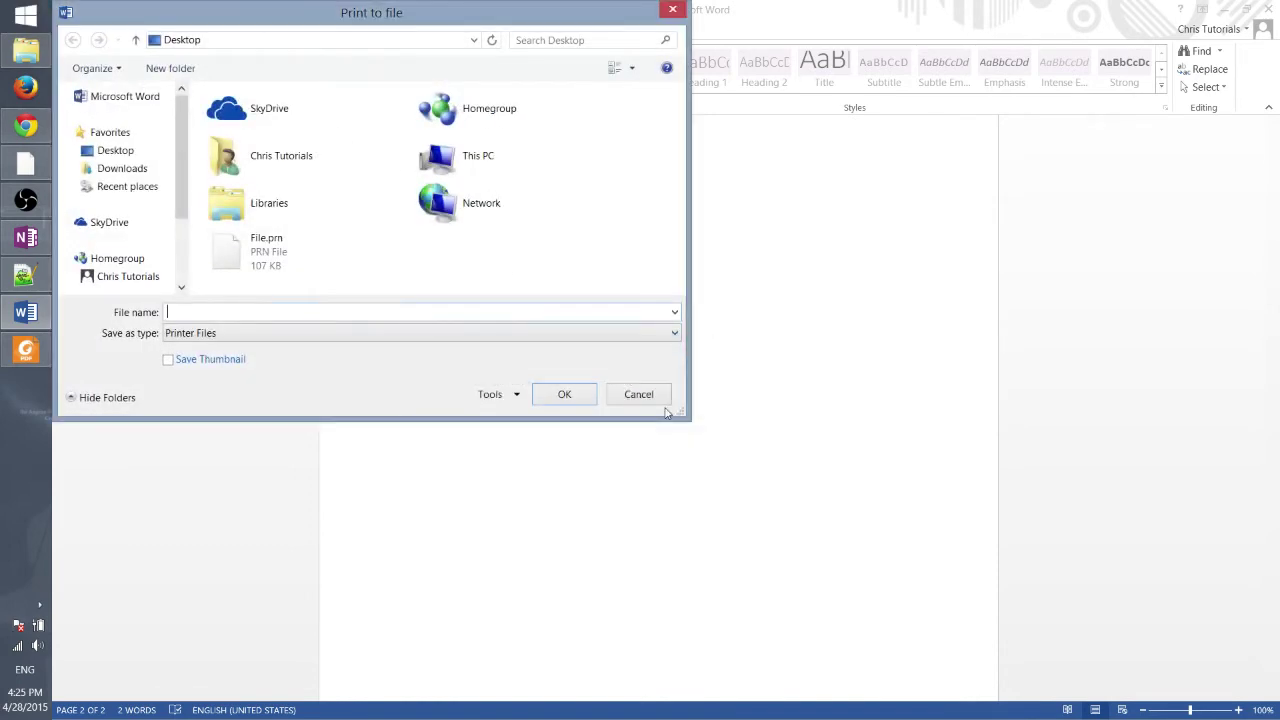
{"action": "left_click", "coordinate": [110, 222]}
{"action": "double_click", "coordinate": [297, 120]}
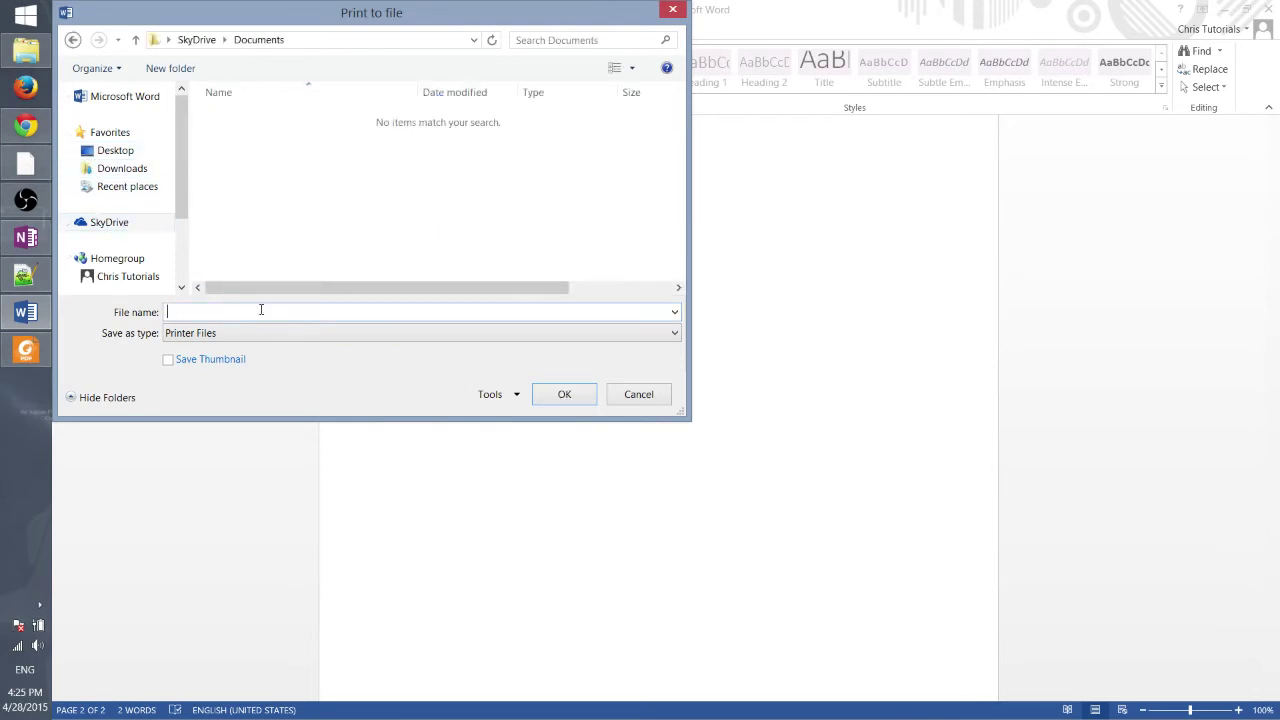
{"action": "left_click", "coordinate": [260, 311]}
{"action": "type", "text": "Printout"}
{"action": "key", "text": "Return"}
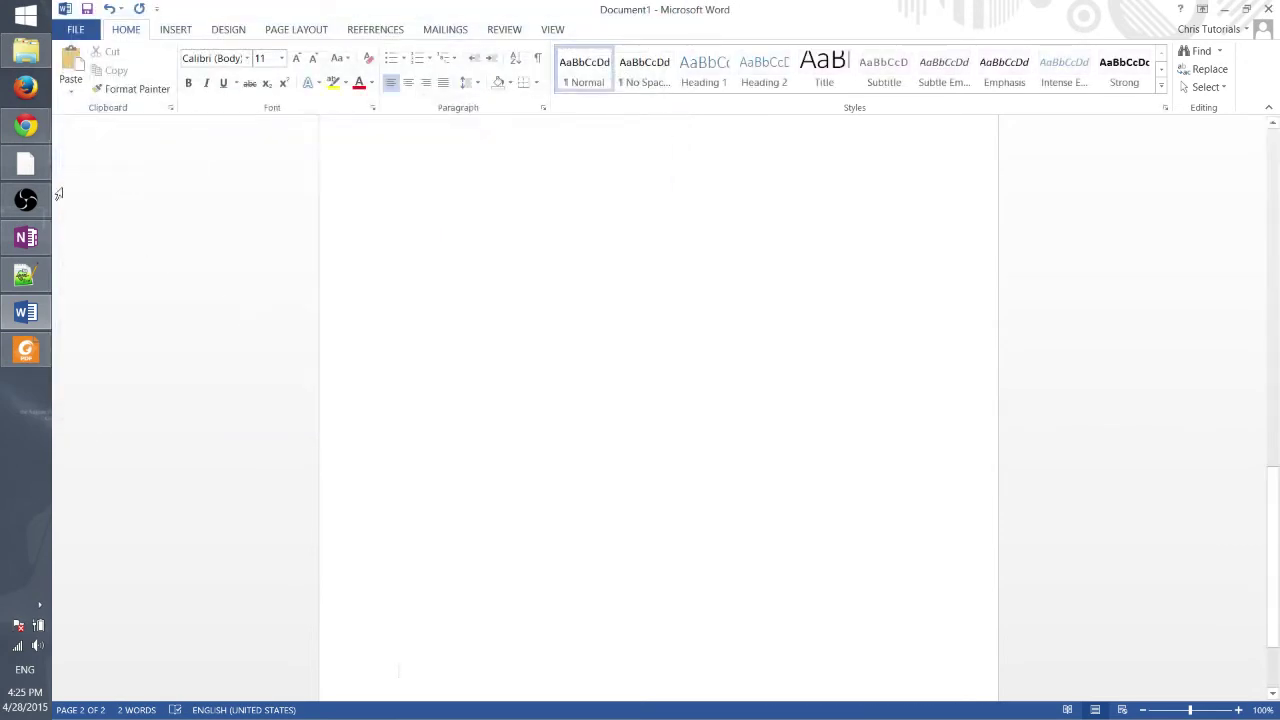
Open Print file.prn from the SkyDrive Documents folder in Notepad++.
{"action": "left_click", "coordinate": [26, 50]}
{"action": "right_click", "coordinate": [508, 277]}
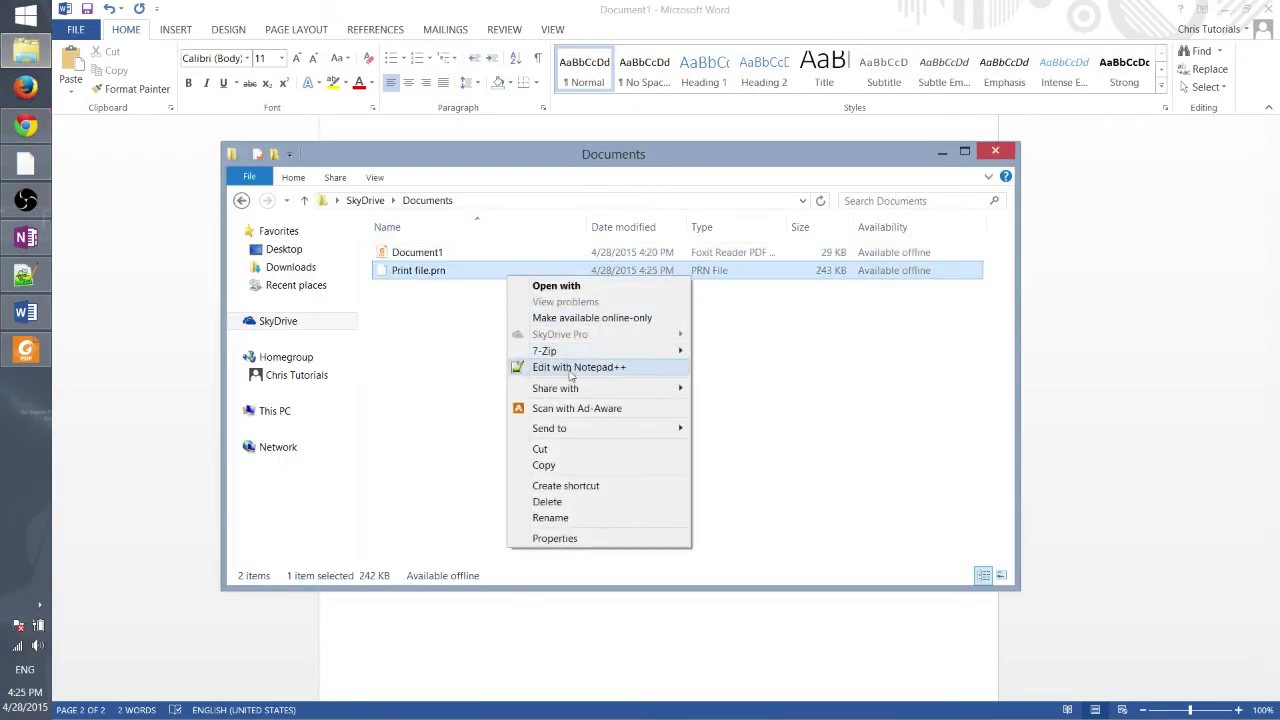
{"action": "left_click", "coordinate": [580, 368]}
Examine the raw printer code in Print file.prn, from its header to the final lines.
{"action": "scroll", "coordinate": [581, 369], "scroll_direction": "down", "scroll_amount": 4}
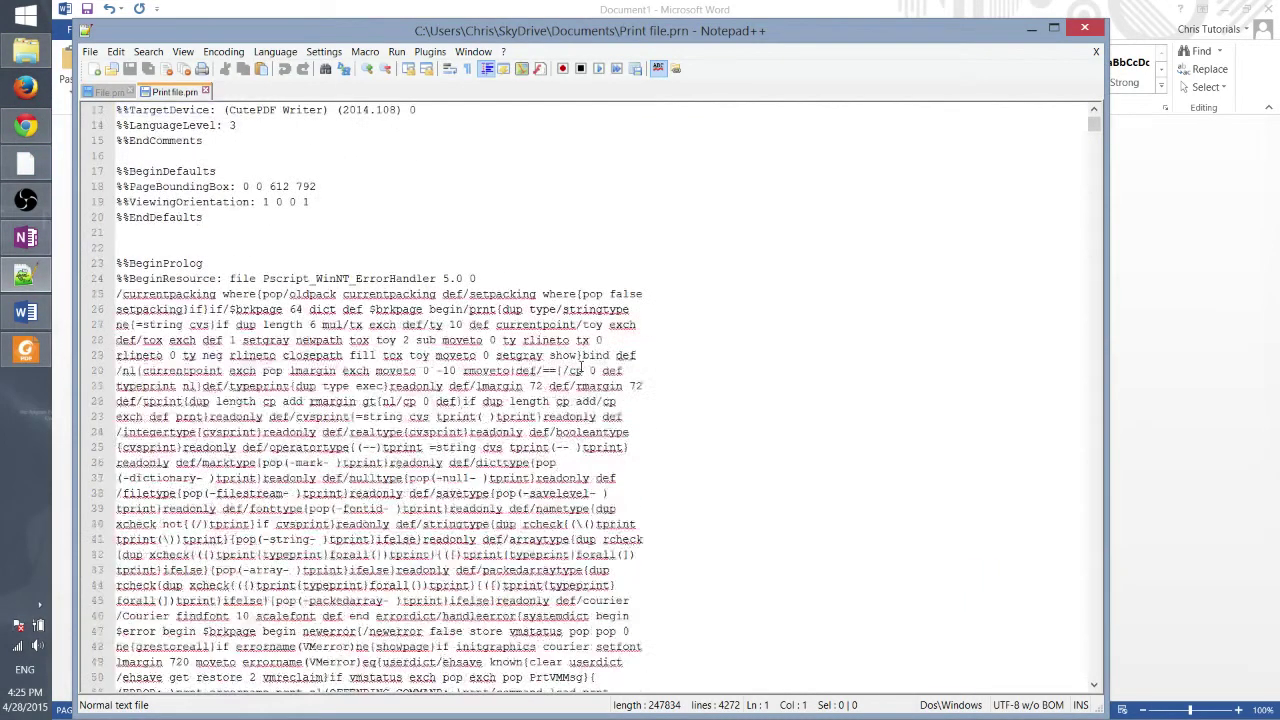
{"action": "scroll", "coordinate": [581, 368], "scroll_direction": "down", "scroll_amount": 14}
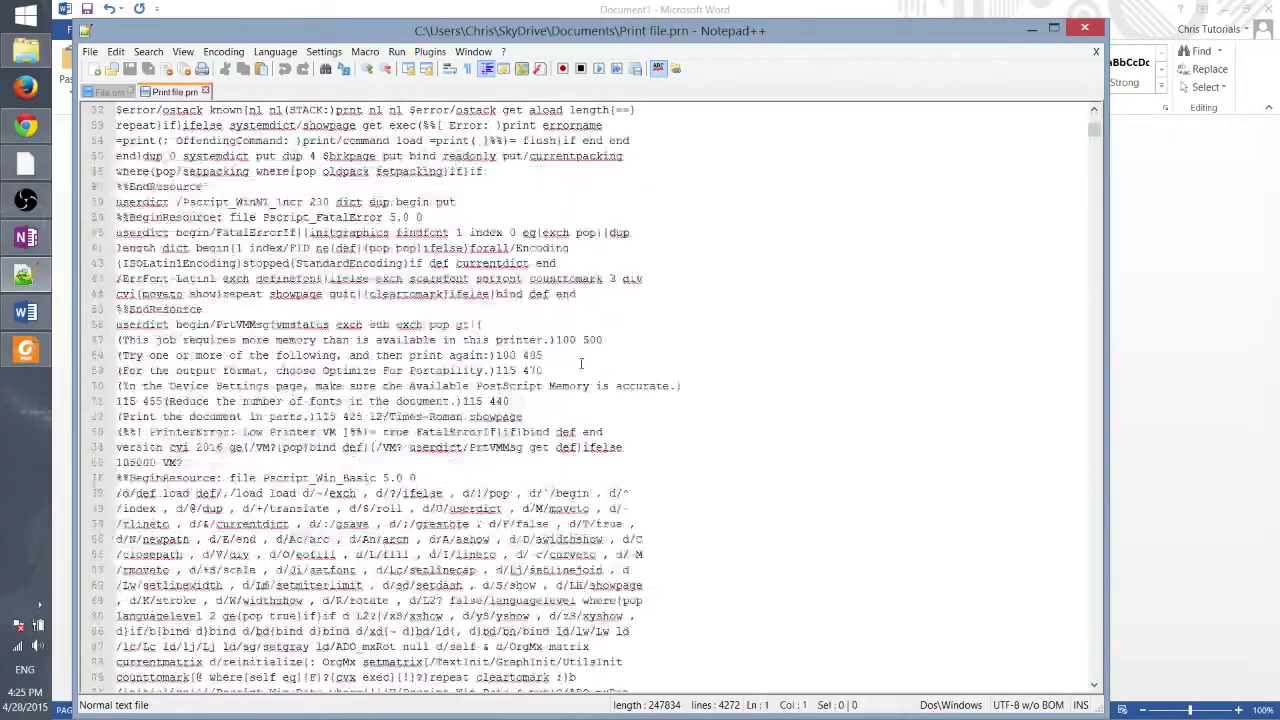
{"action": "scroll", "coordinate": [580, 363], "scroll_direction": "up", "scroll_amount": 19}
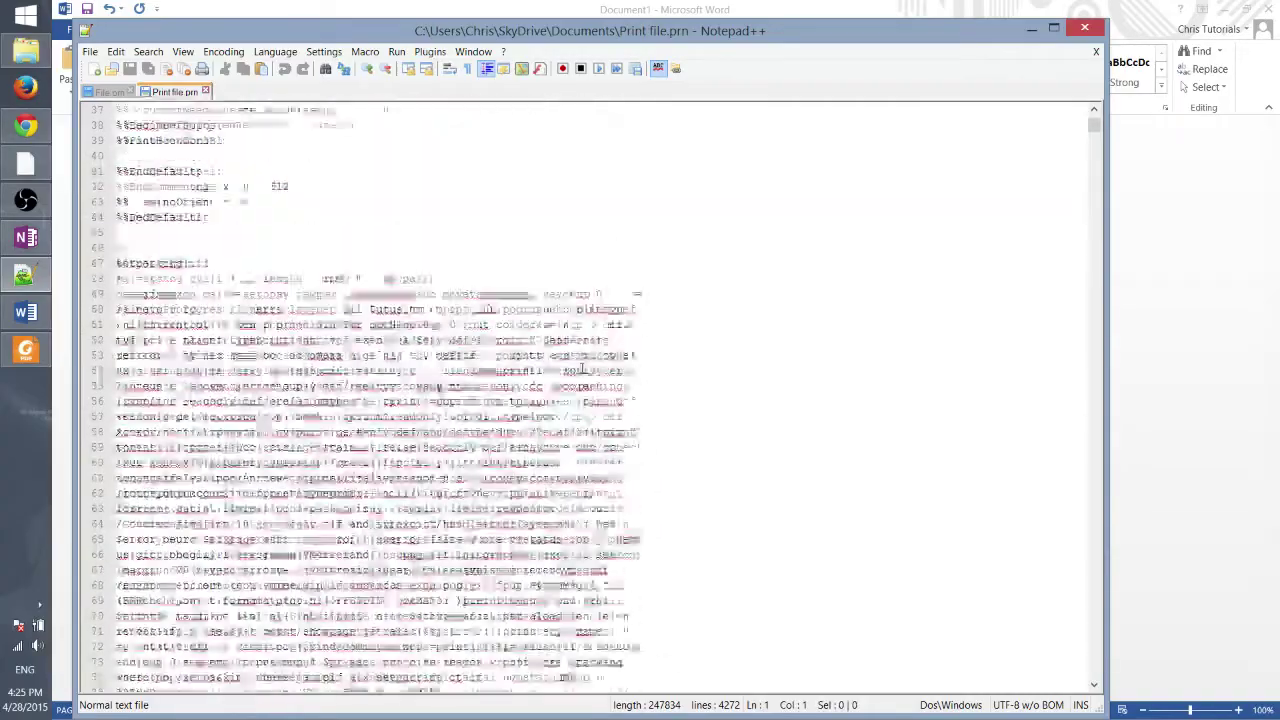
{"action": "scroll", "coordinate": [617, 421], "scroll_direction": "down", "scroll_amount": 20}
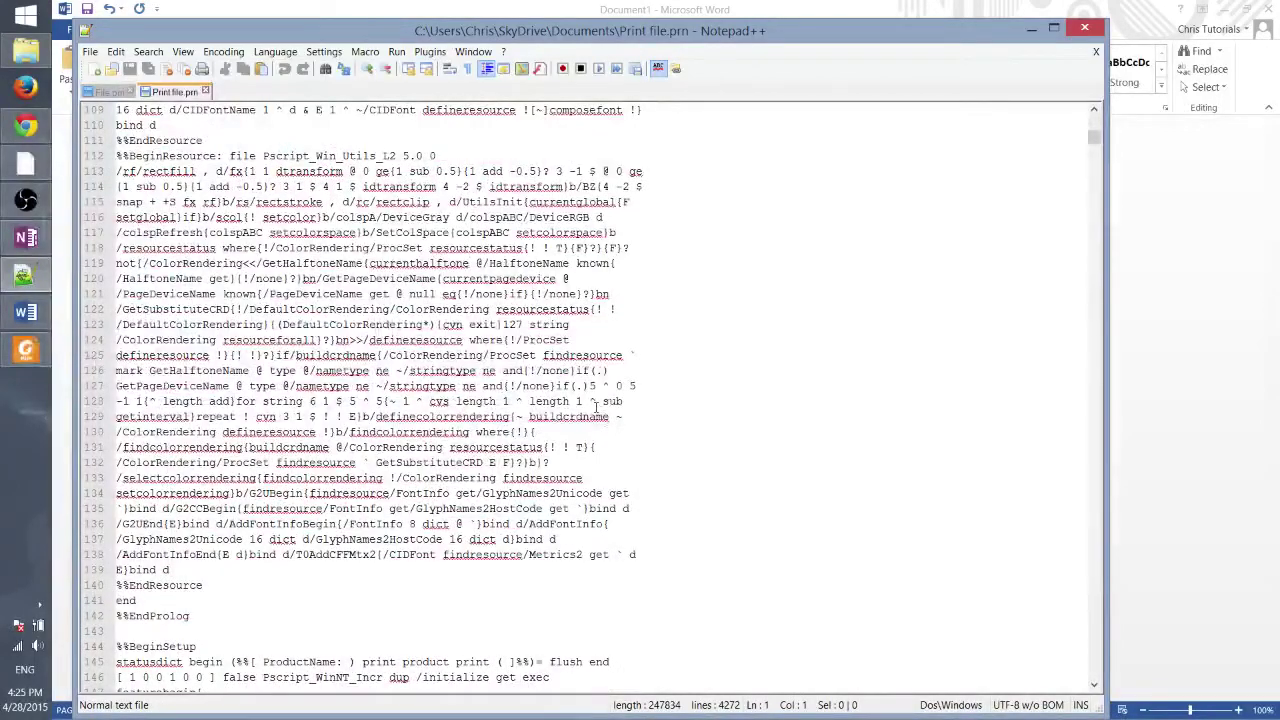
{"action": "scroll", "coordinate": [595, 406], "scroll_direction": "down", "scroll_amount": 8}
{"action": "scroll", "coordinate": [601, 400], "scroll_direction": "down", "scroll_amount": 20}
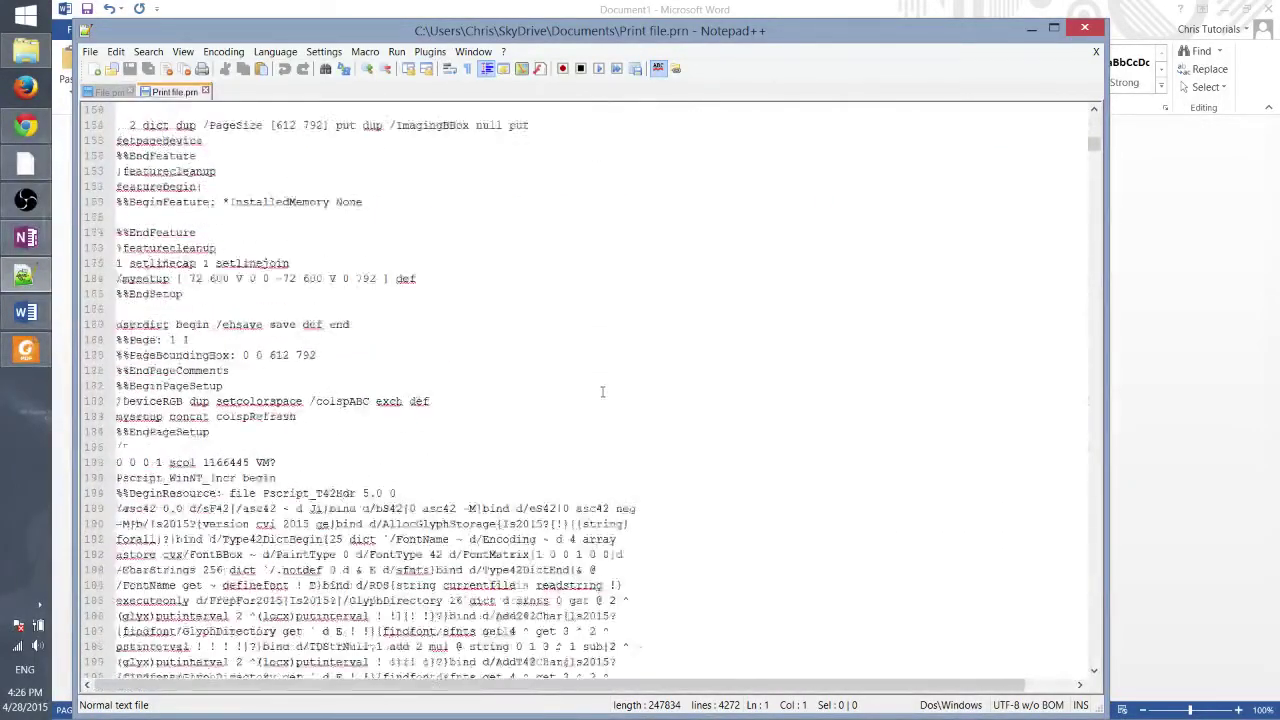
{"action": "scroll", "coordinate": [531, 310], "scroll_direction": "down", "scroll_amount": 19}
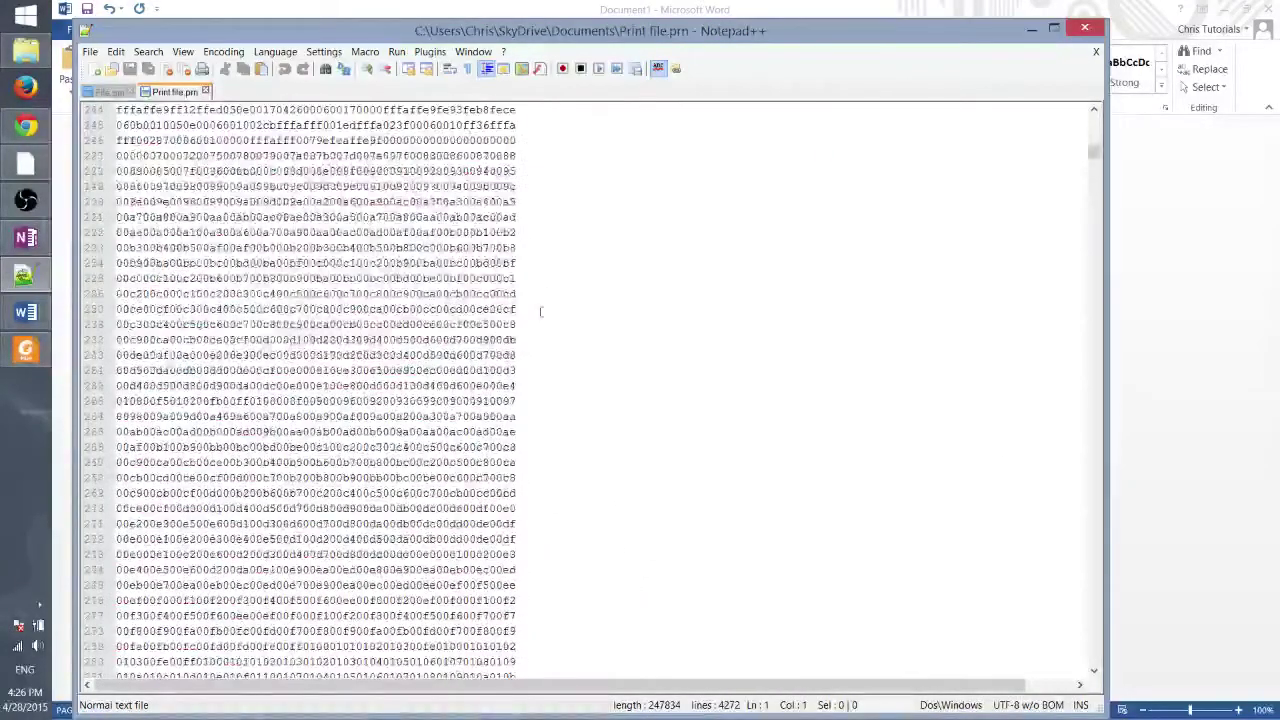
{"action": "left_click_drag", "start_coordinate": [1094, 314], "coordinate": [1169, 681]}
{"action": "scroll", "coordinate": [880, 580], "scroll_direction": "up", "scroll_amount": 20}
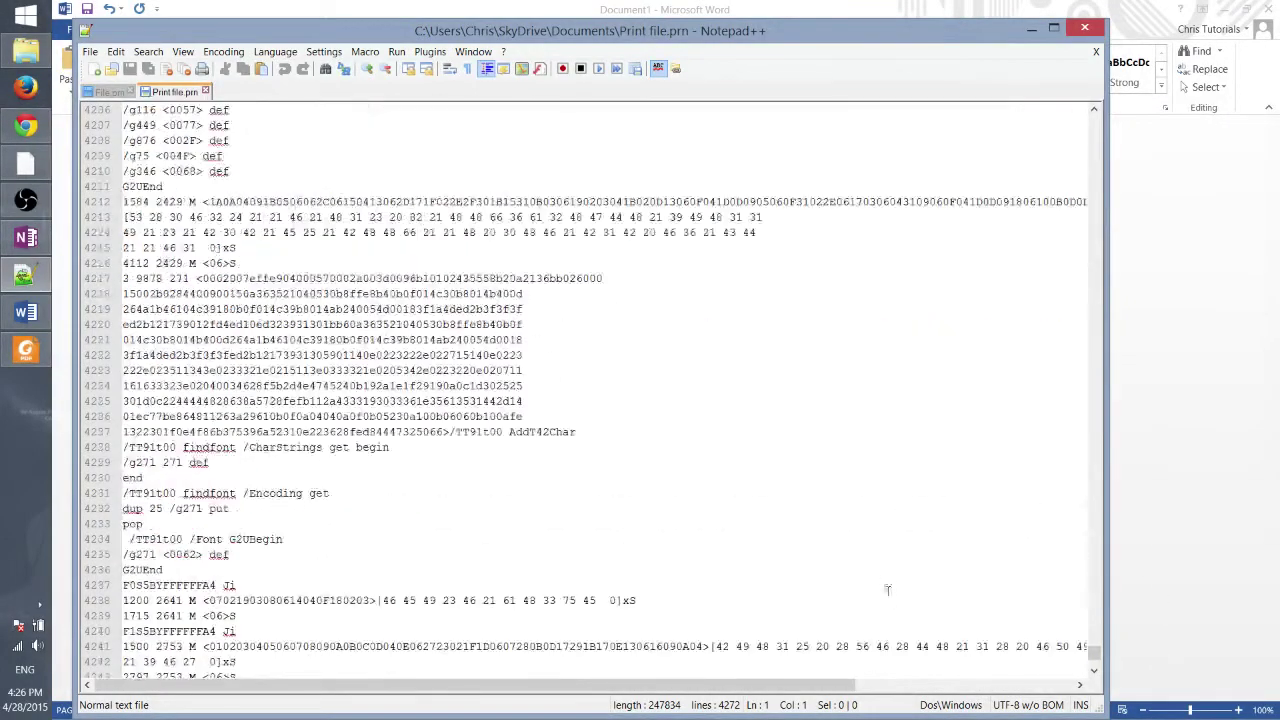
{"action": "scroll", "coordinate": [887, 551], "scroll_direction": "up", "scroll_amount": 20}
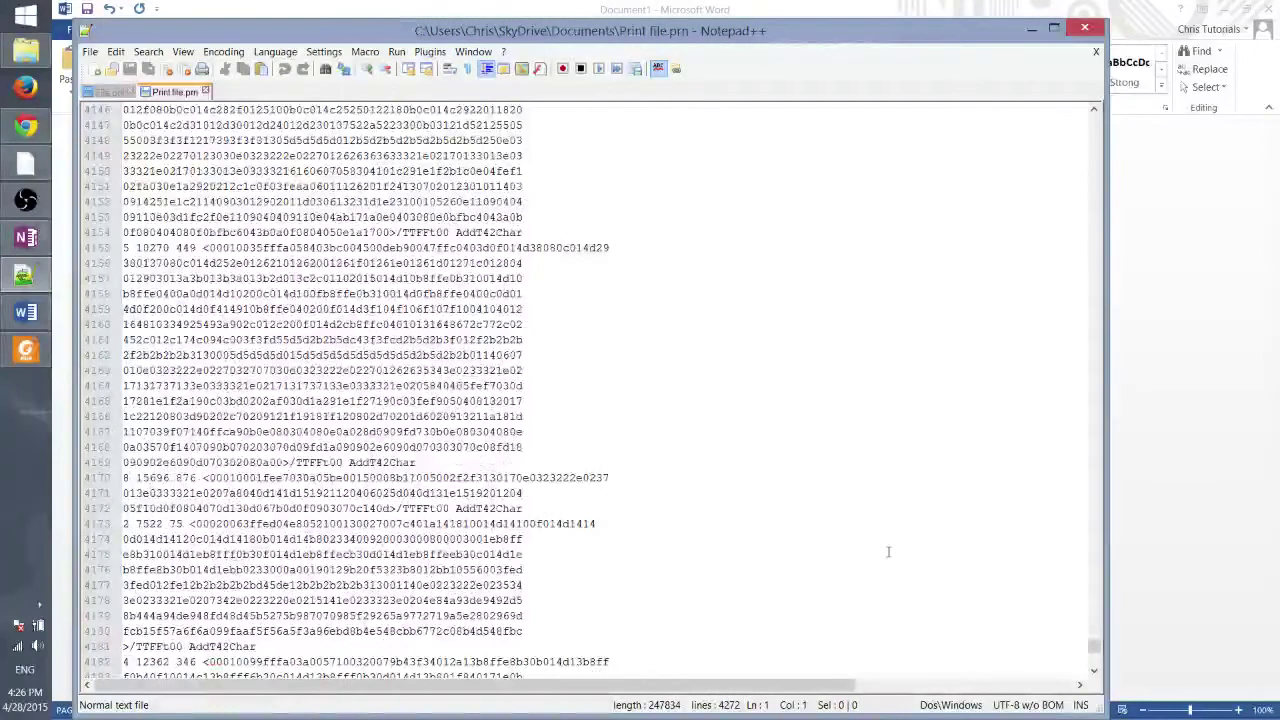
{"action": "scroll", "coordinate": [887, 540], "scroll_direction": "up", "scroll_amount": 4}
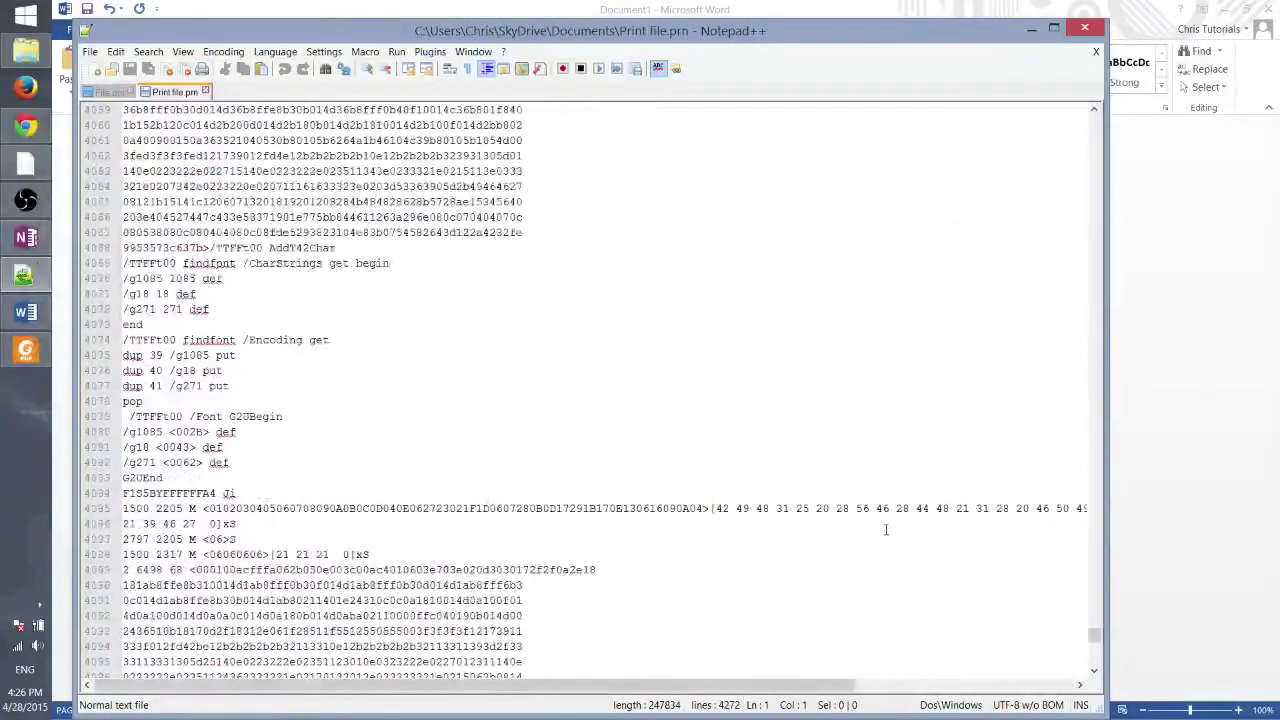
{"action": "scroll", "coordinate": [885, 526], "scroll_direction": "up", "scroll_amount": 8}
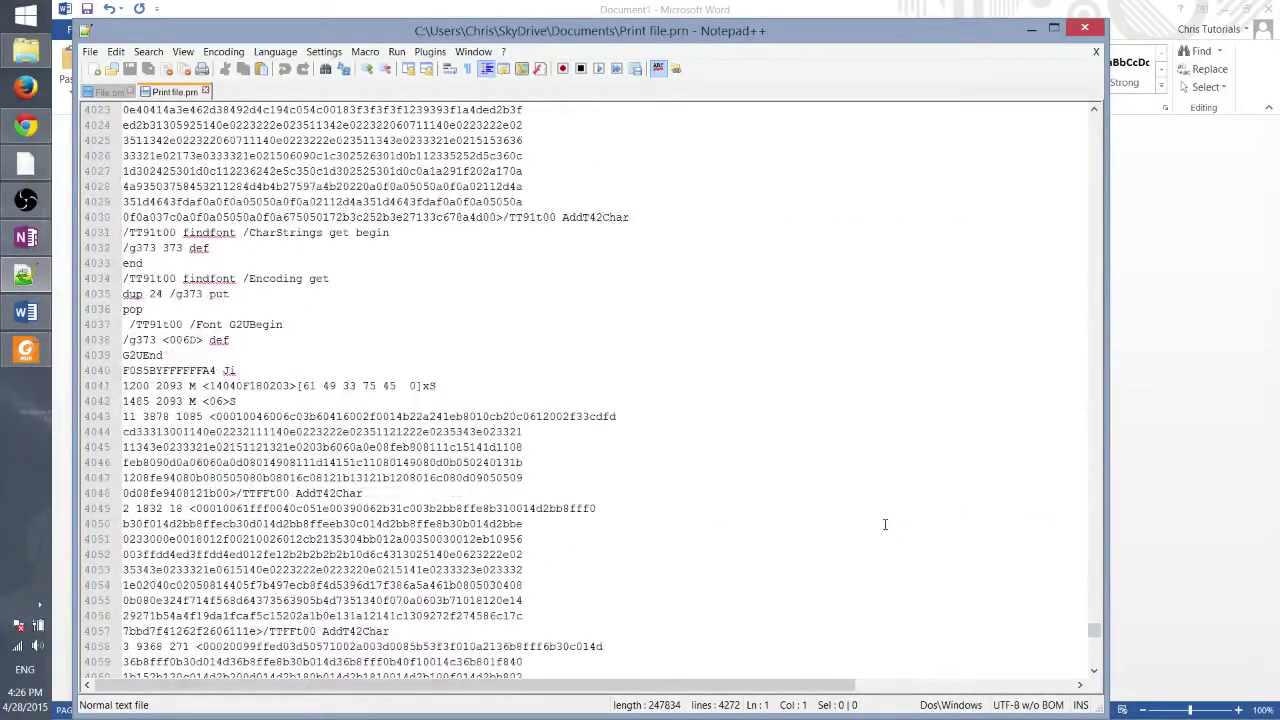
{"action": "scroll", "coordinate": [895, 540], "scroll_direction": "up", "scroll_amount": 20}
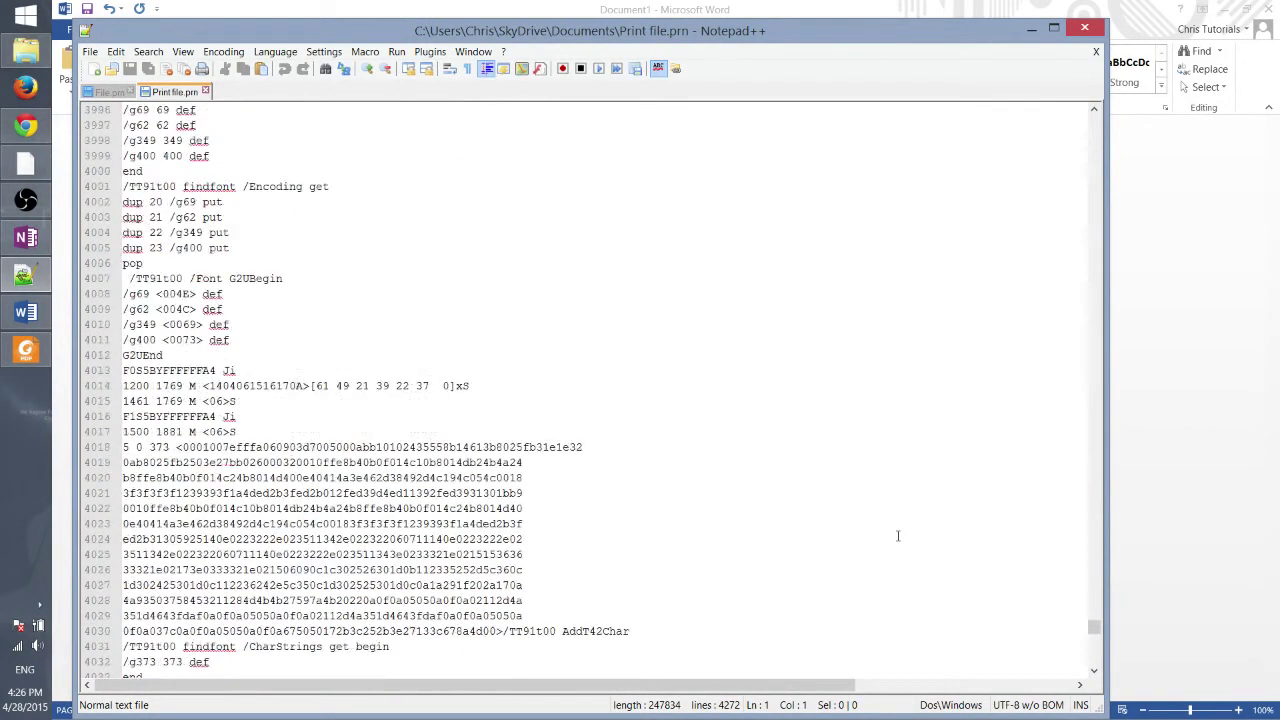
Minimize Notepad++ and return to the print settings of Document1 in Word.
{"action": "left_click", "coordinate": [1031, 28]}
{"action": "left_click", "coordinate": [83, 151]}
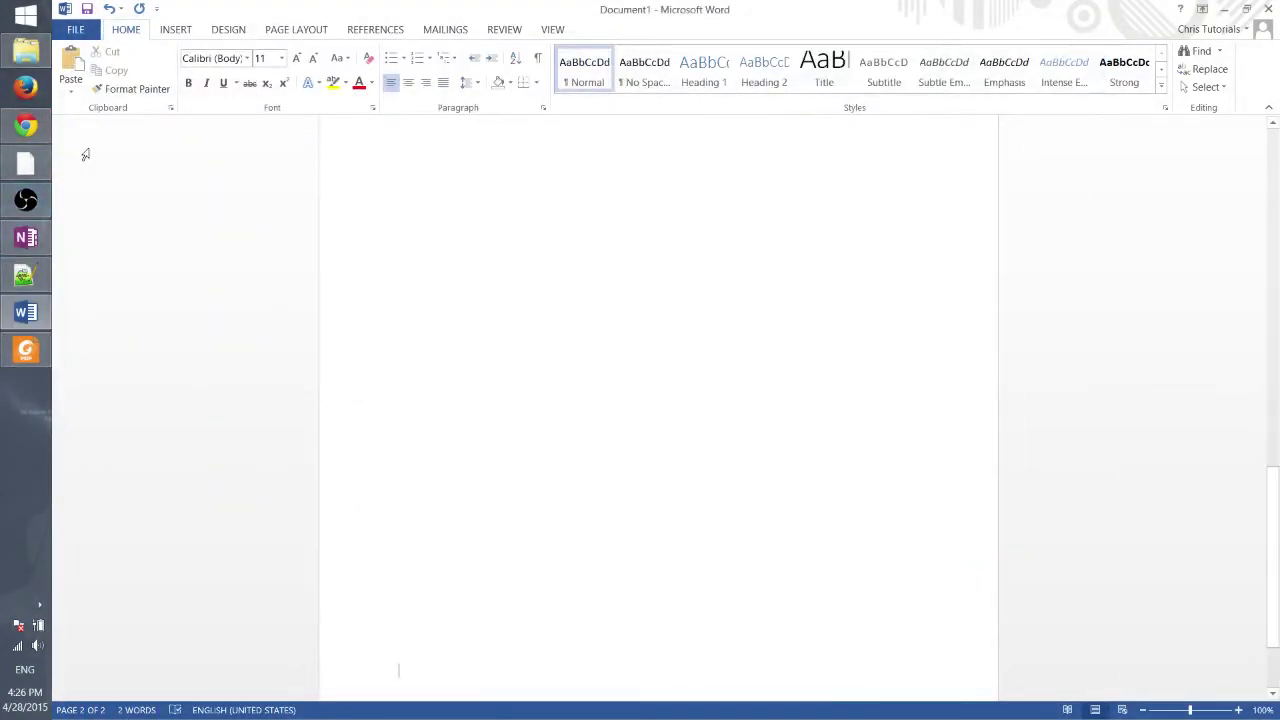
{"action": "left_click", "coordinate": [75, 29]}
{"action": "left_click", "coordinate": [79, 206]}
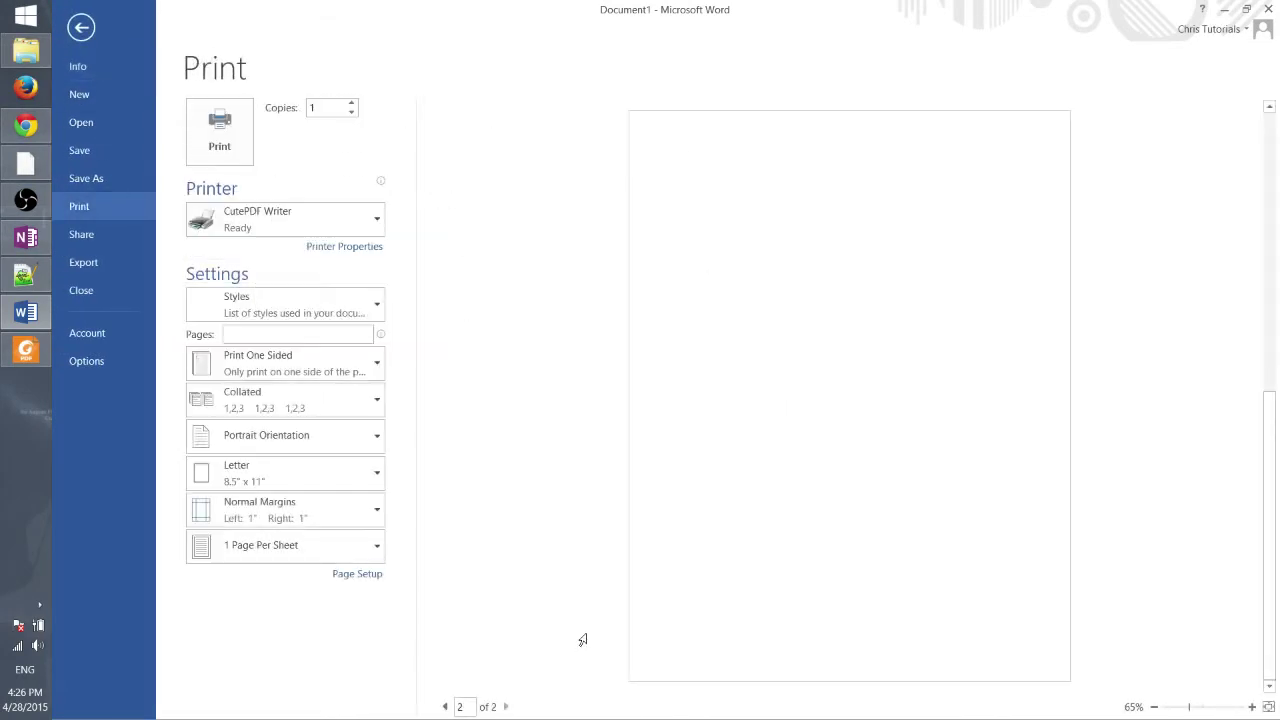